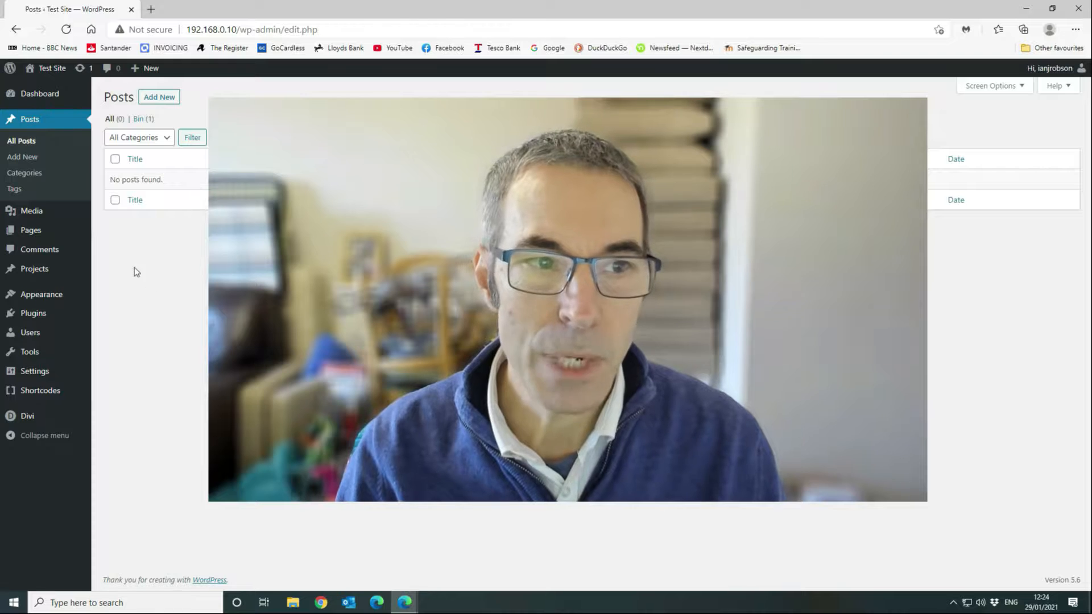
Go to Installed Plugins, where Shortcodes Ultimate 5.9.6 is the single active plugin.
mouse_move(53, 313)
click(104, 317)
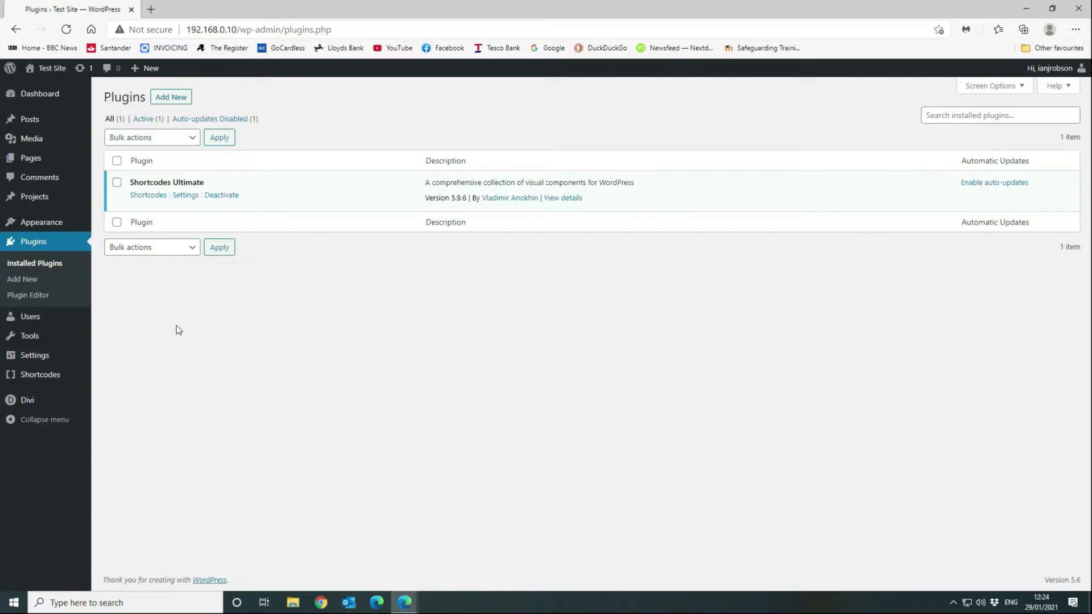
mouse_move(75, 414)
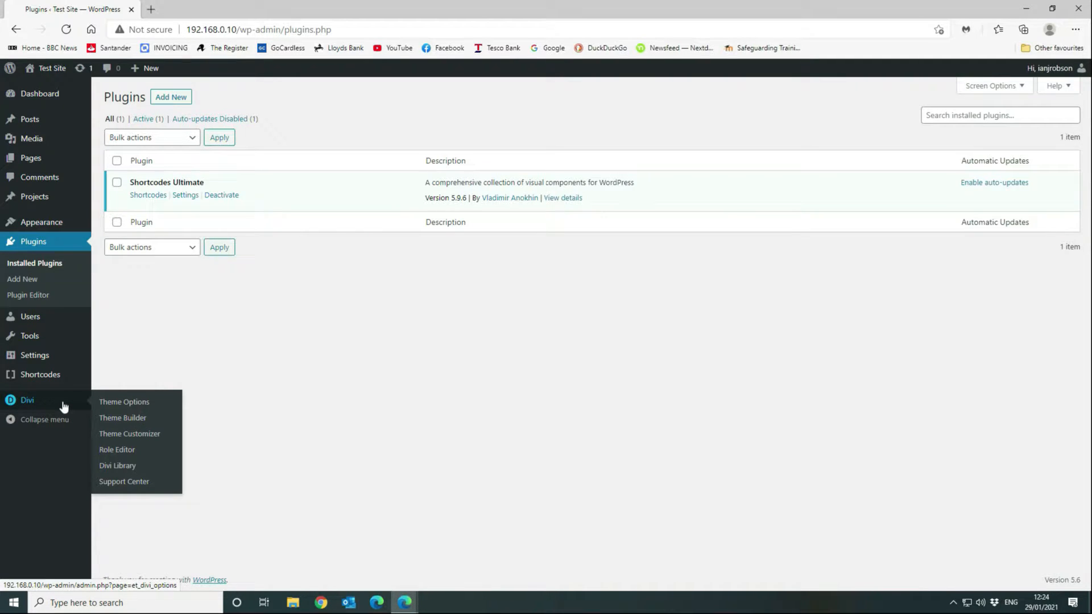
In Divi Theme Options' Layout tab, toggle the post info Author and Date items, leaving both off.
click(106, 402)
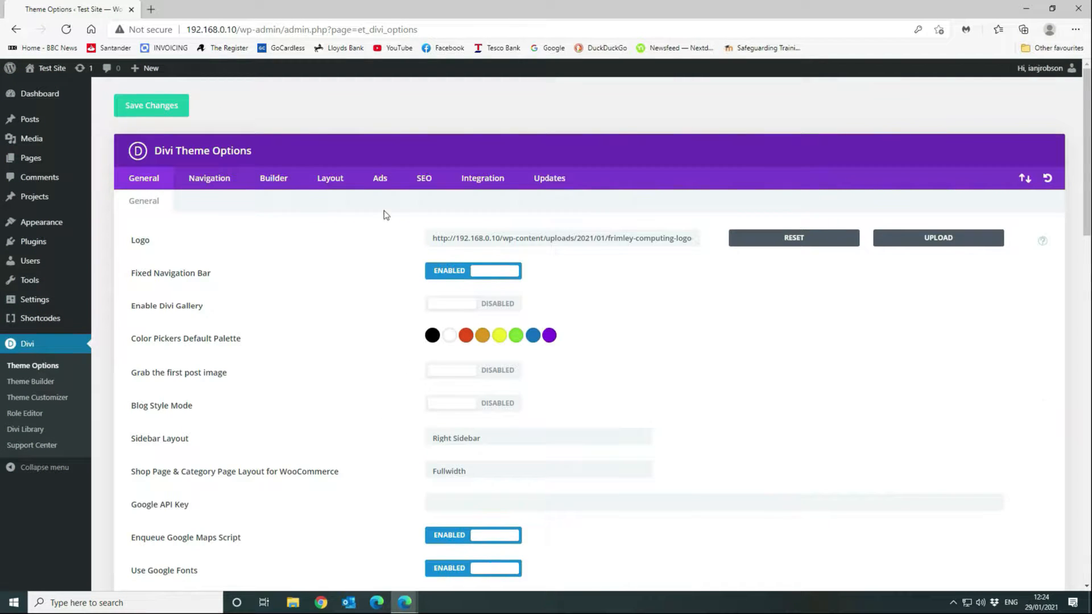
click(344, 180)
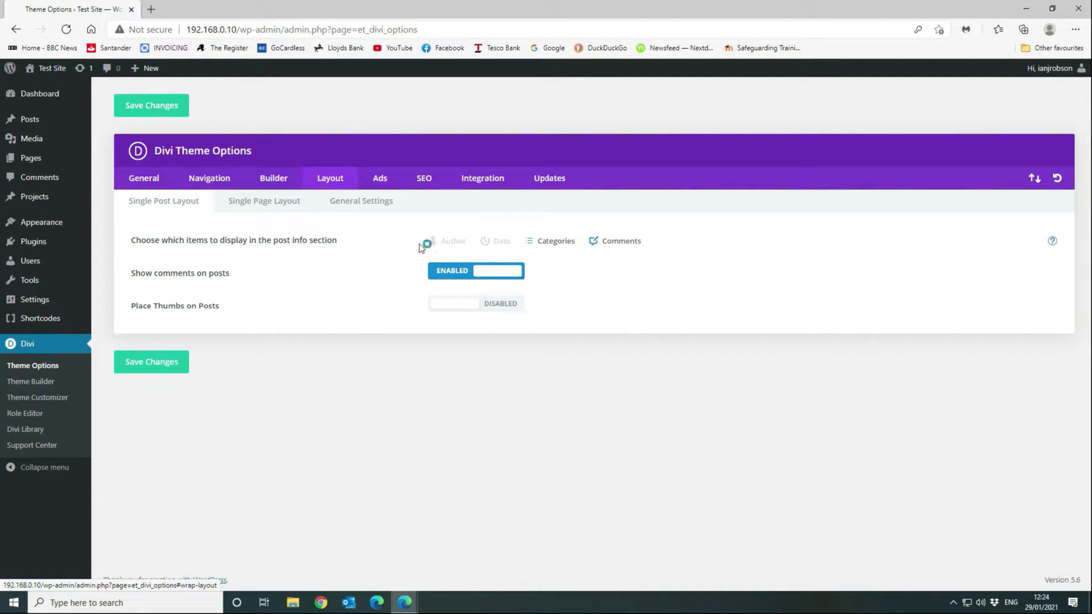
click(452, 242)
click(437, 245)
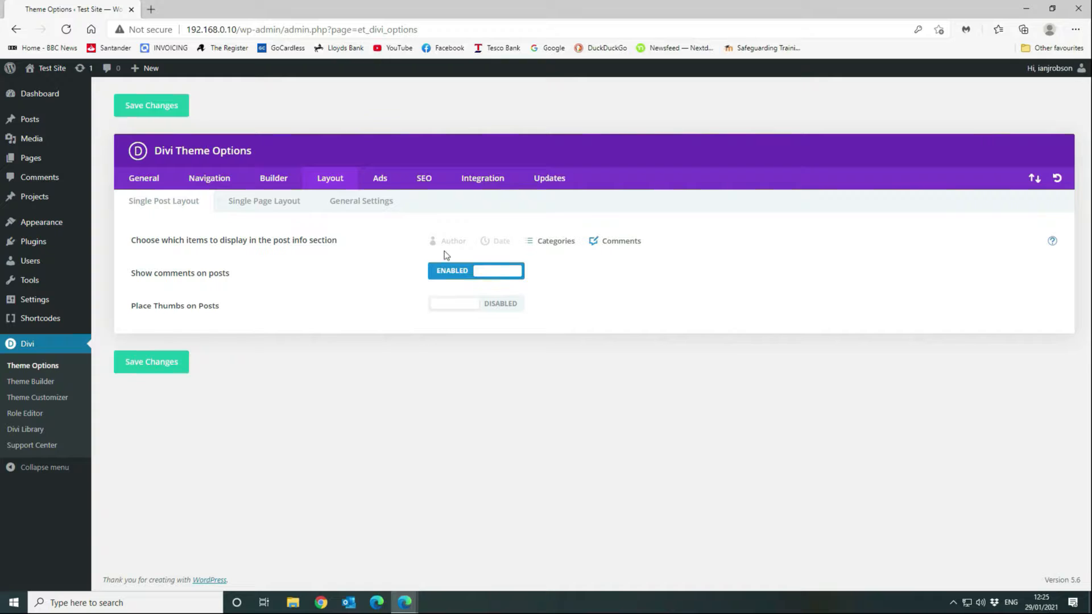
click(440, 244)
click(446, 244)
click(500, 244)
click(493, 244)
drag(138, 308, 250, 315)
click(250, 316)
In Discussion Settings, uncheck then recheck 'Users must be registered and logged in to comment'.
mouse_move(54, 301)
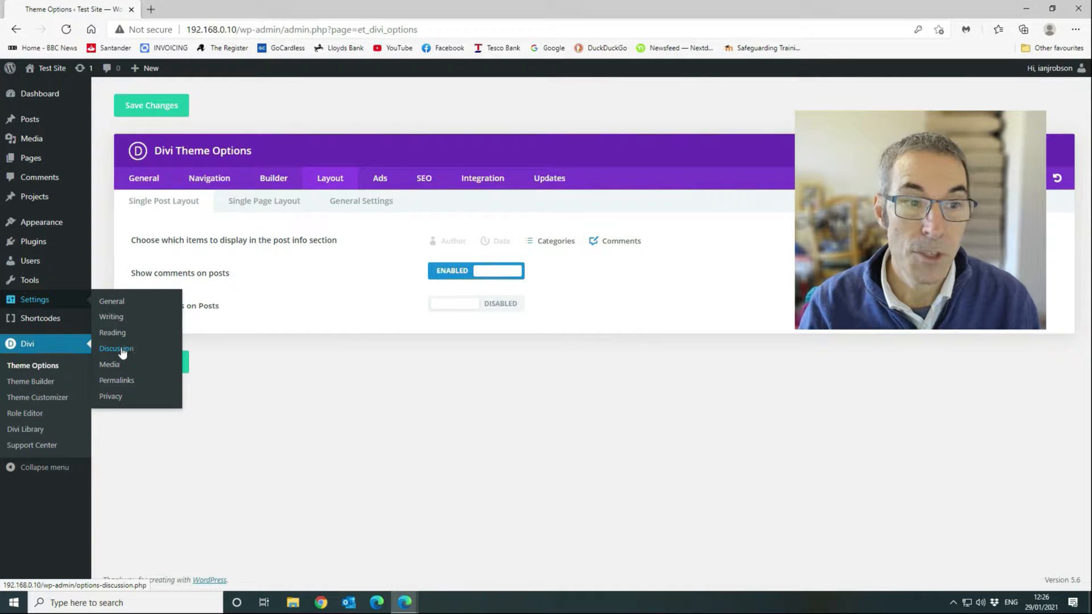
click(121, 350)
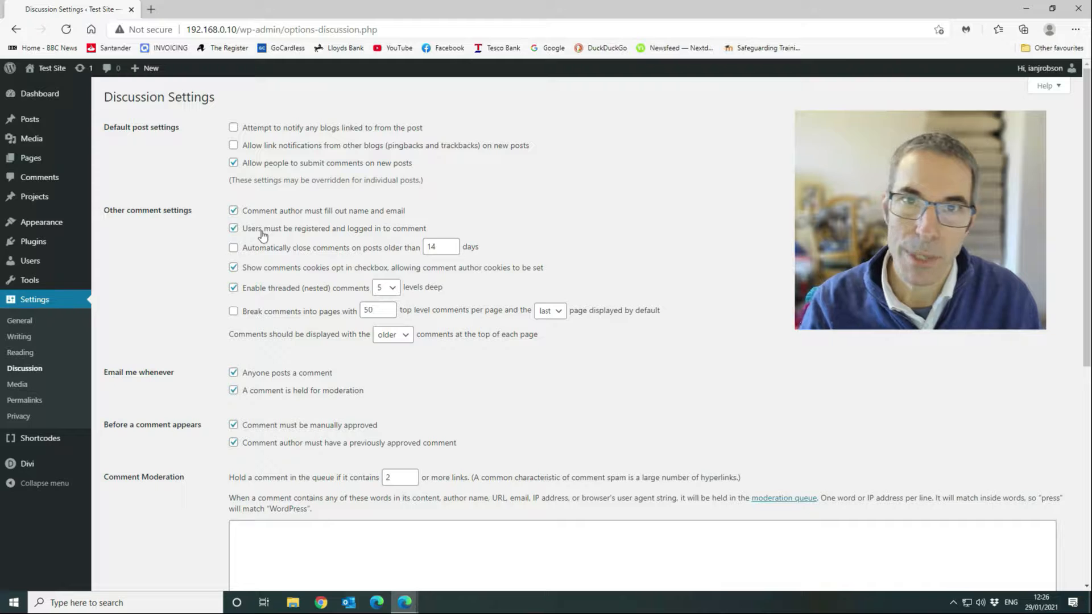
scroll(262, 233, down, 2)
scroll(261, 222, up, 2)
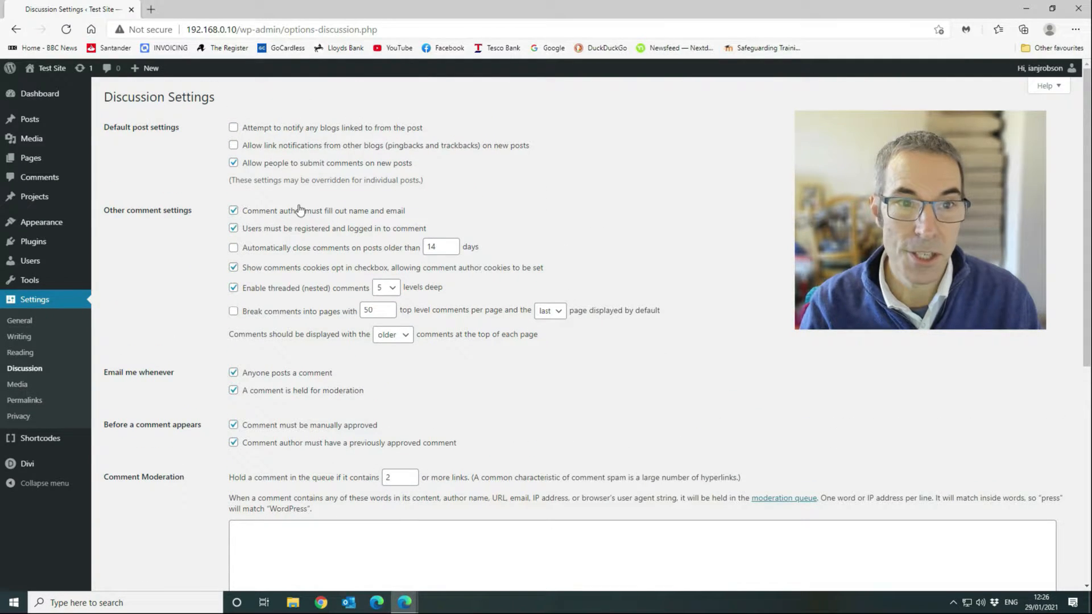
click(234, 228)
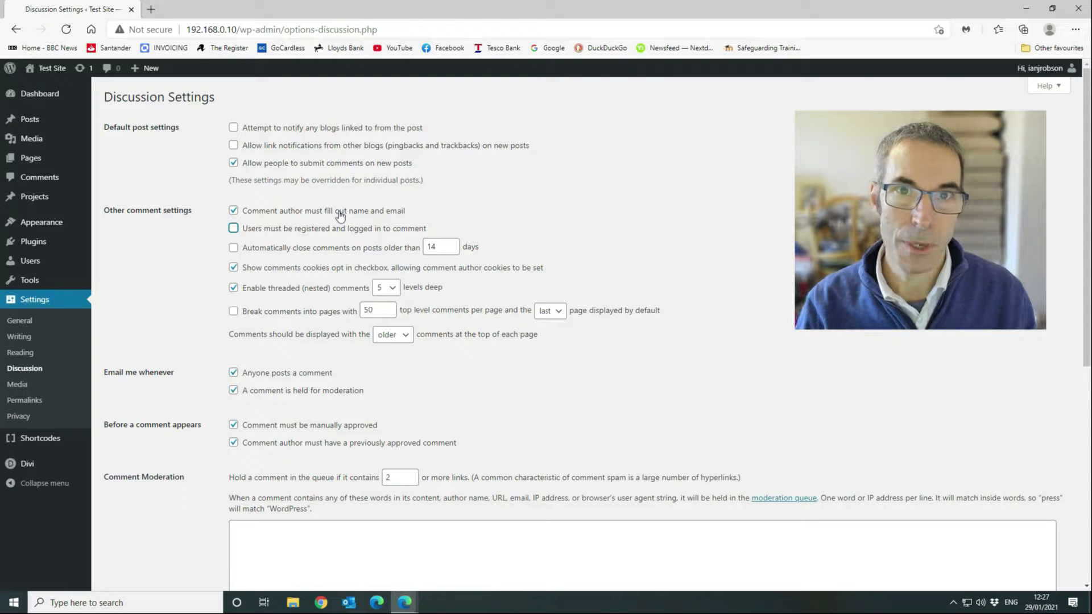
click(233, 228)
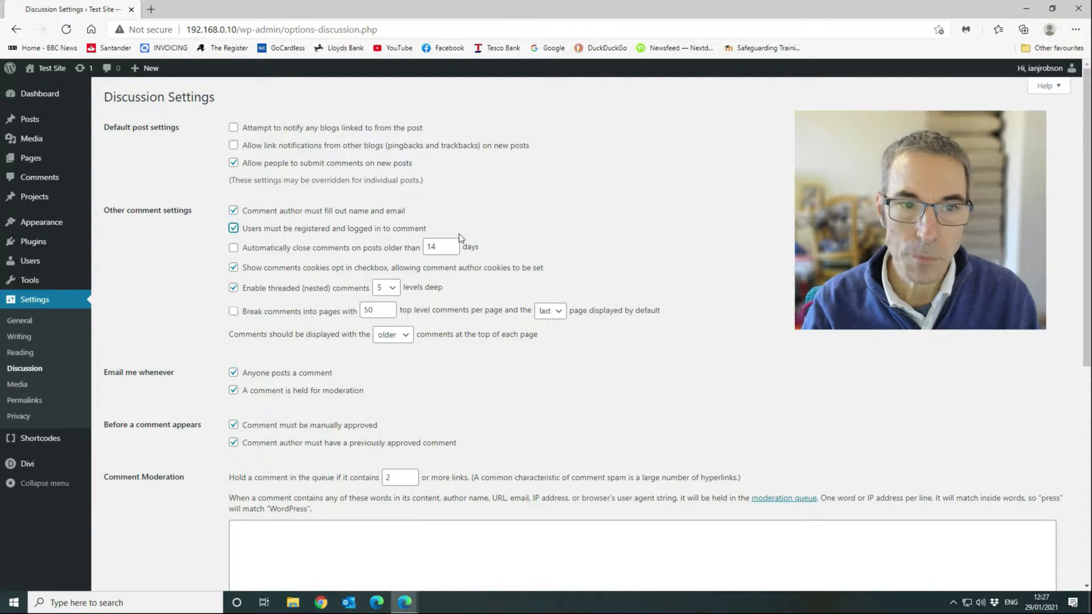
scroll(478, 245, down, 3)
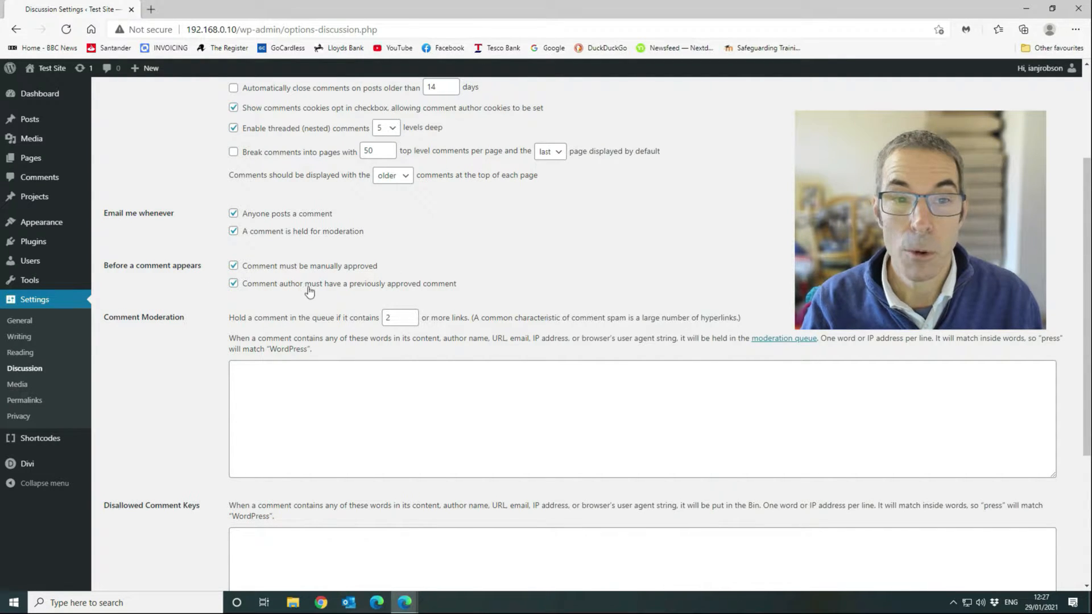
Uncheck 'Comment author must have a previously approved comment' and save the Discussion Settings.
click(233, 283)
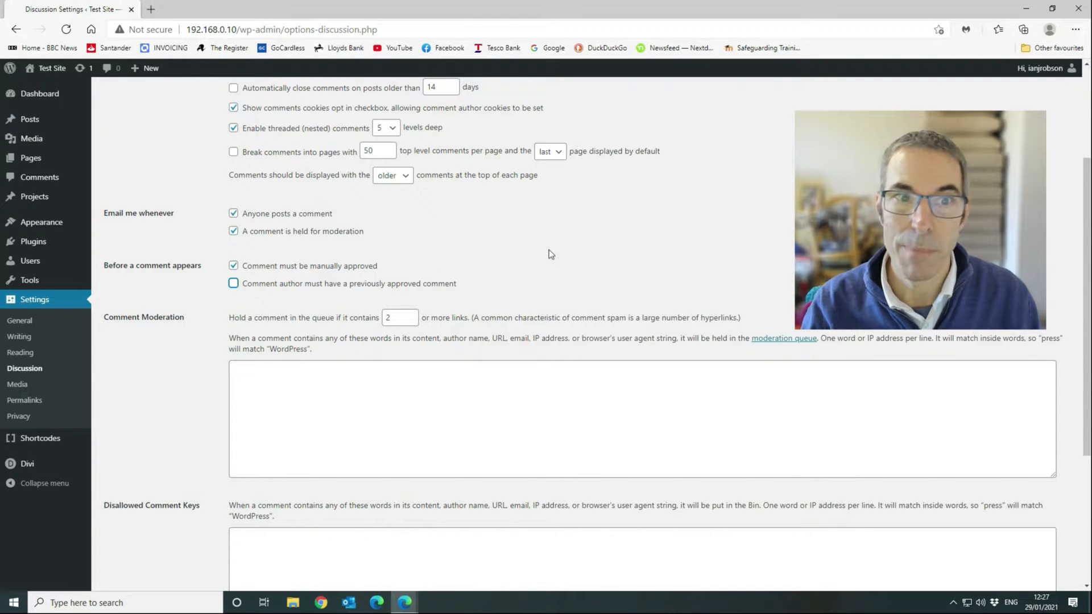
scroll(549, 255, down, 1)
scroll(549, 256, down, 2)
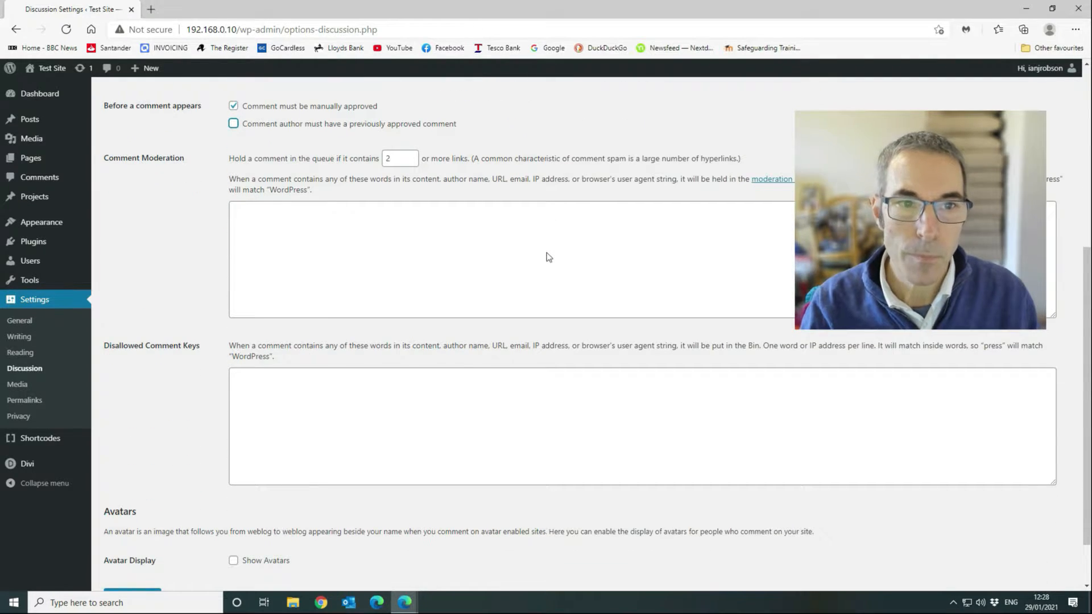
scroll(549, 258, down, 1)
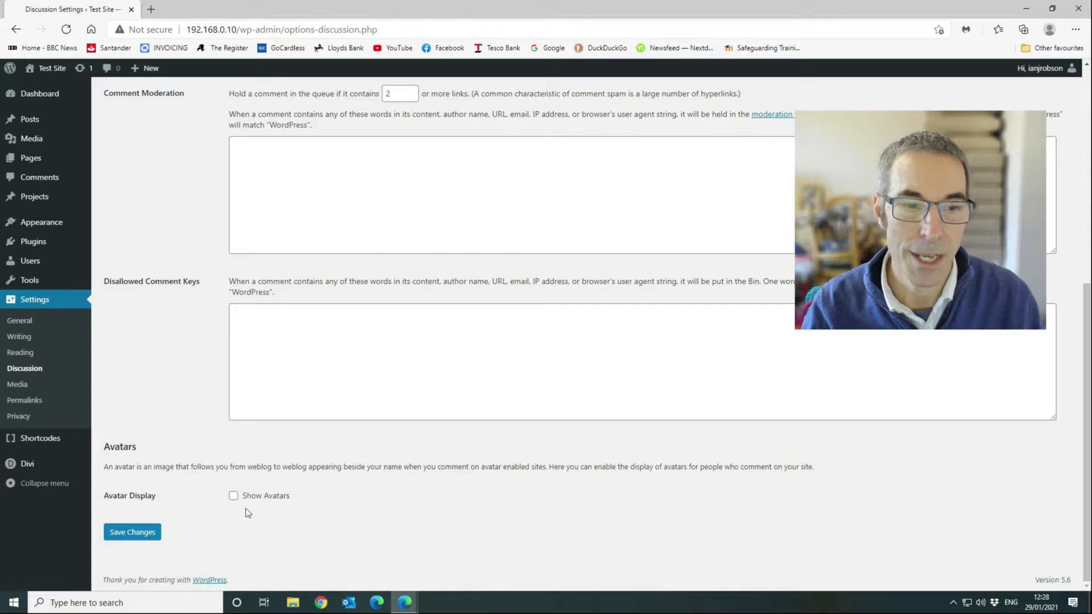
click(146, 533)
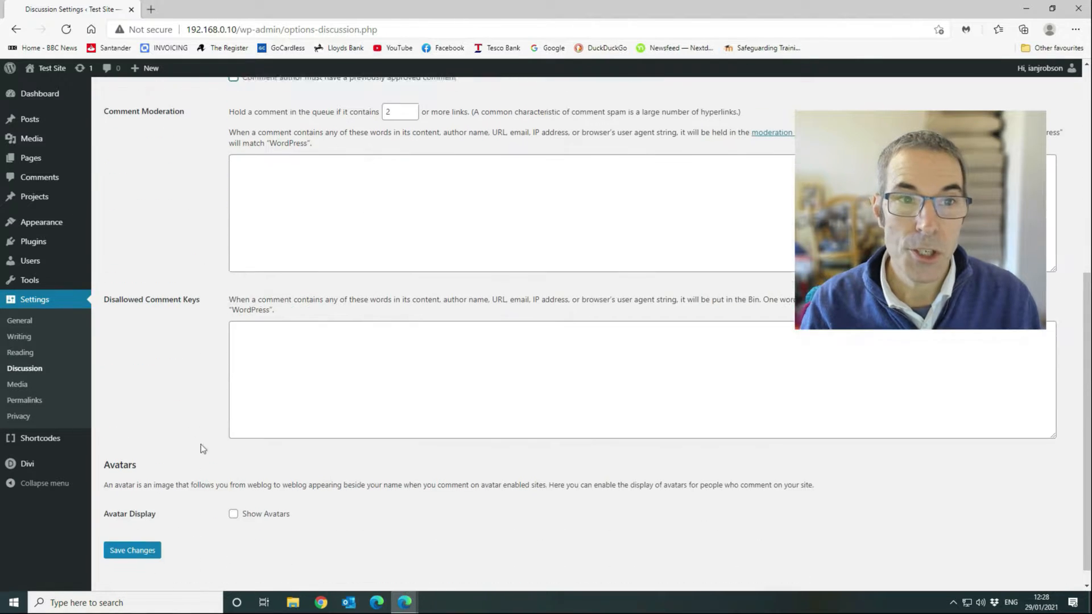
click(138, 537)
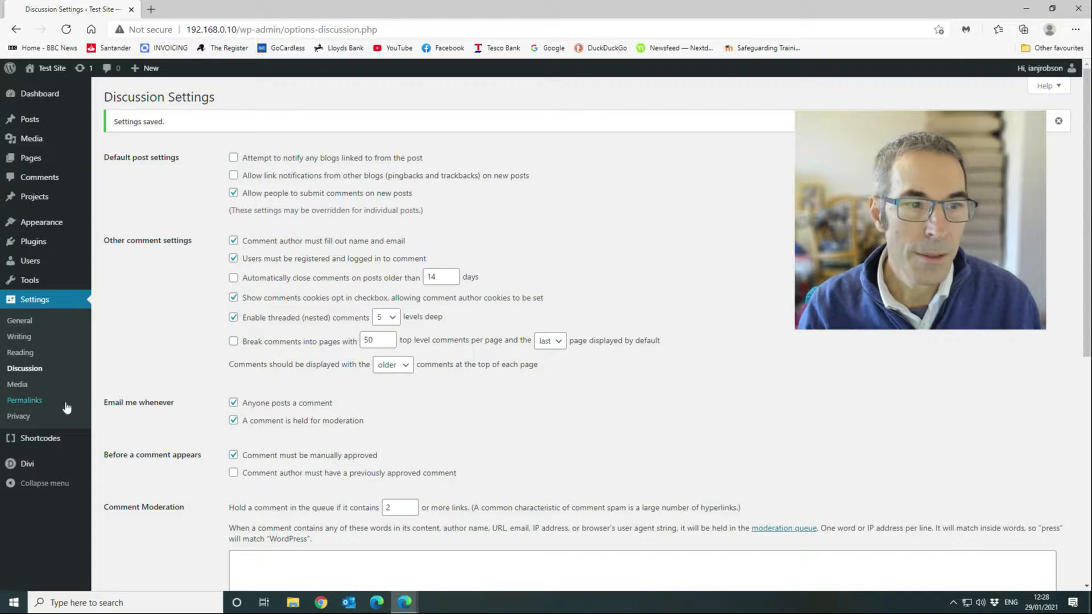
Open Permalink Settings and highlight the page's URL path and the date-based sample address.
click(35, 403)
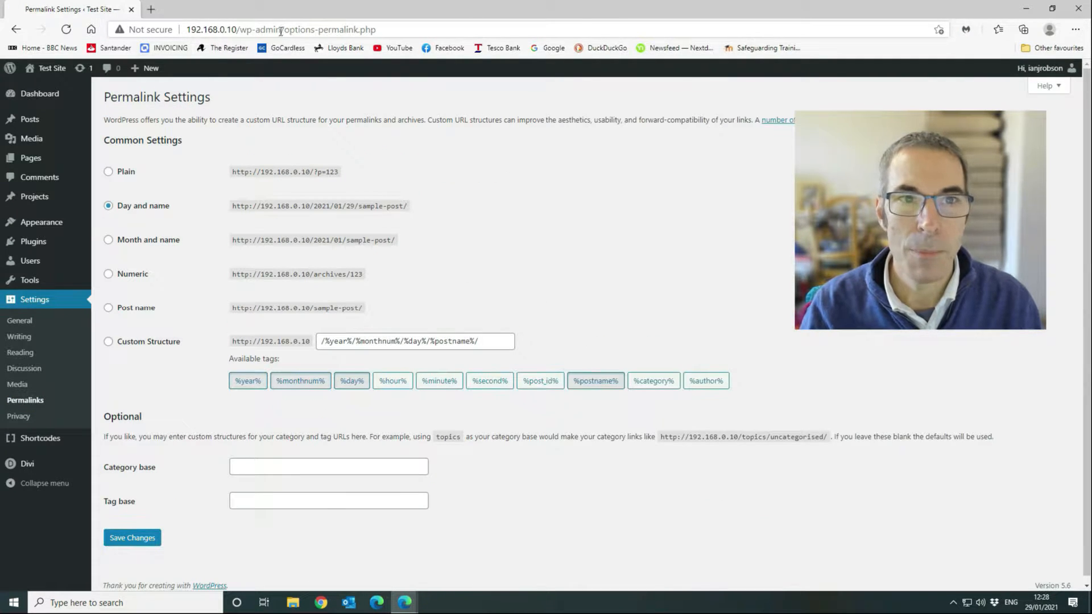
drag(280, 29, 411, 23)
click(359, 28)
drag(237, 30, 425, 34)
click(427, 31)
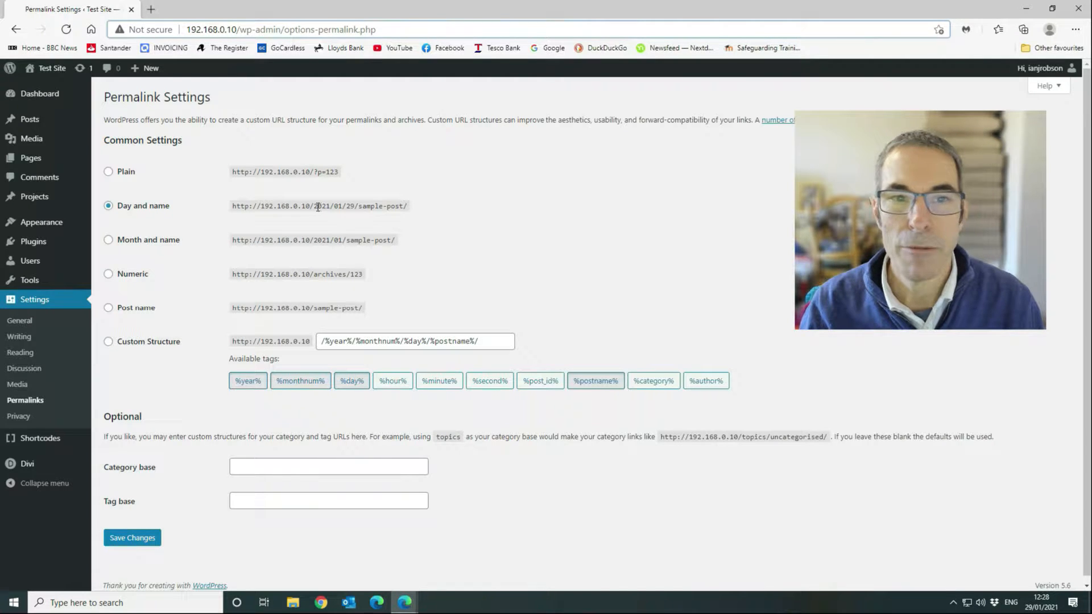
drag(314, 206, 499, 202)
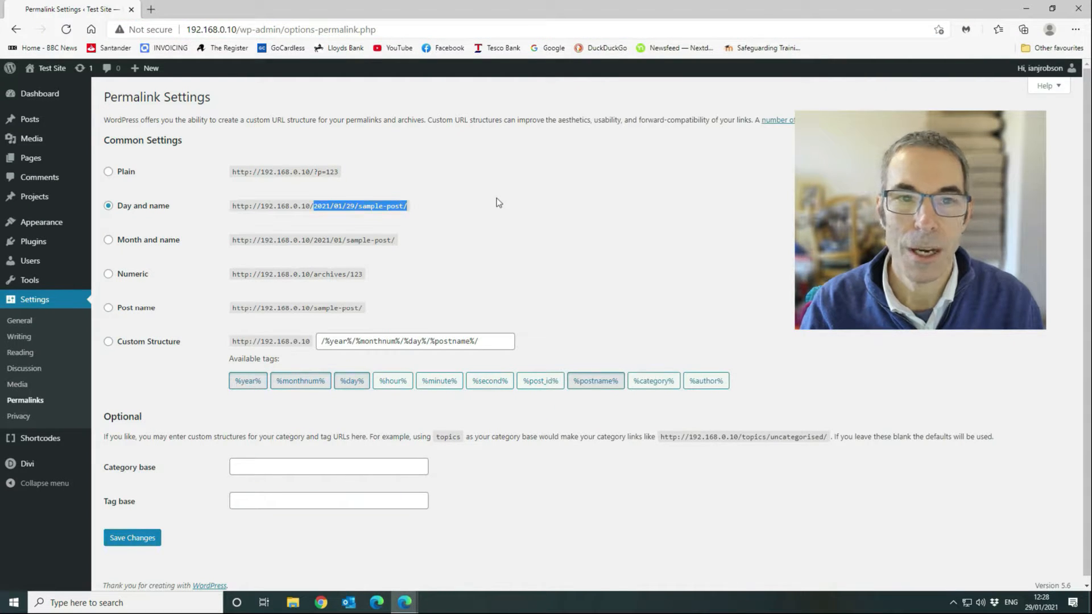
click(498, 203)
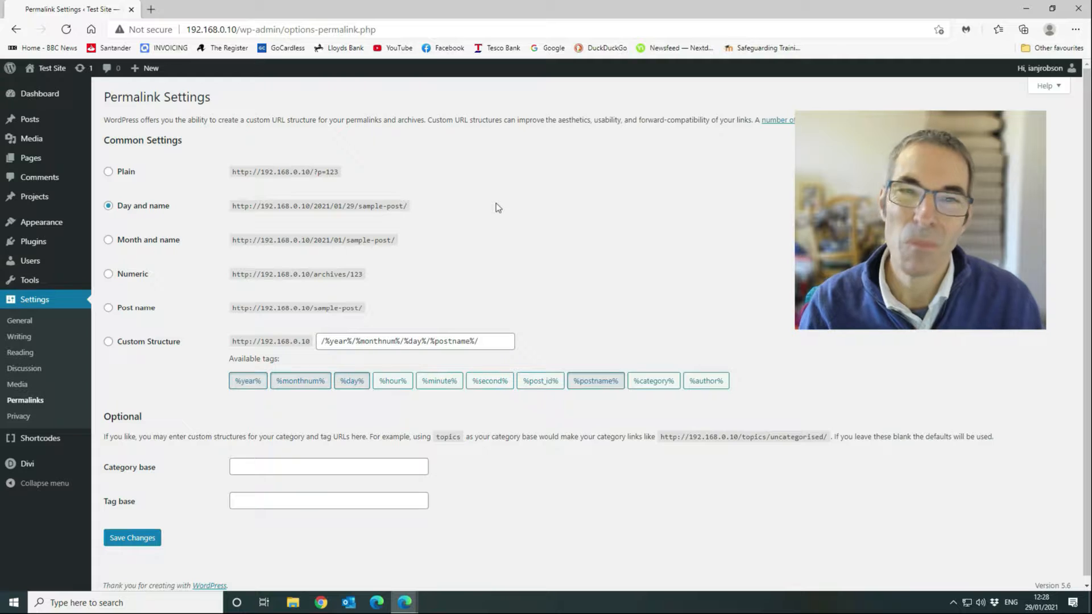
Select the Post name (/%postname%/) permalink structure and save it.
click(109, 310)
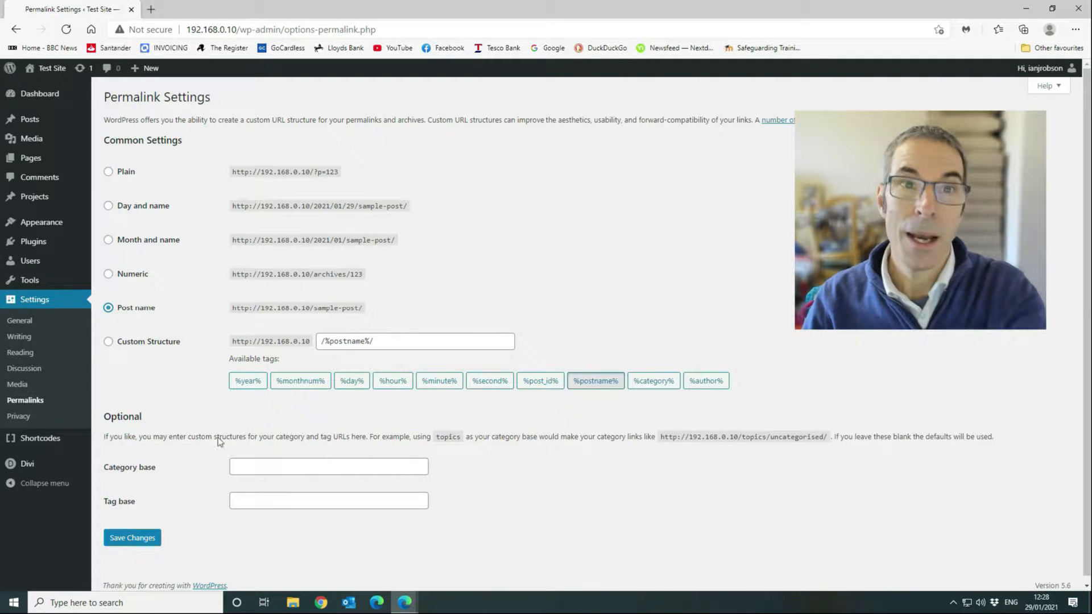
click(131, 539)
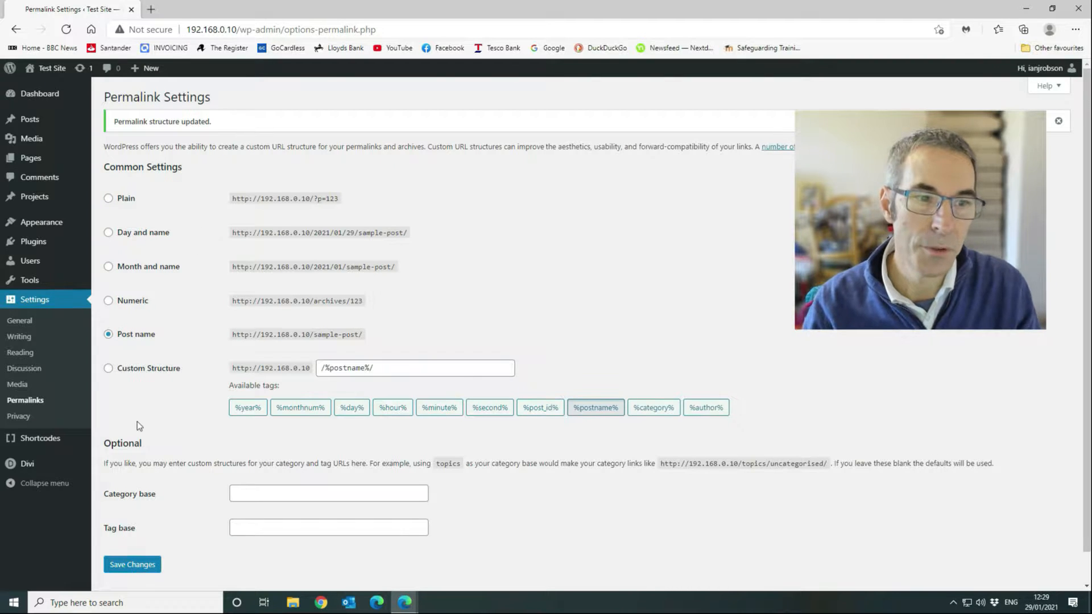
mouse_move(78, 469)
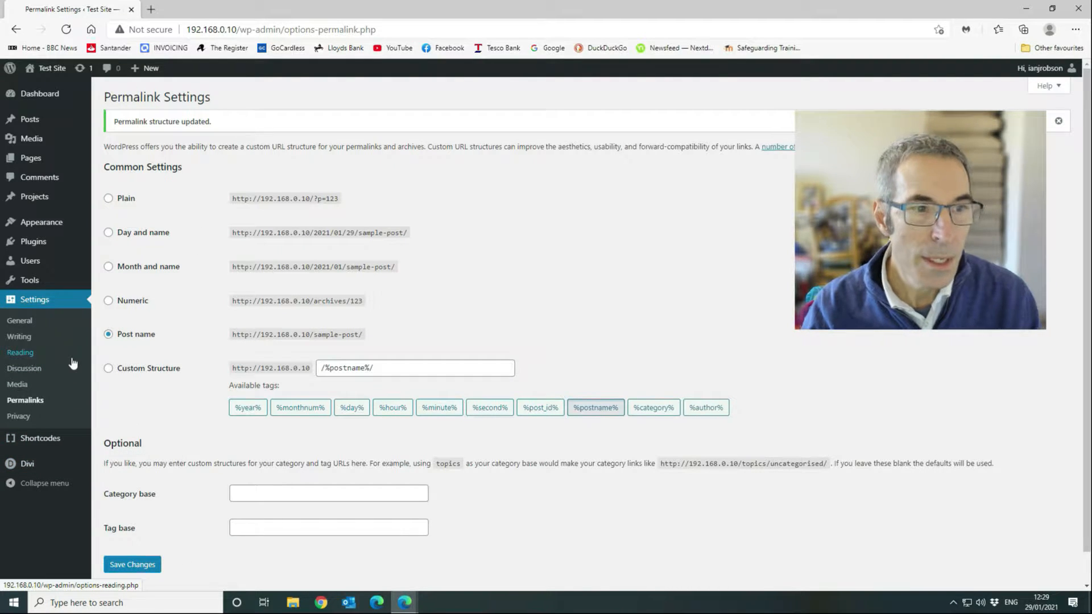
Add a new post from All Posts titled 'Test post for showing basic post creation'.
mouse_move(45, 127)
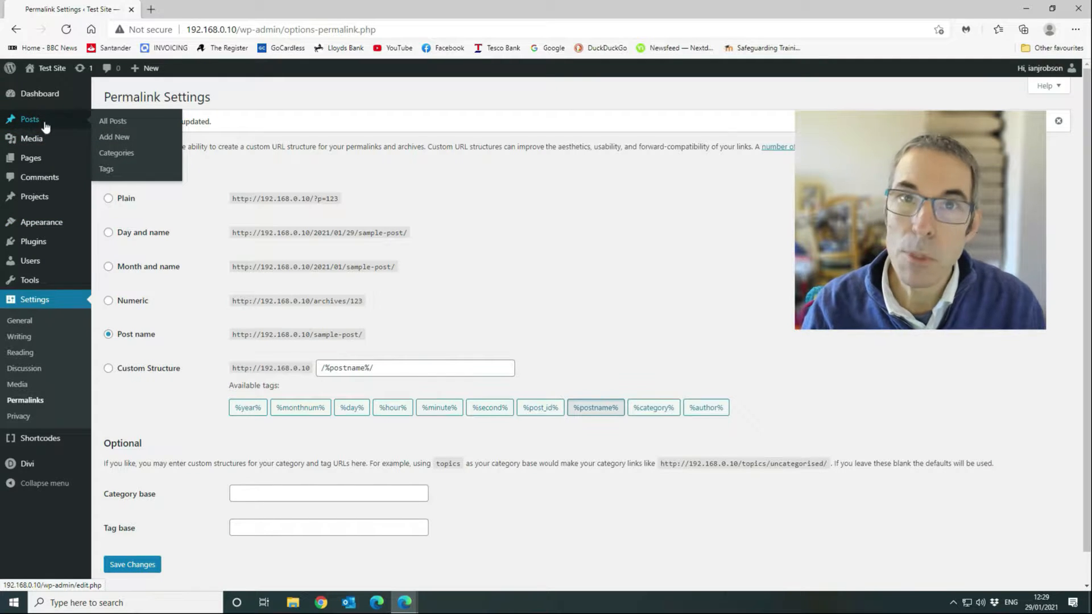
click(114, 121)
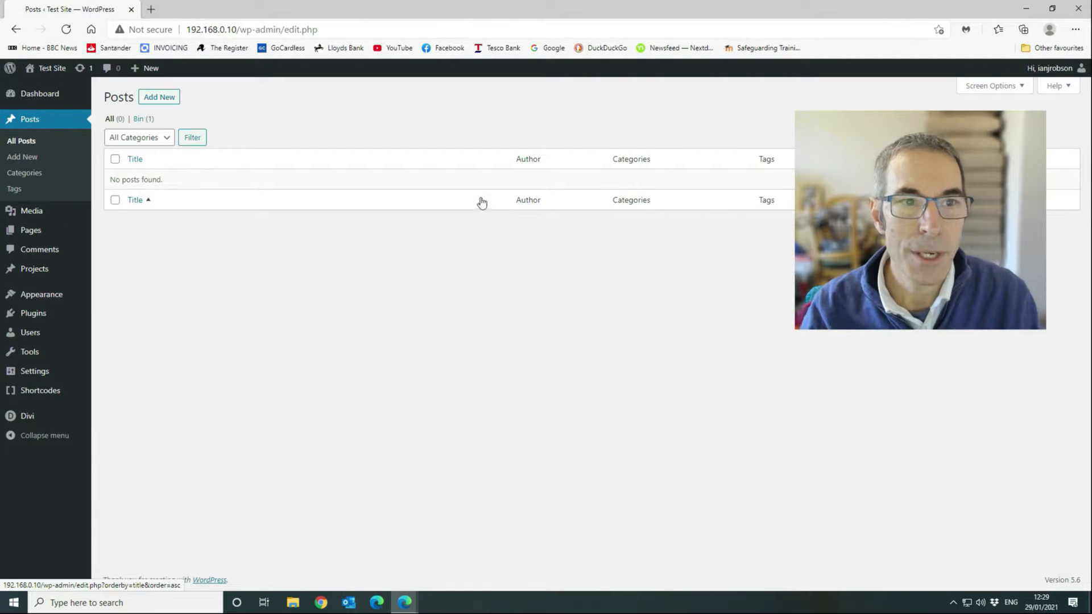
click(159, 98)
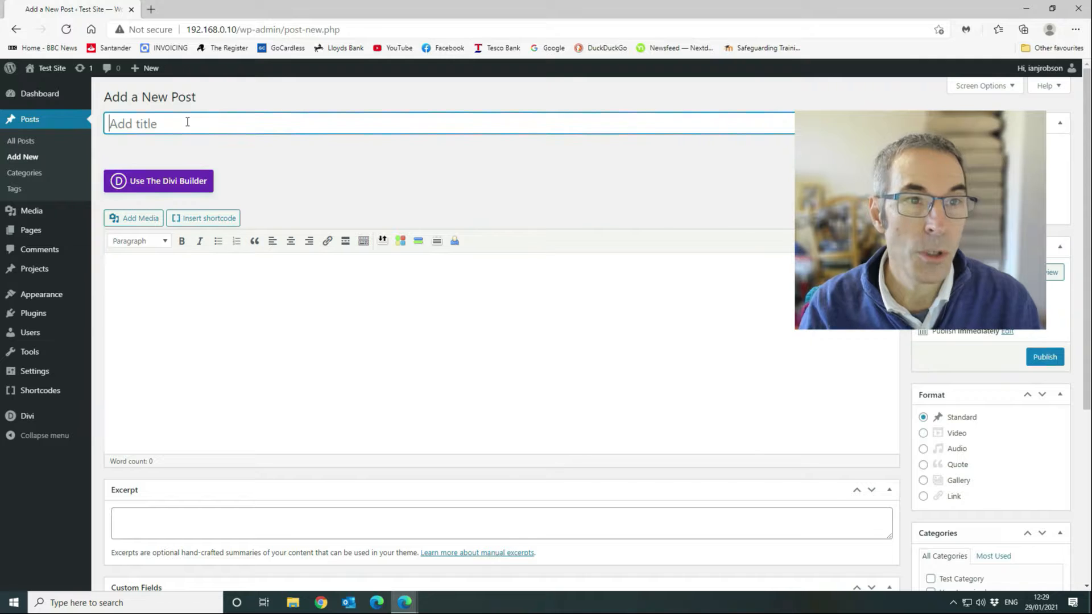
text(Test )
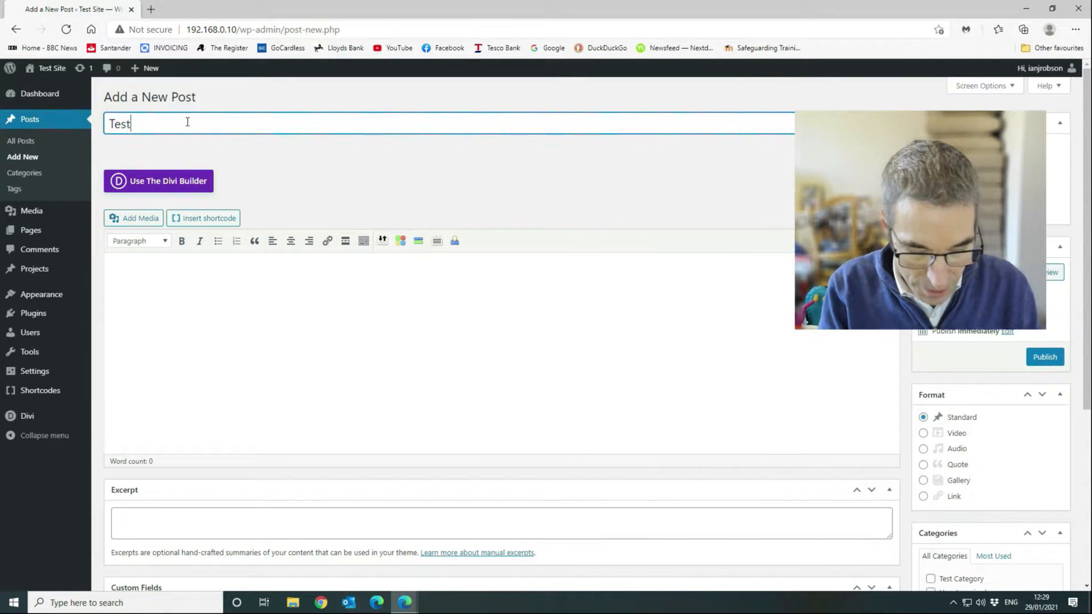
text(post f)
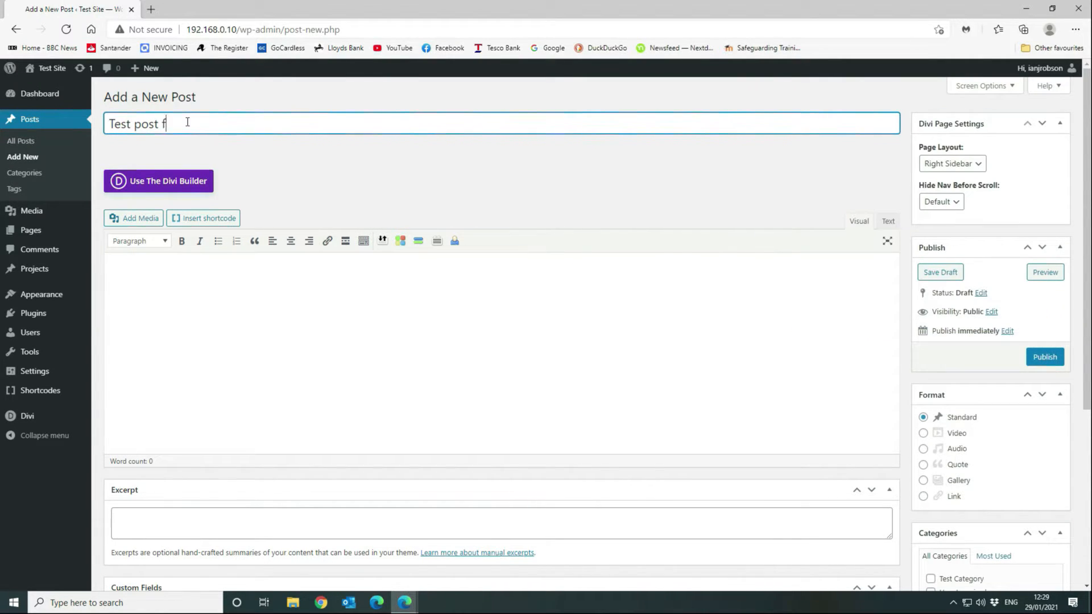
text(or showing basic post creation)
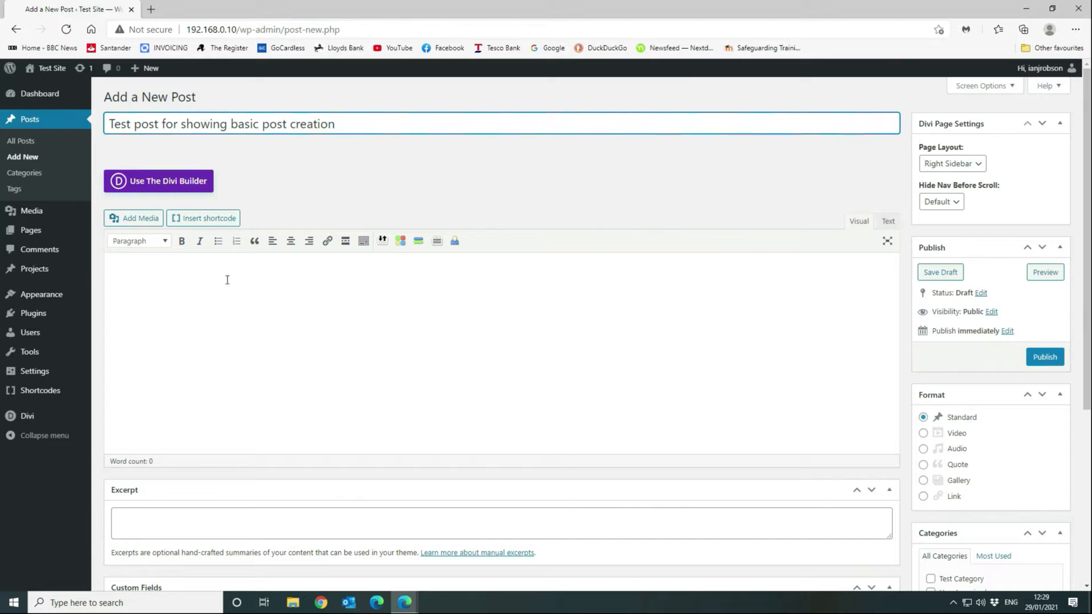
Delete 'for' from the title so it reads 'Test post showing basic post creation'.
click(314, 273)
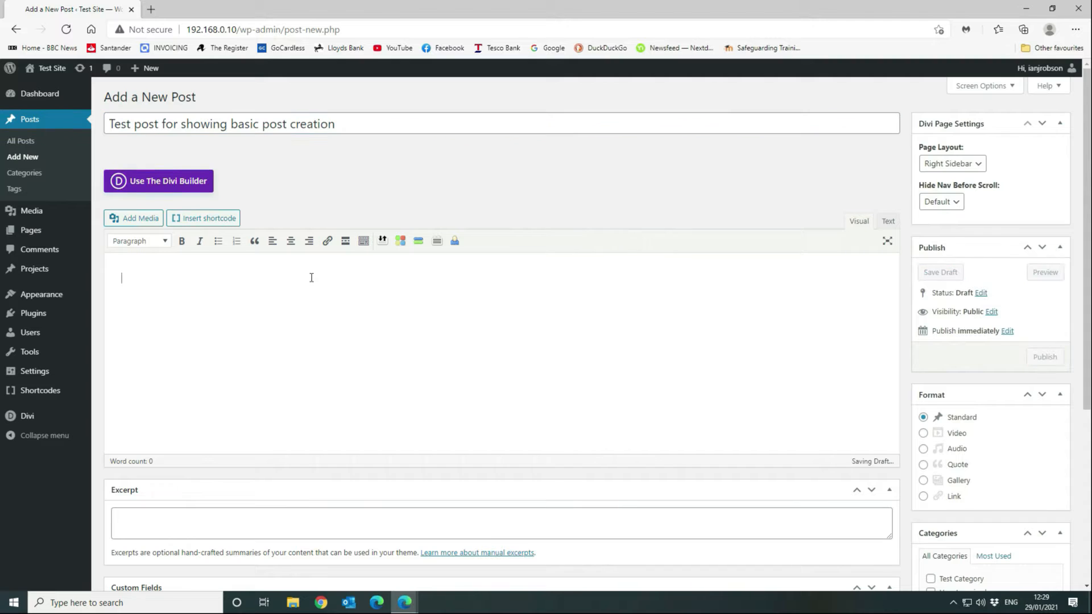
drag(107, 149, 230, 147)
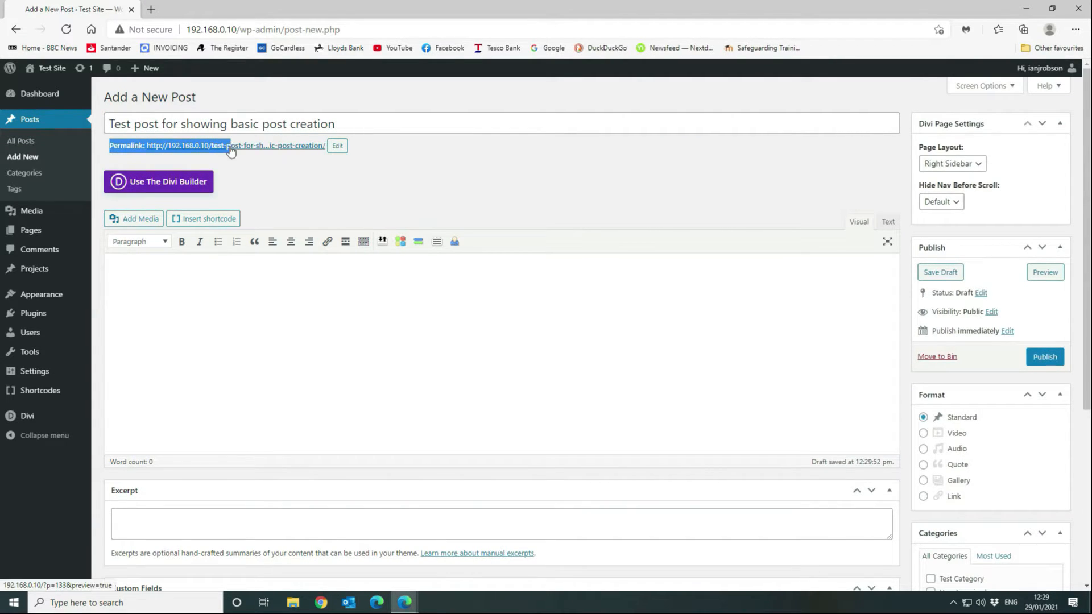
click(280, 171)
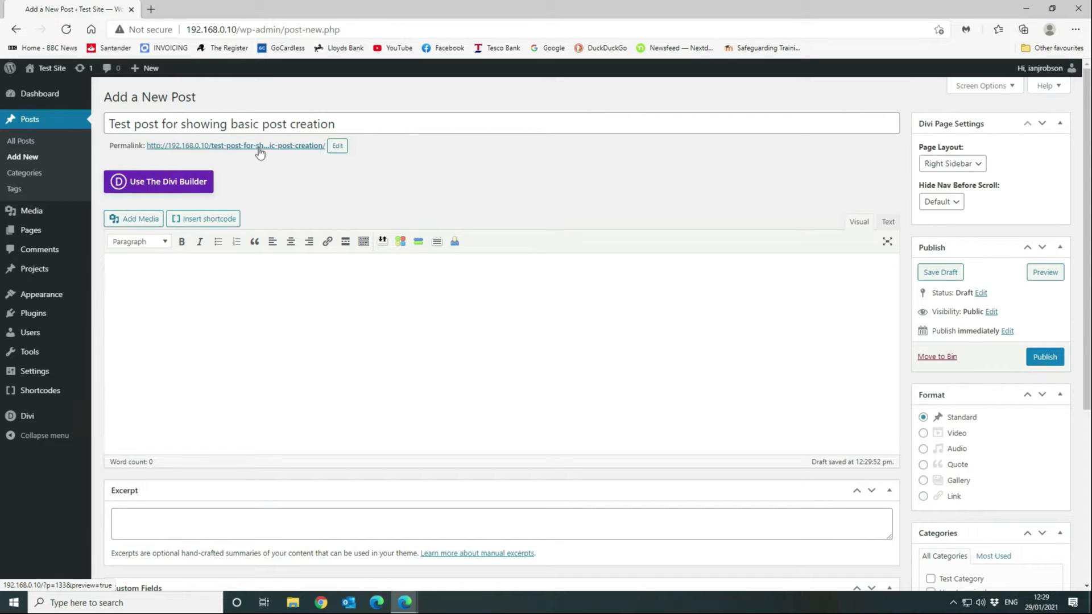
double_click(169, 124)
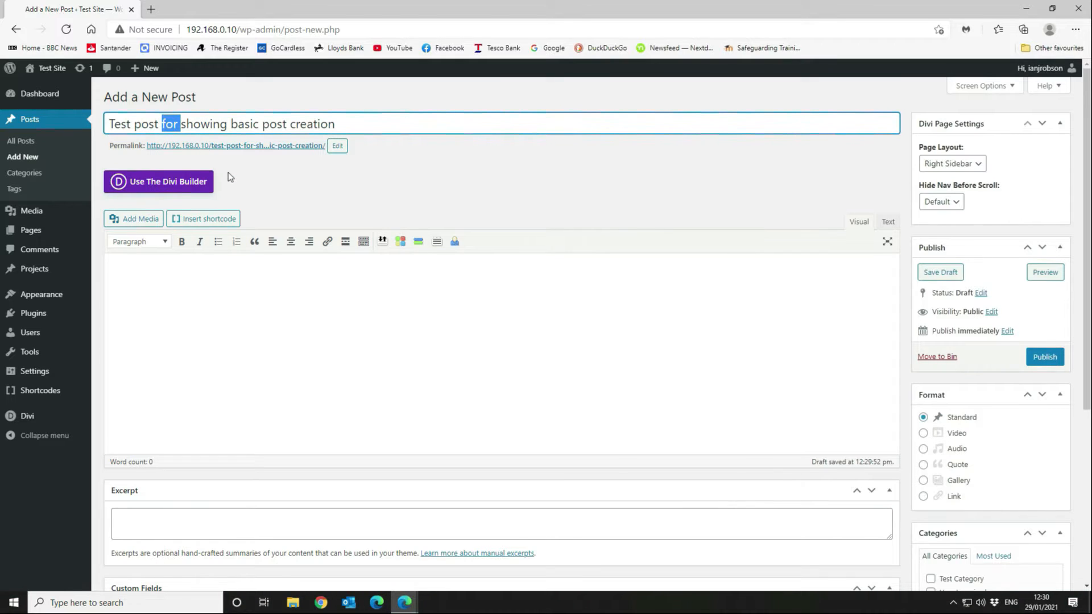
key(Delete)
click(308, 348)
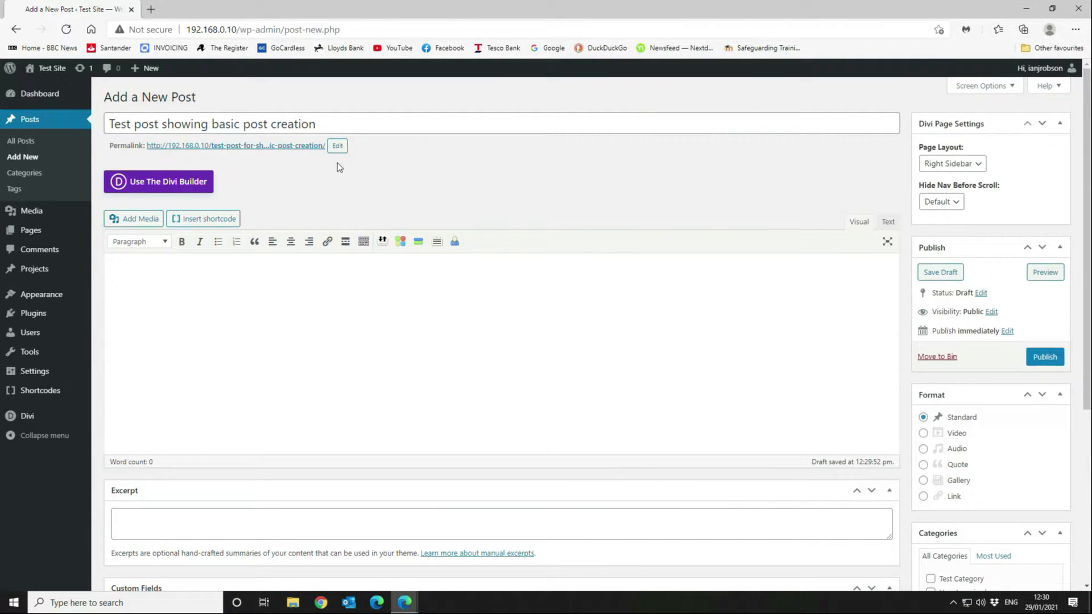
Change the permalink slug to test-post-showing-basic-post-creation.
click(339, 146)
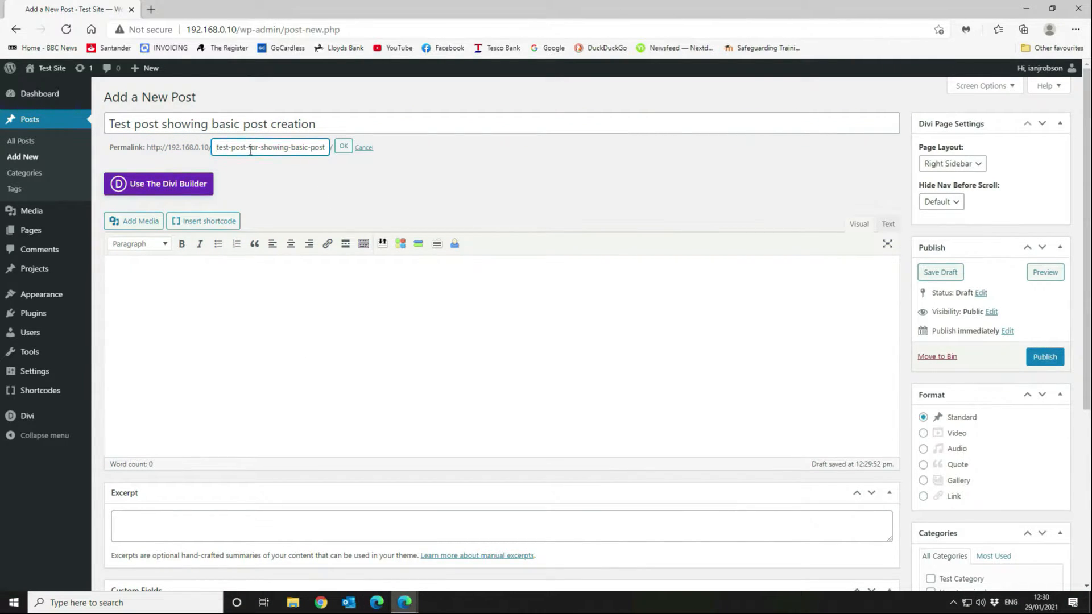
drag(249, 148, 261, 148)
key(BackSpace)
click(343, 146)
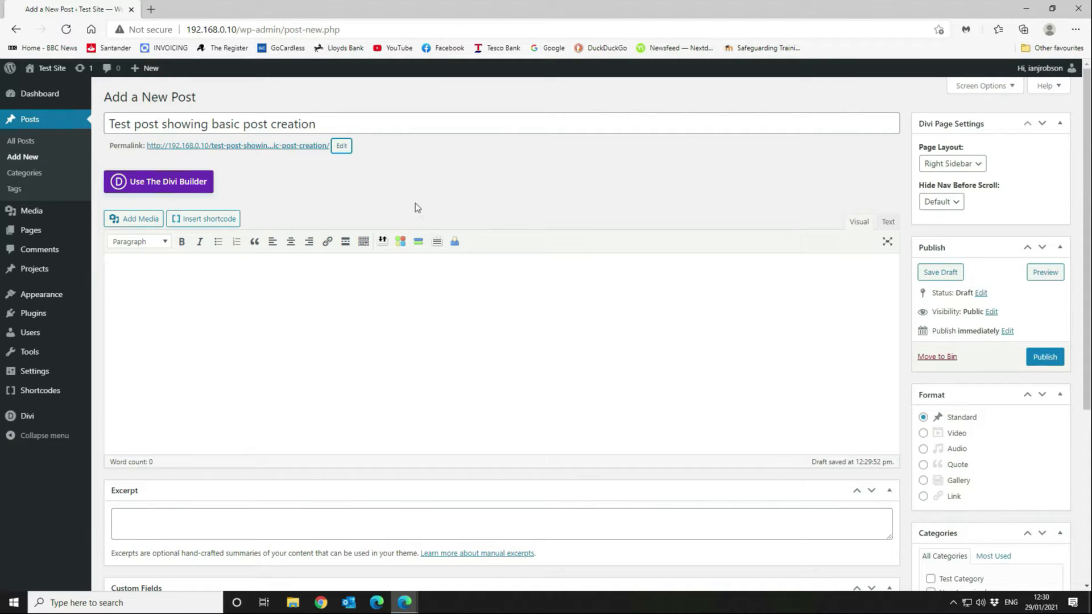
Open the Shortcodes Ultimate Insert shortcode dialog listing Heading, Tabs and Dummy text.
scroll(444, 191, down, 2)
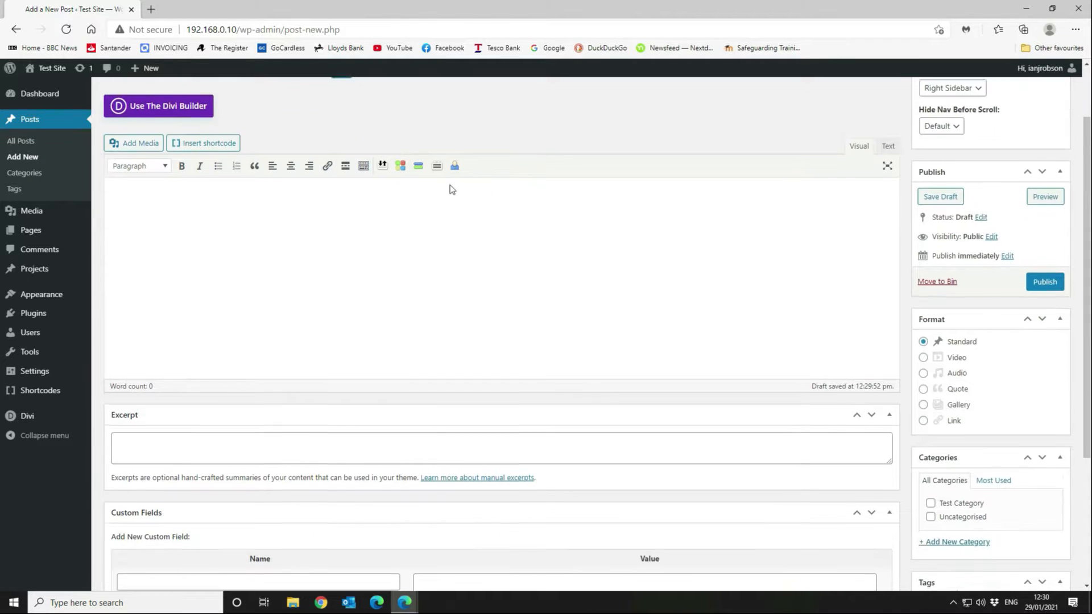
scroll(449, 189, up, 2)
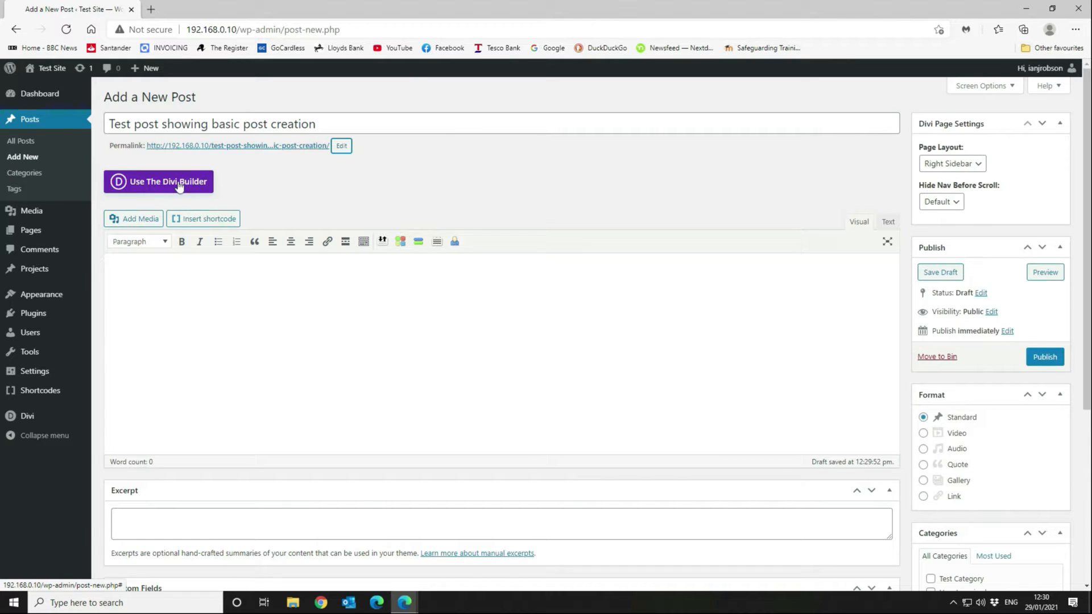
click(225, 222)
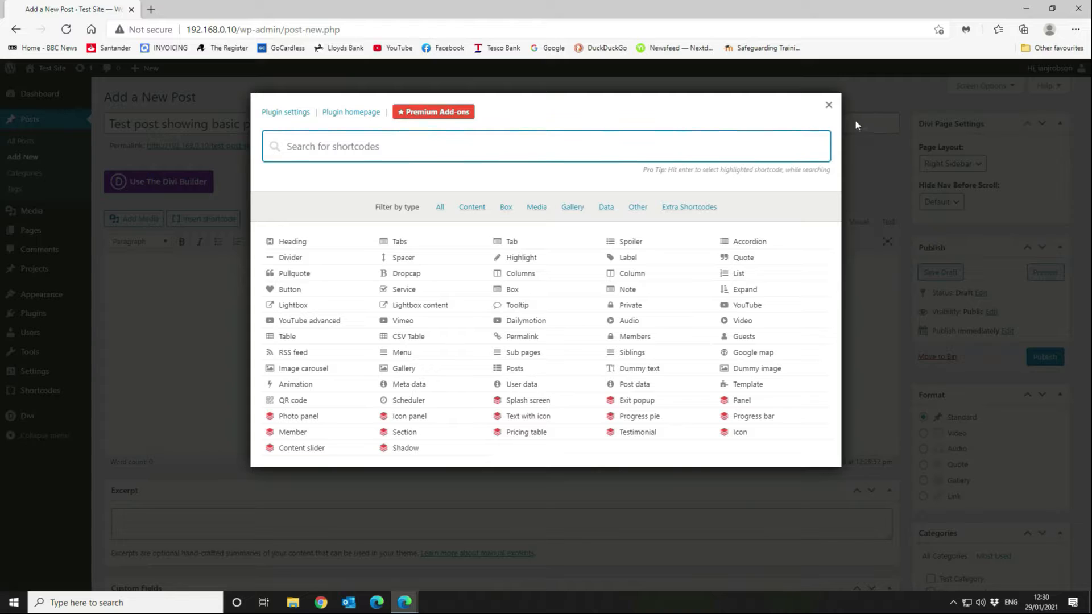
Close the Insert shortcode dialog and put the cursor in the post's Excerpt box.
click(829, 106)
scroll(661, 349, down, 3)
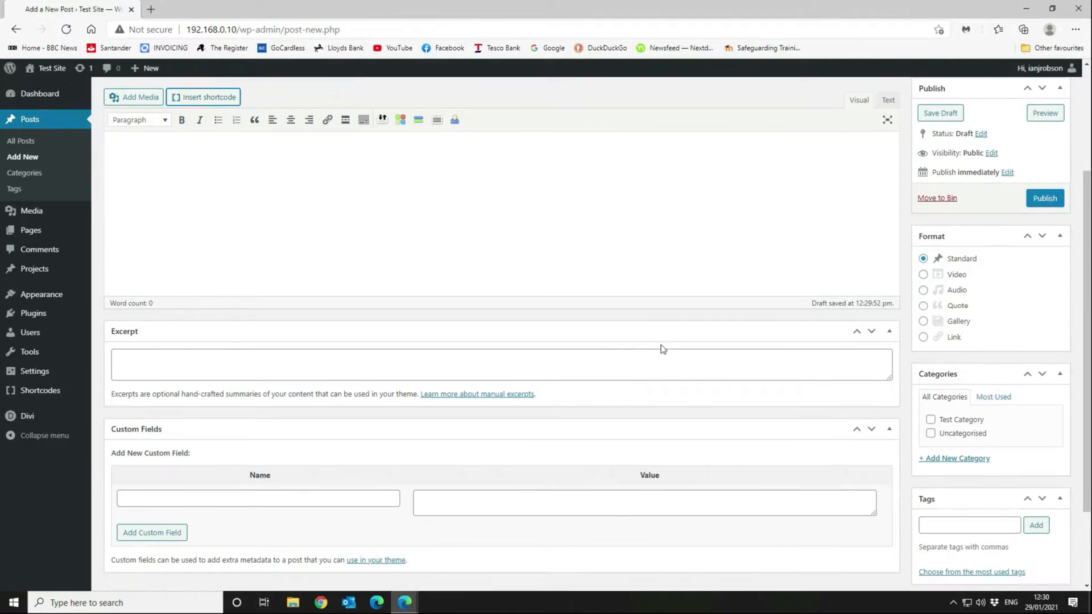
click(199, 357)
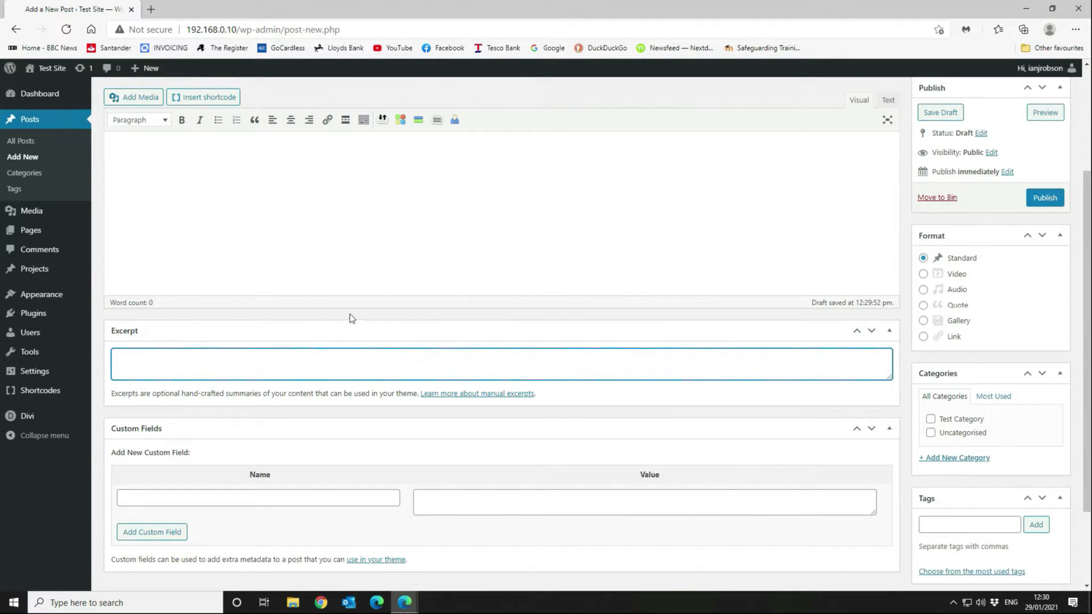
scroll(623, 311, up, 3)
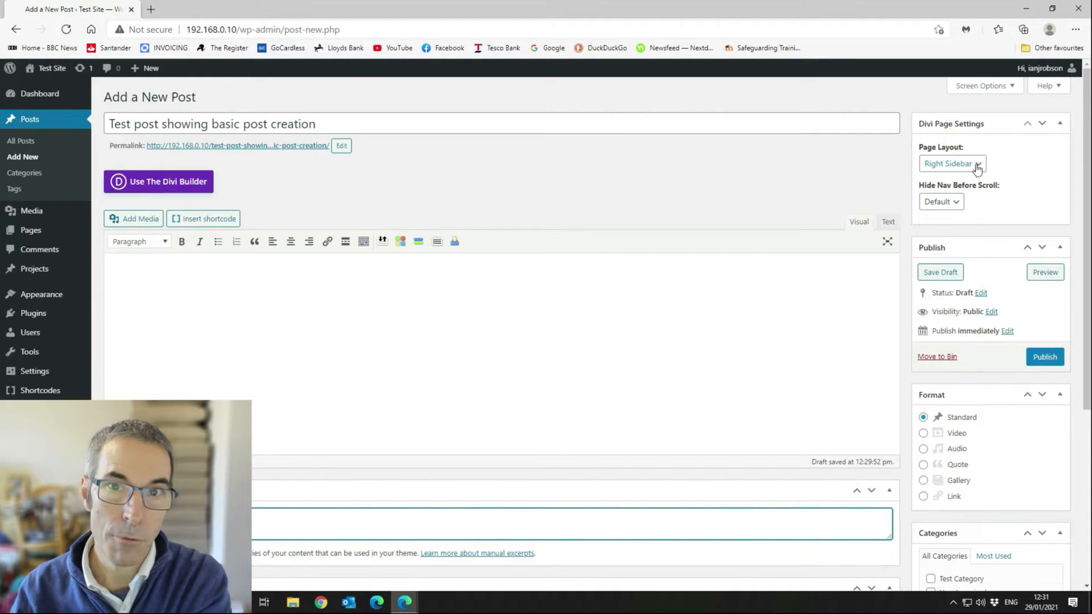
Choose No Sidebar from the Divi Page Settings' Page Layout dropdown.
click(977, 166)
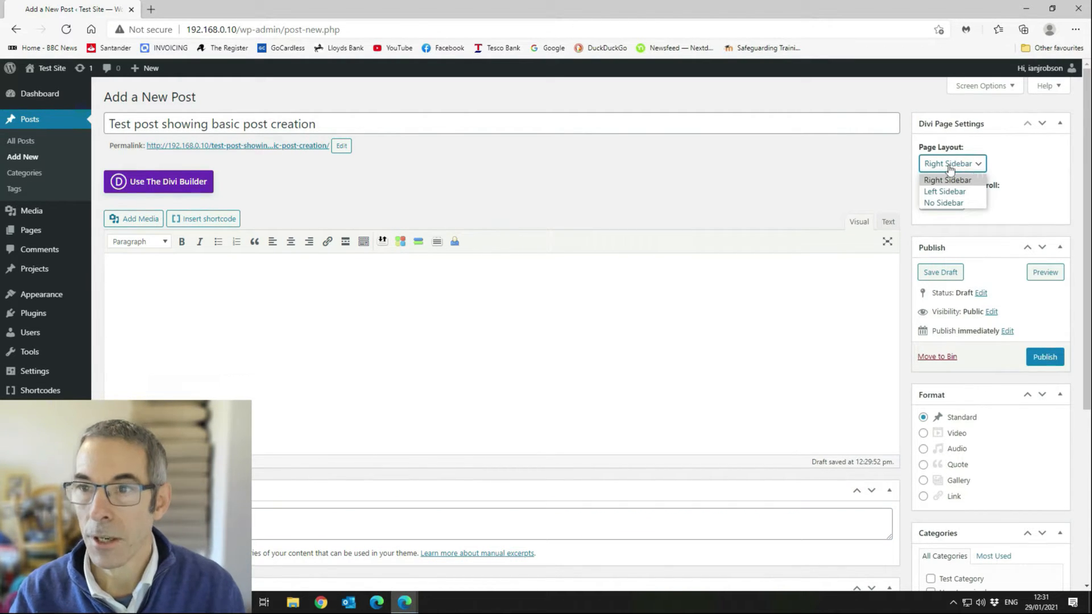
click(936, 203)
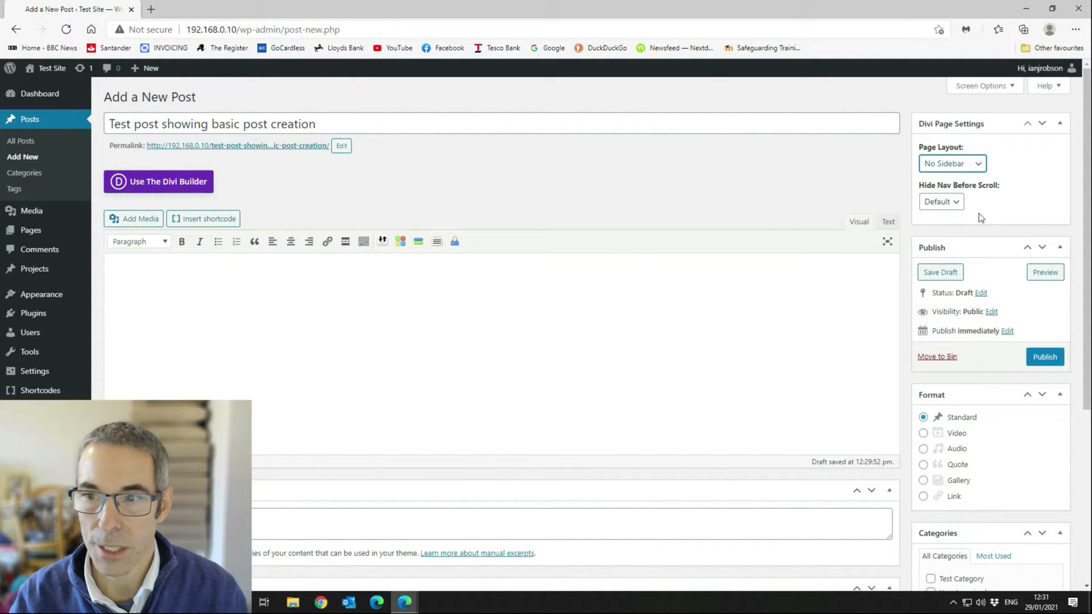
scroll(988, 206, down, 1)
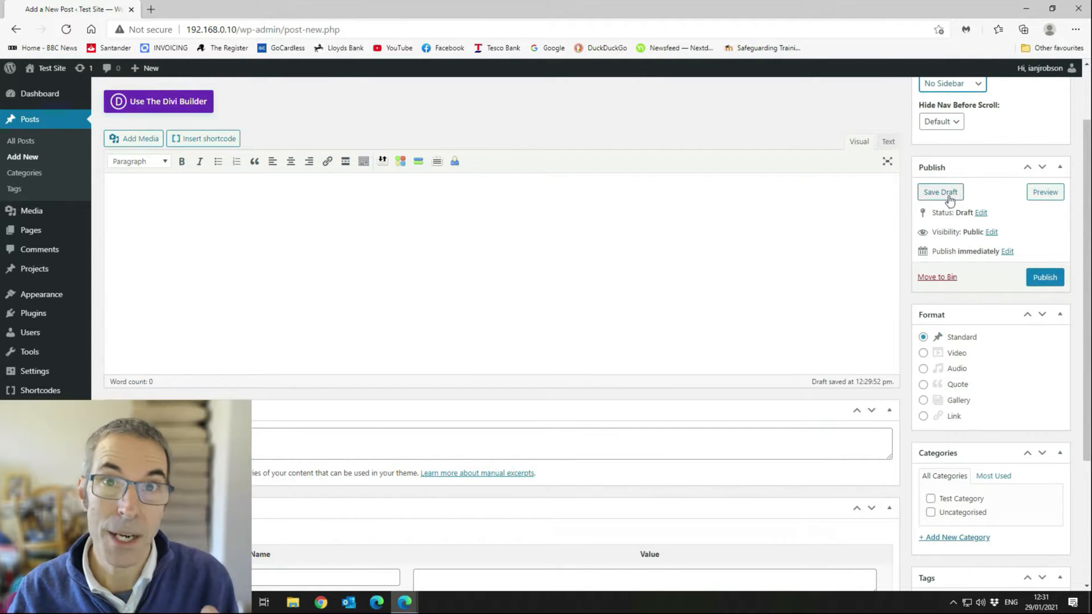
click(982, 214)
click(975, 229)
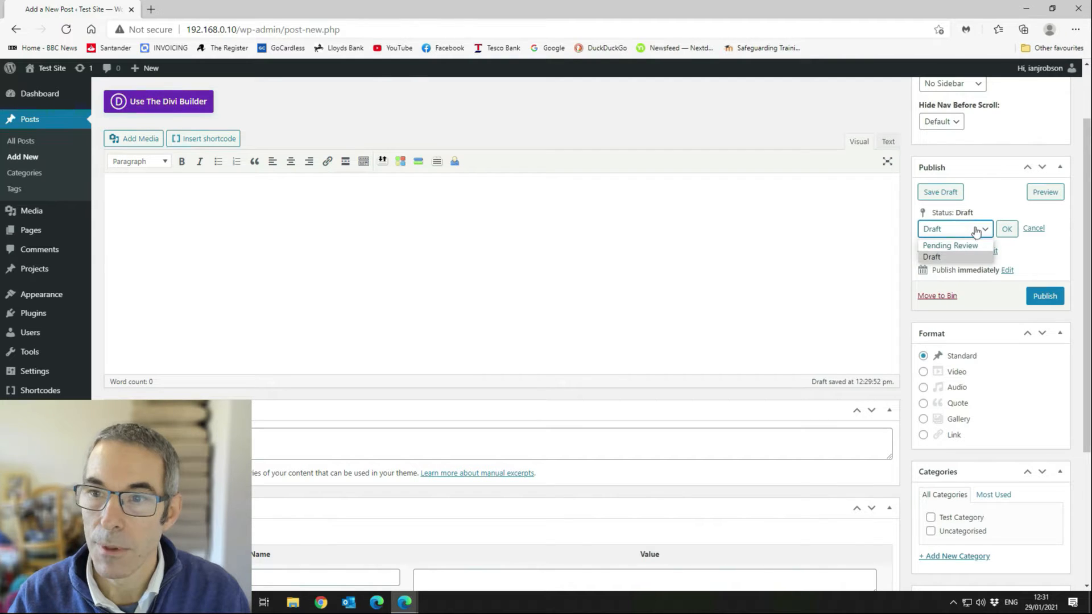
click(996, 183)
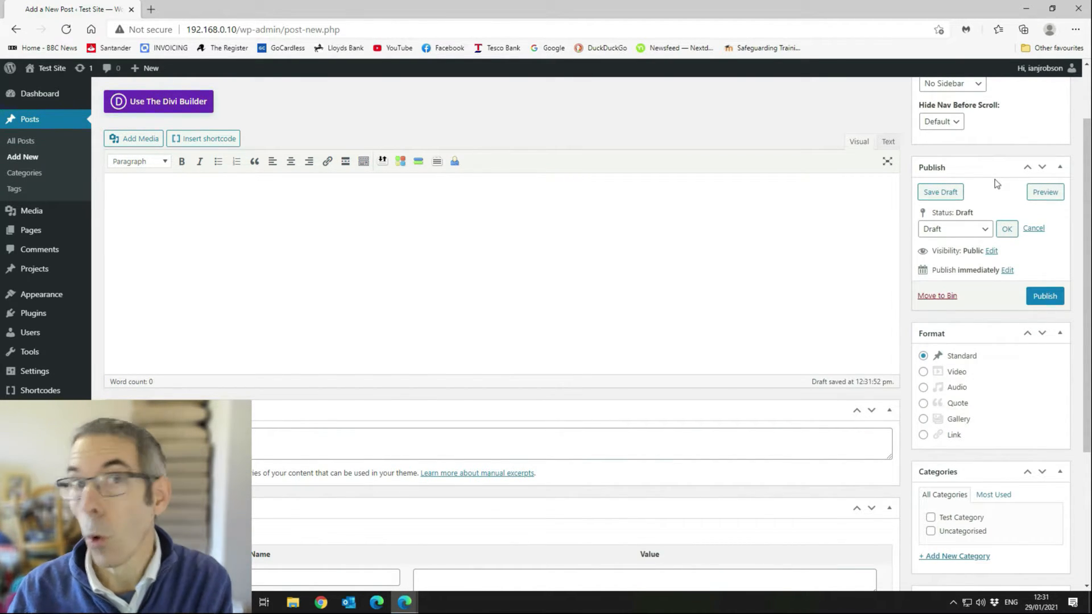
click(976, 232)
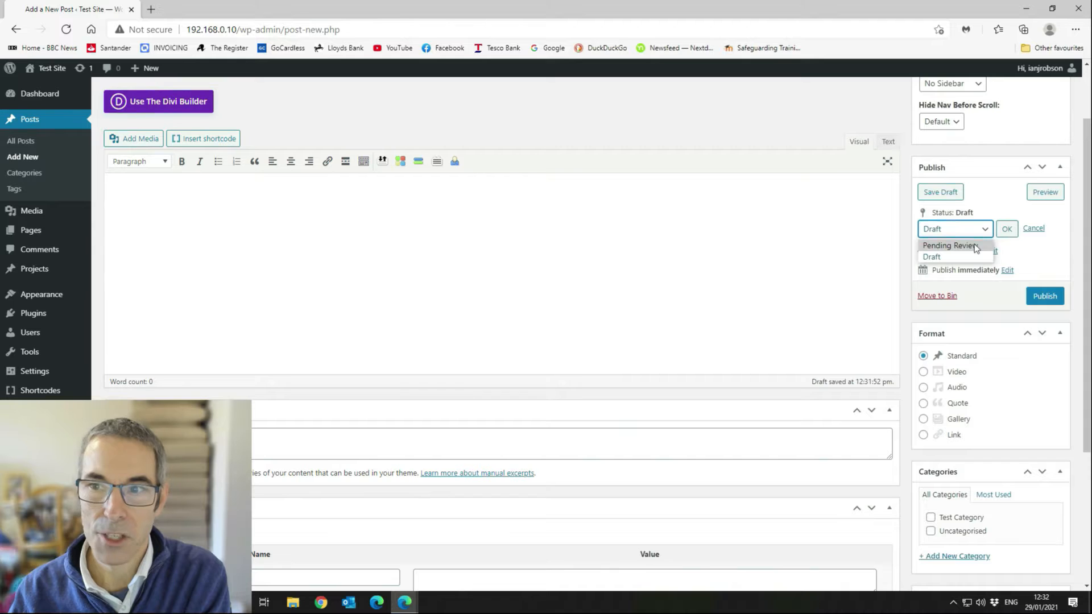
click(991, 166)
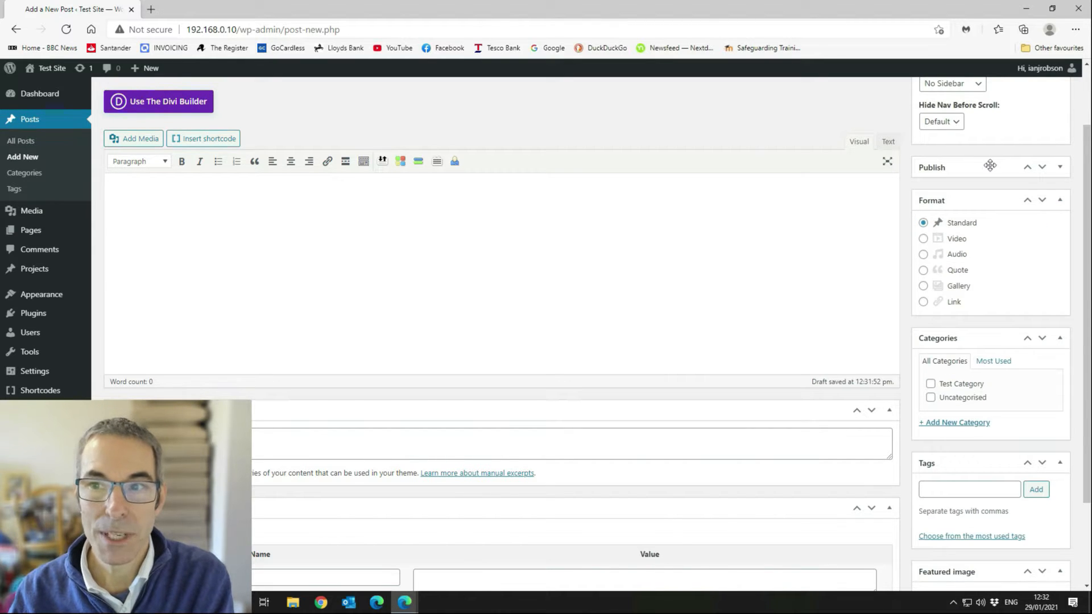
click(1060, 167)
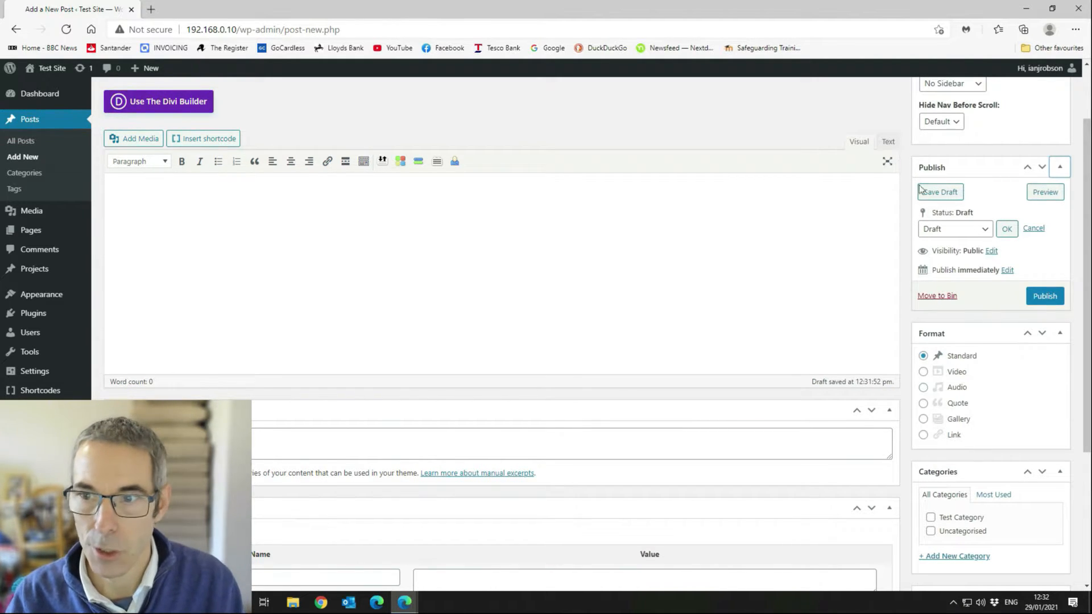
click(1033, 229)
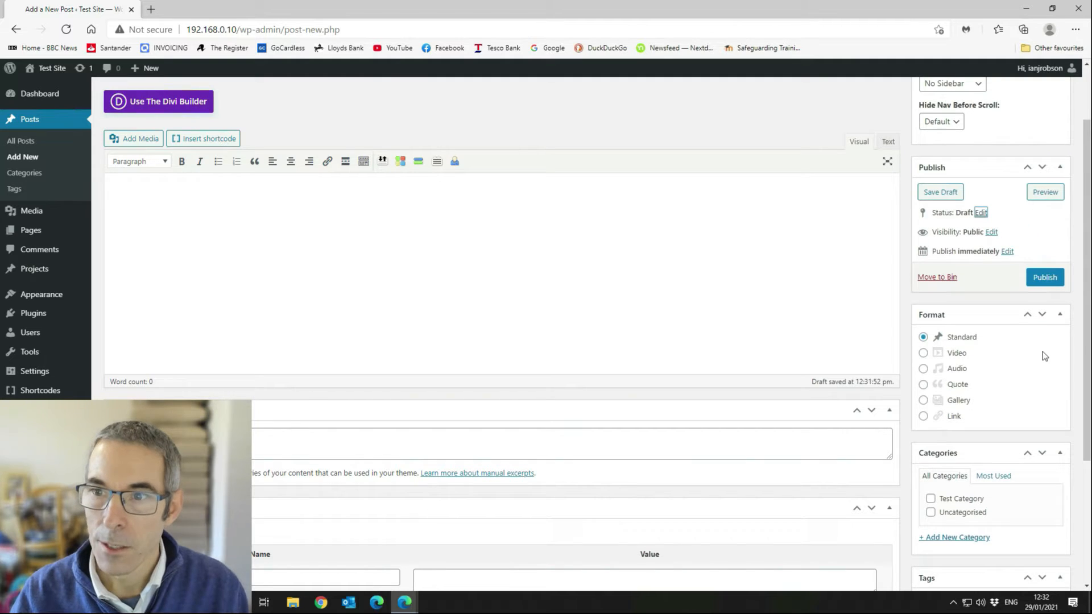
drag(959, 232, 975, 232)
click(975, 232)
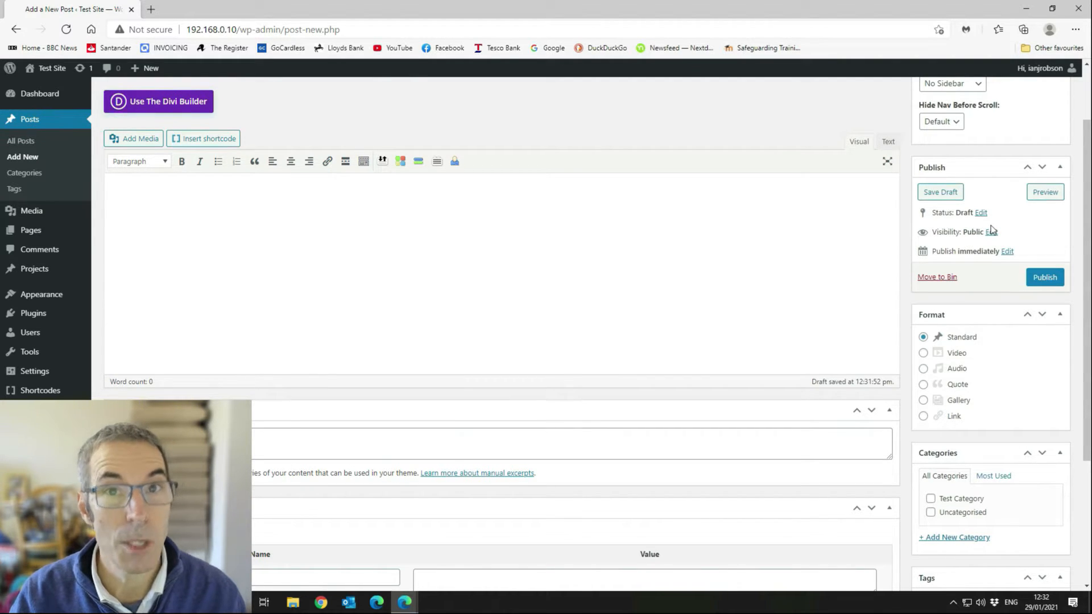
Leave the post visibility Public and open the publish date fields (Jan 29, 2021, 12:29).
click(995, 234)
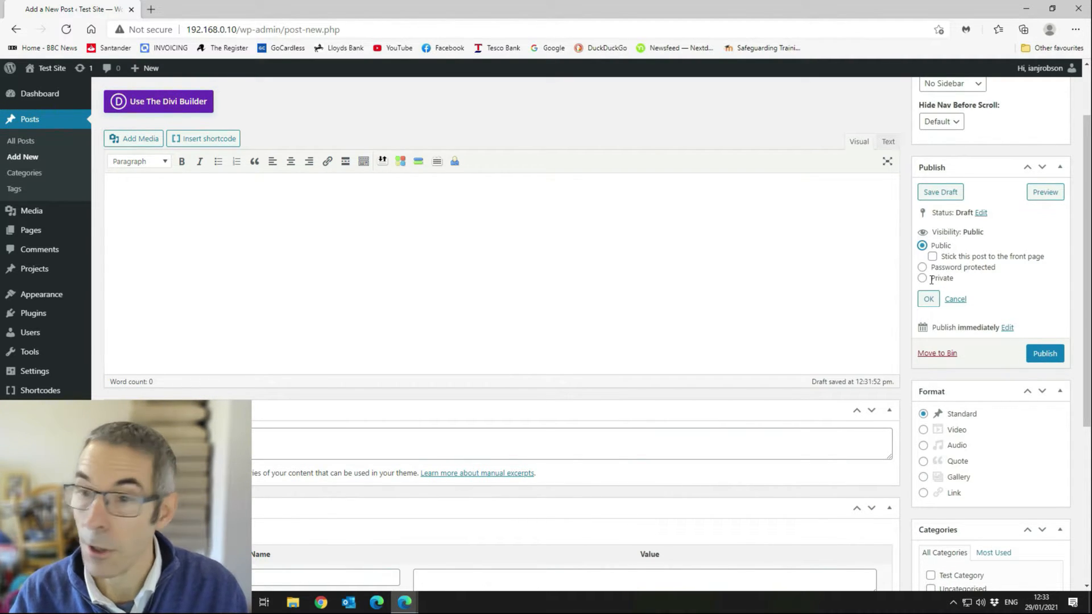
click(960, 300)
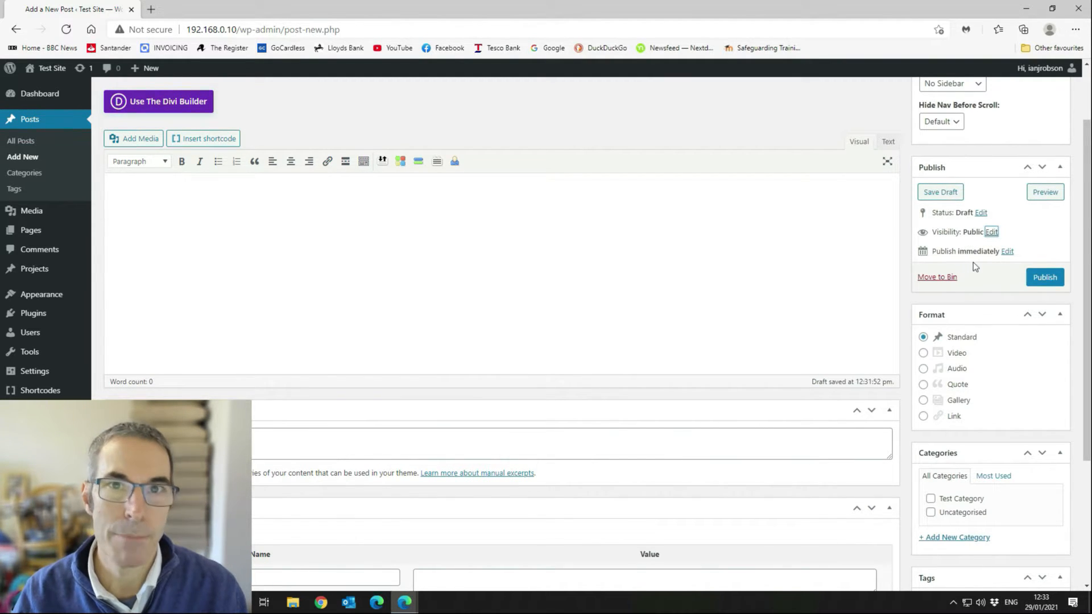
click(1009, 253)
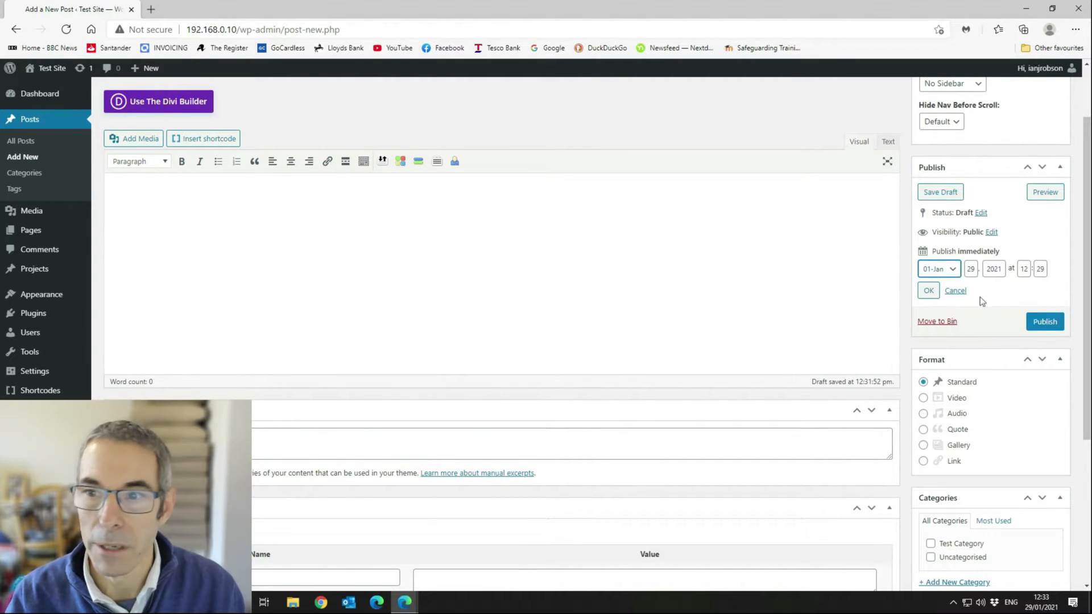
Cancel the publish date fields unchanged so the draft still publishes immediately.
click(953, 291)
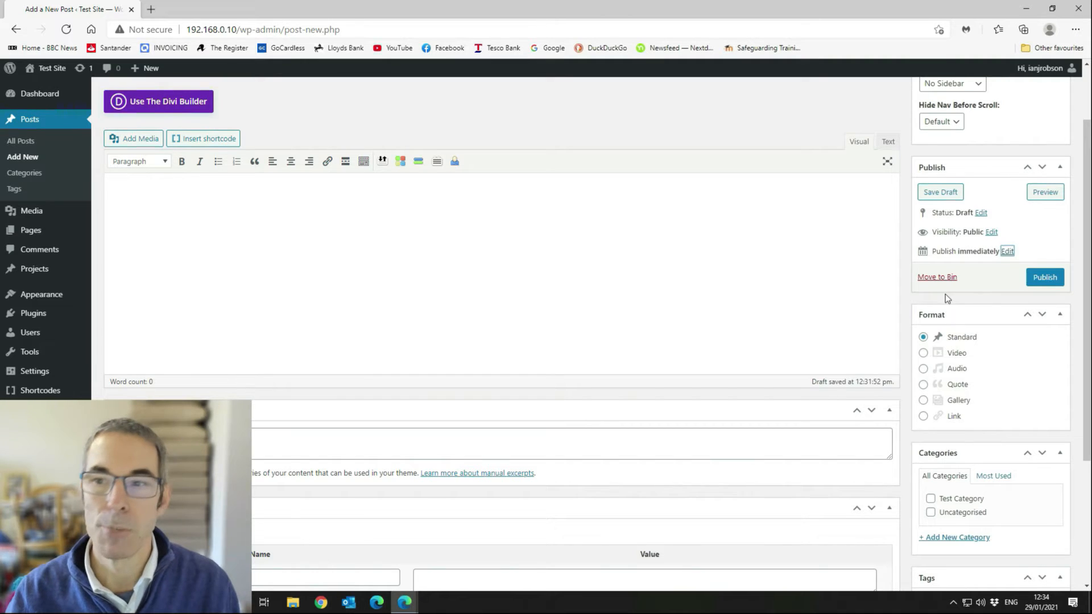
scroll(1012, 353, down, 1)
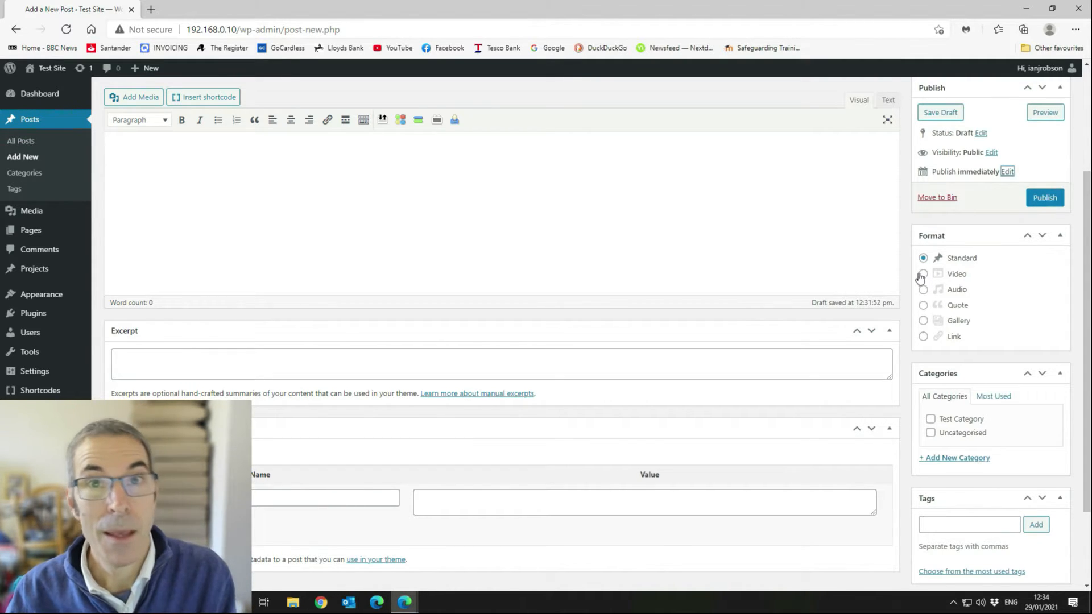
scroll(965, 368, down, 2)
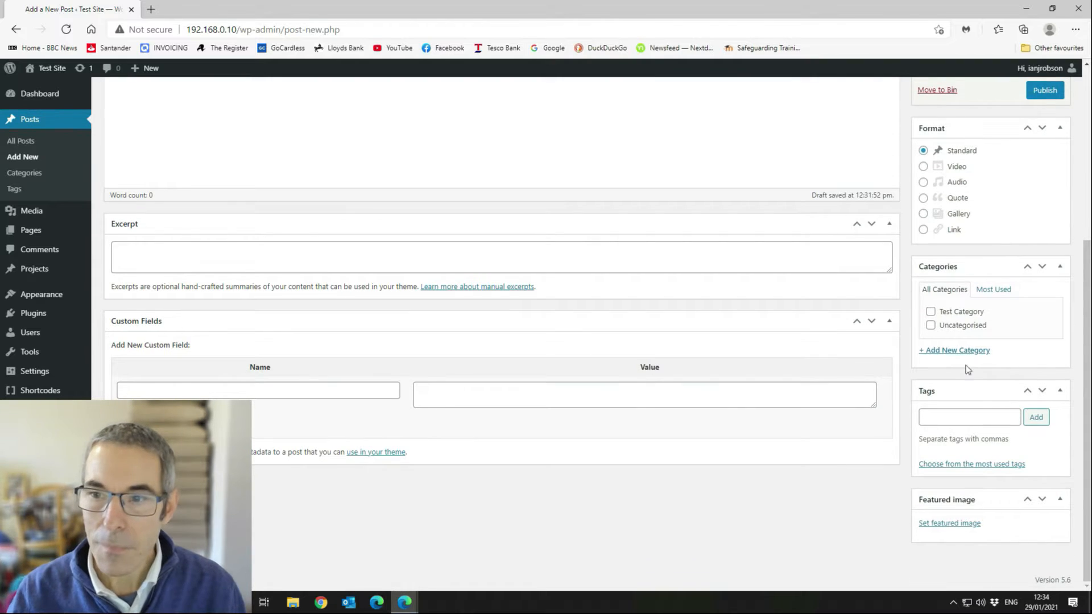
scroll(1063, 326, up, 1)
scroll(1059, 321, up, 3)
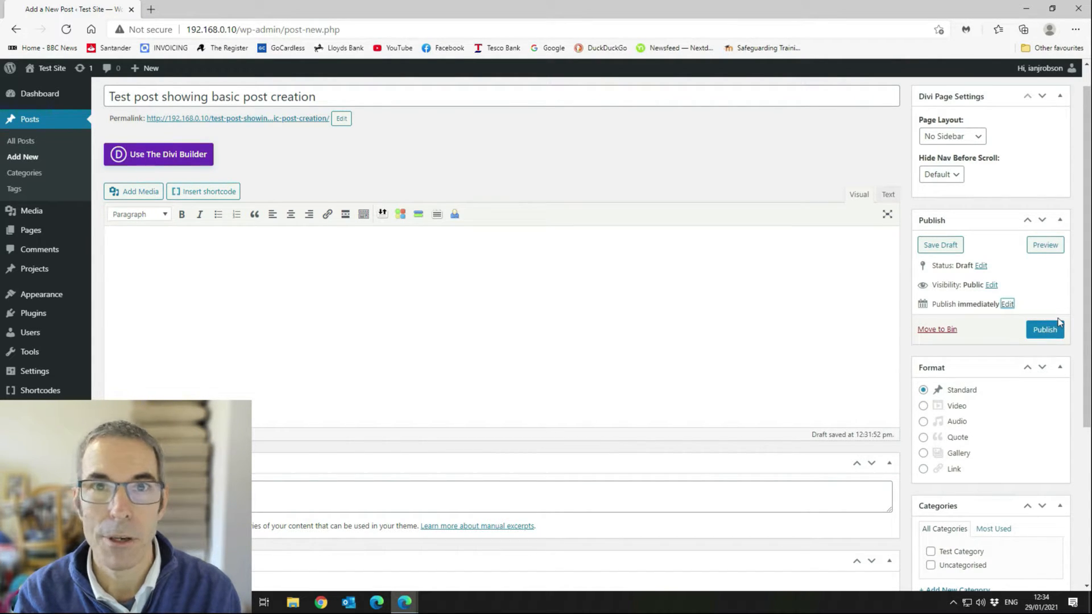
scroll(1041, 332, down, 3)
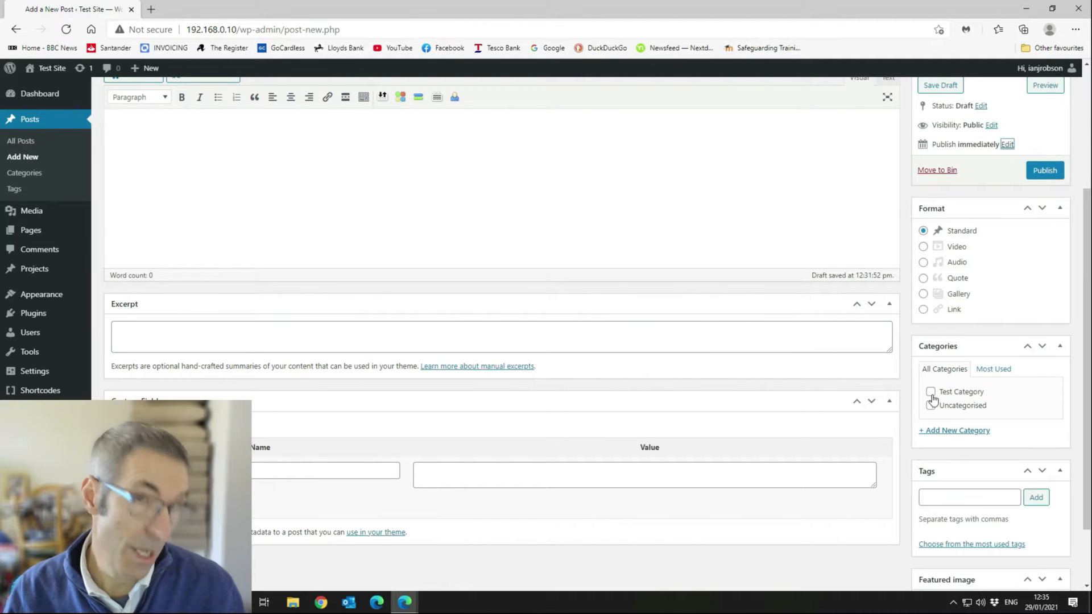
Add a new Testing category and tick both Testing and Test Category for the post.
click(944, 433)
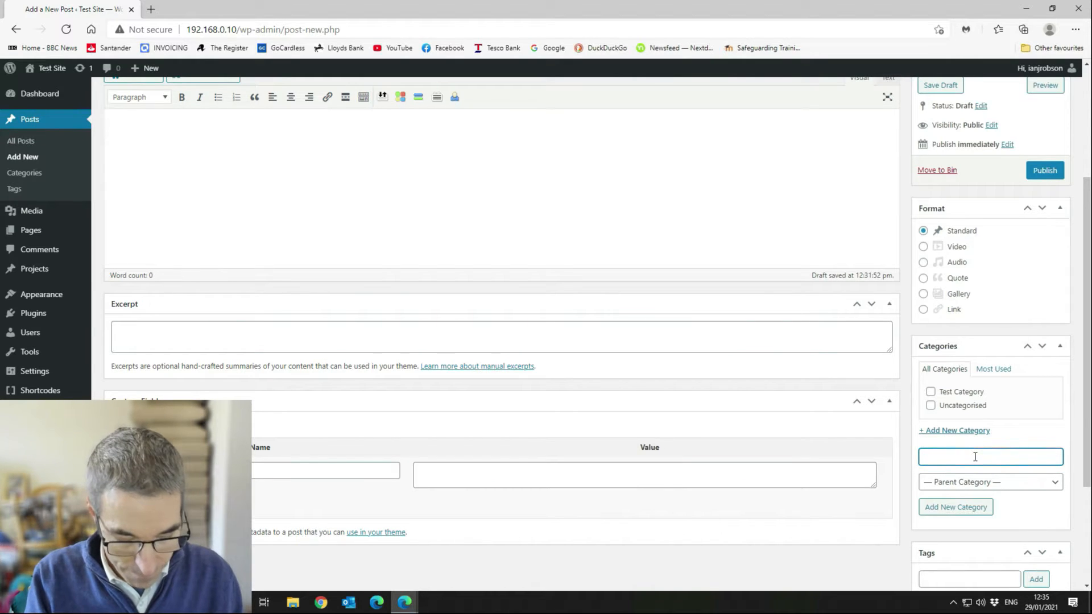
text(Testing)
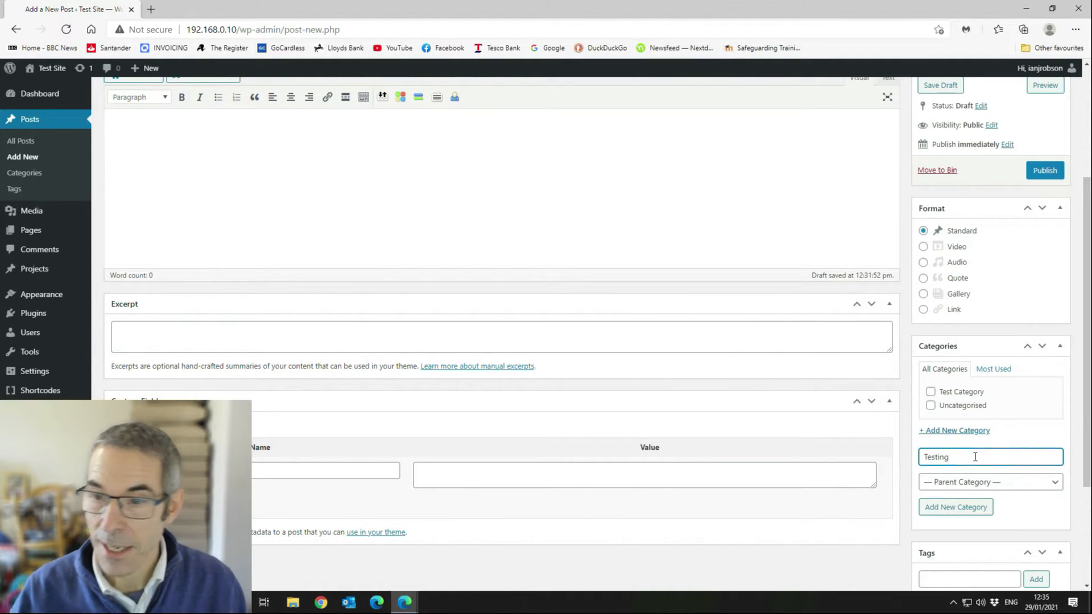
click(973, 508)
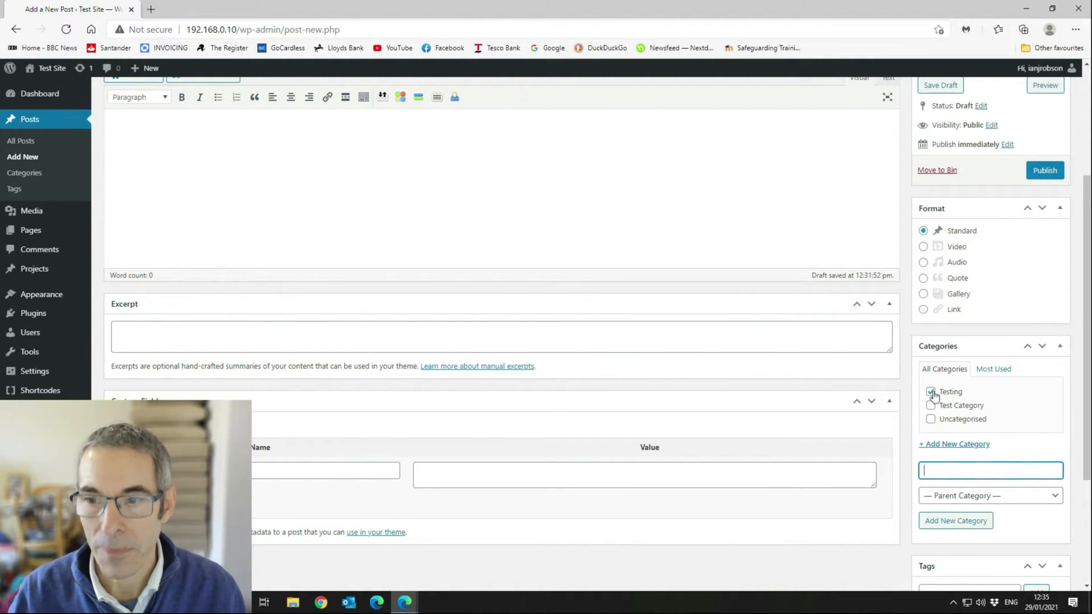
click(932, 393)
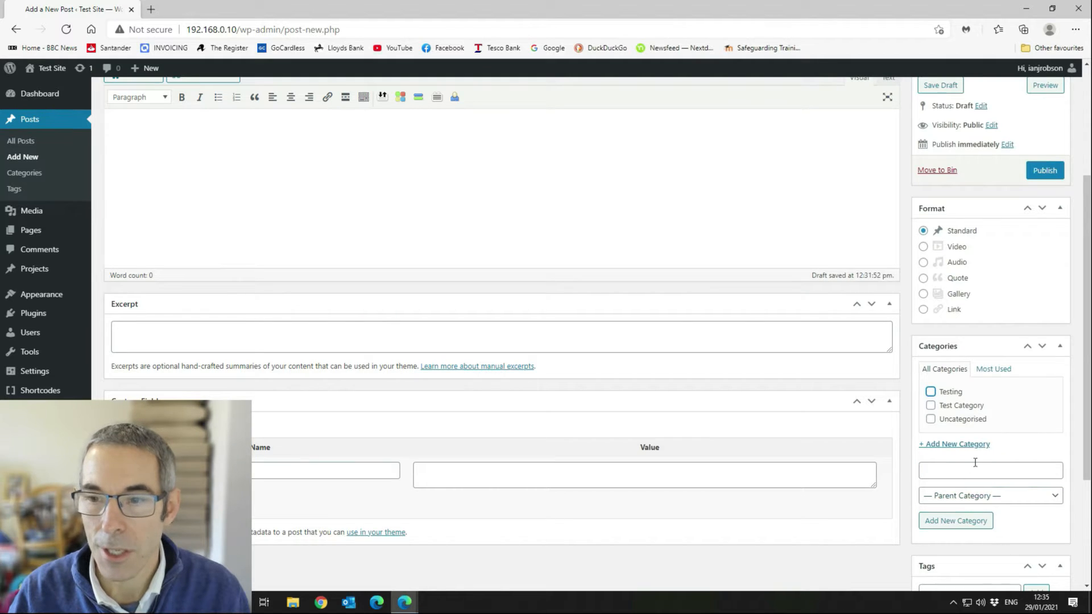
click(931, 405)
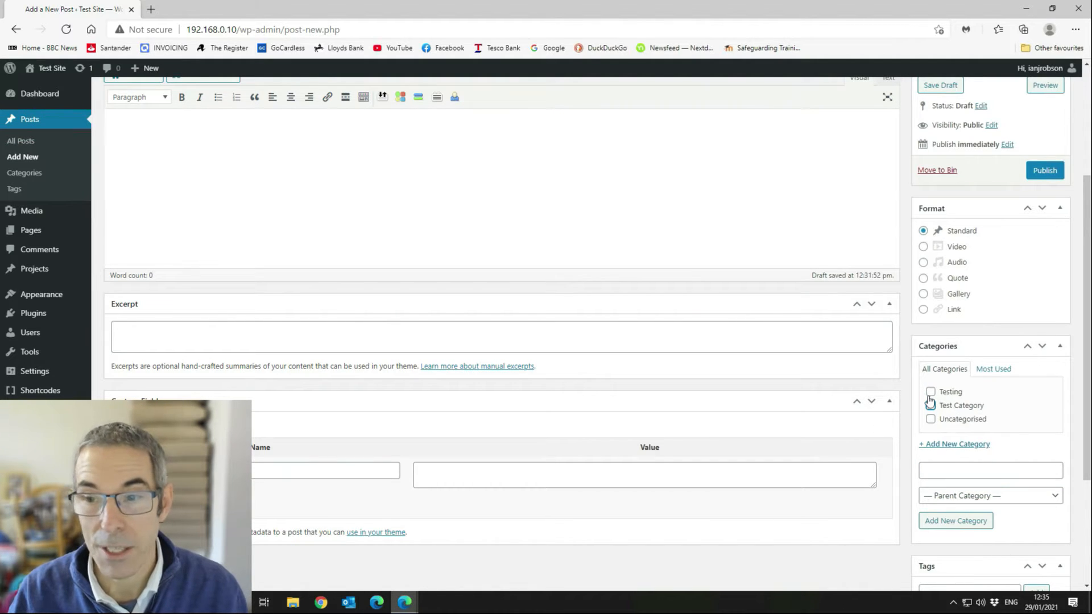
click(930, 391)
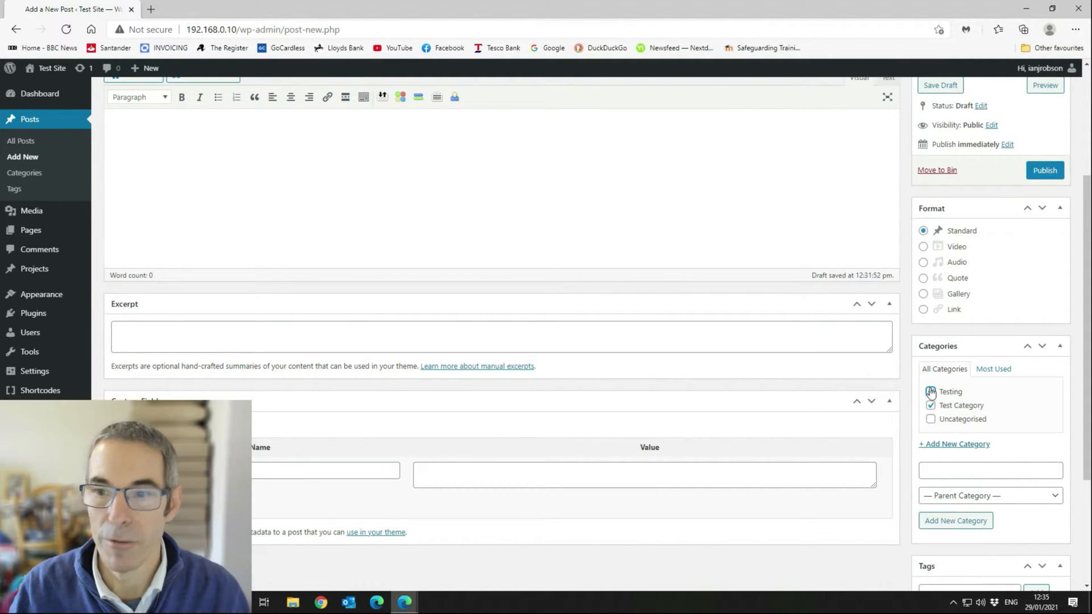
Add the tag Test to the post.
scroll(957, 380, down, 3)
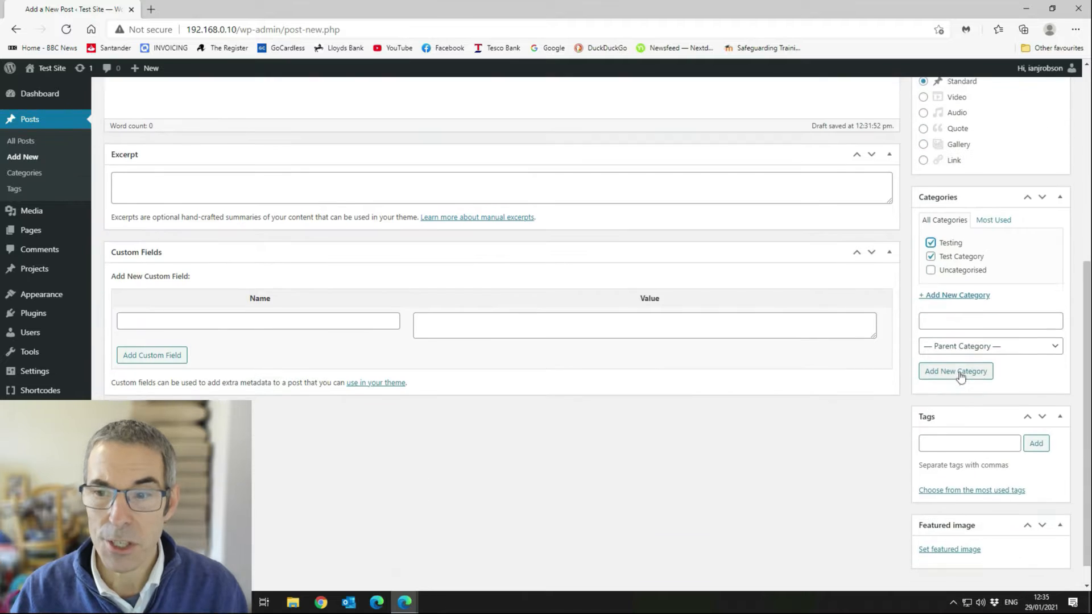
scroll(960, 377, down, 1)
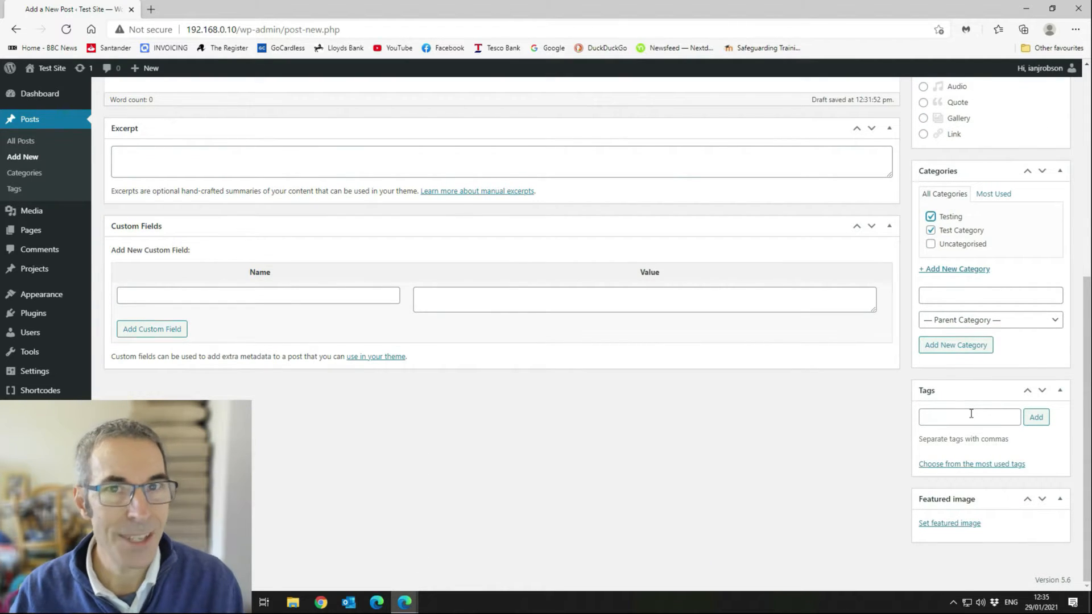
click(971, 415)
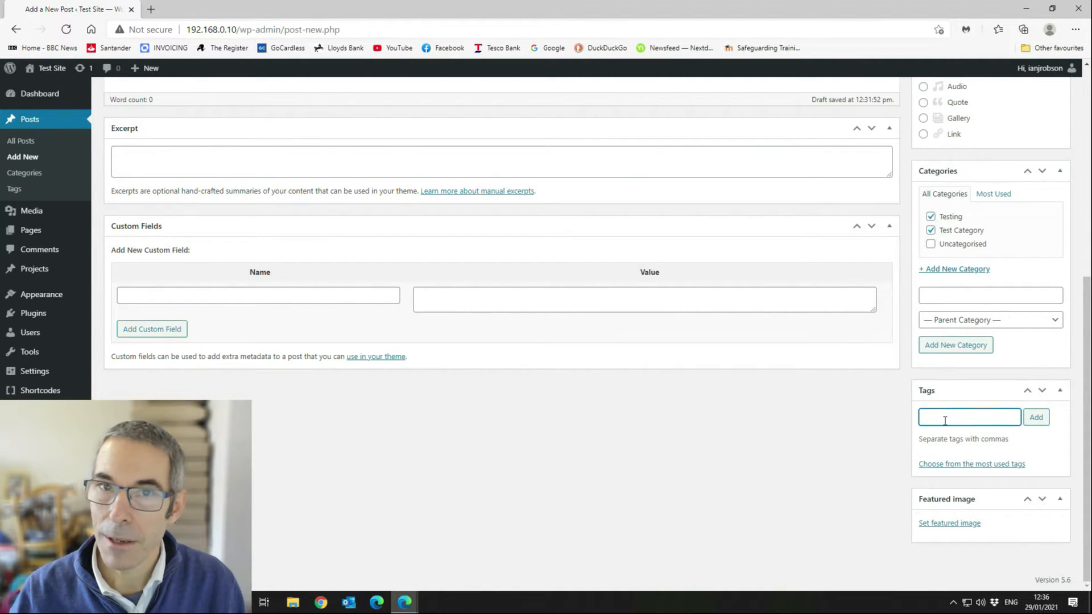
text(Test)
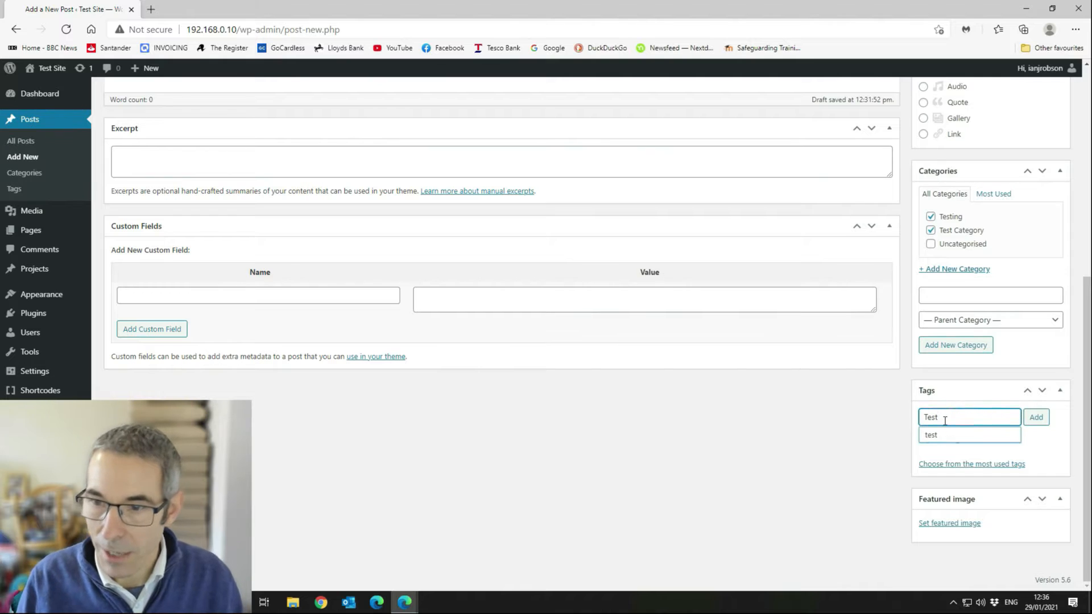
key(Return)
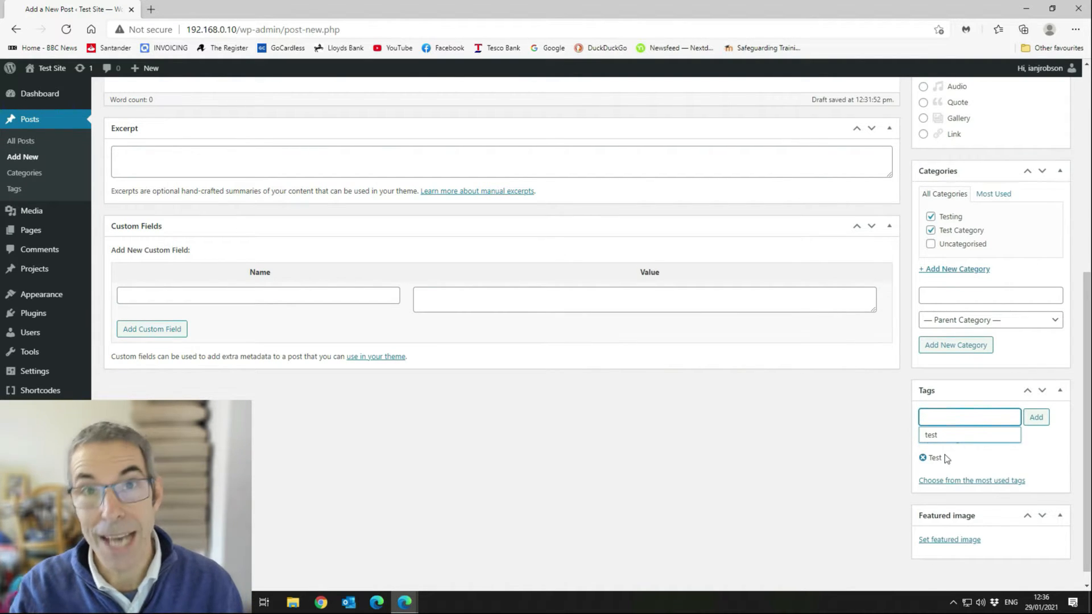
click(987, 455)
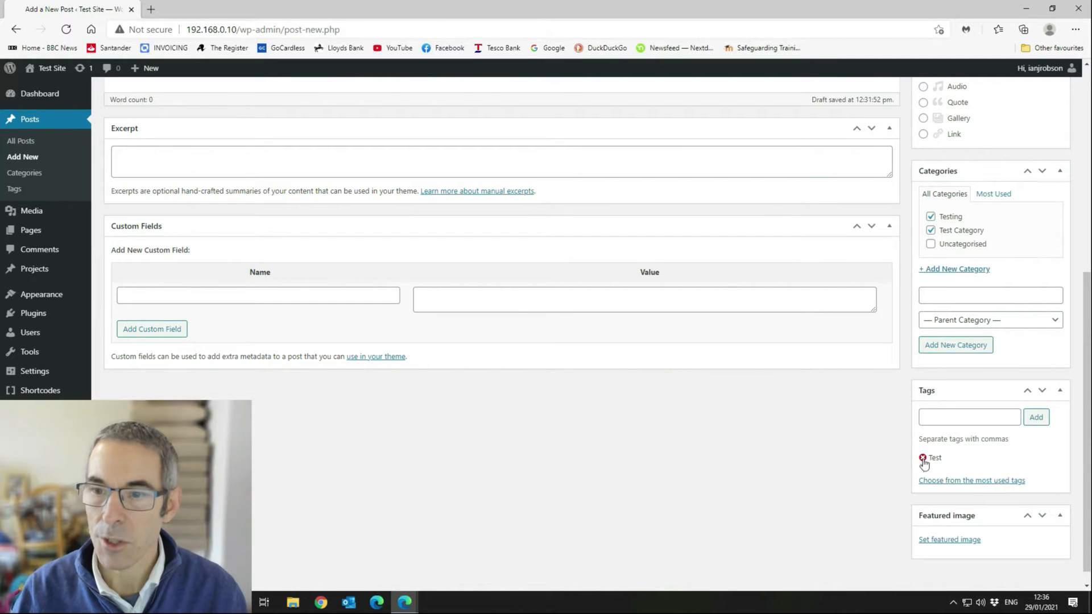
scroll(1026, 470, down, 1)
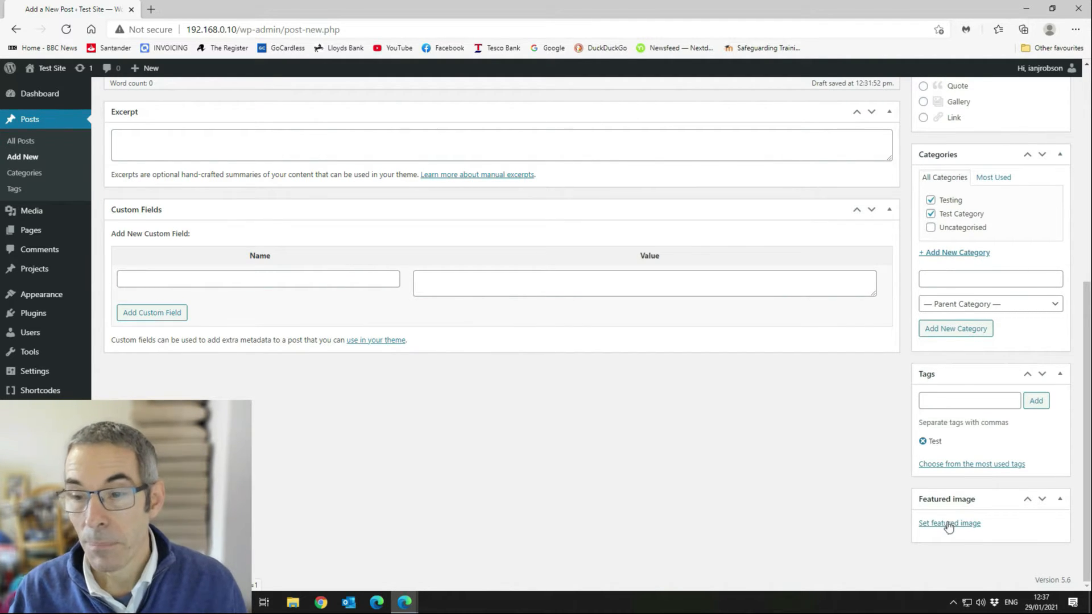
Pick Structured-cabling.png with alt text 'This is a test post and will be picked up by the search engines'.
click(949, 524)
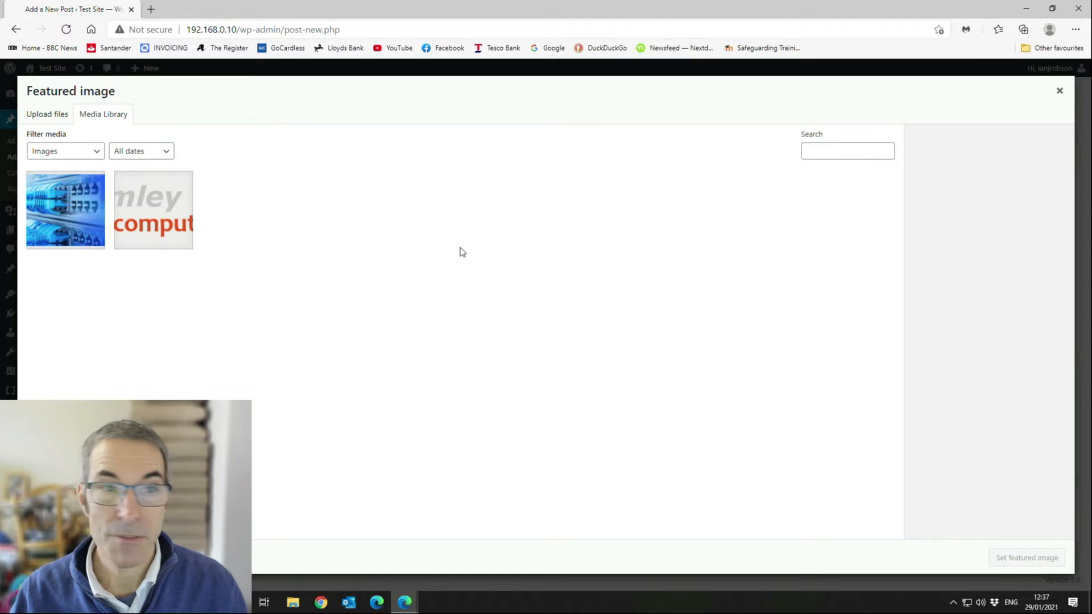
click(81, 199)
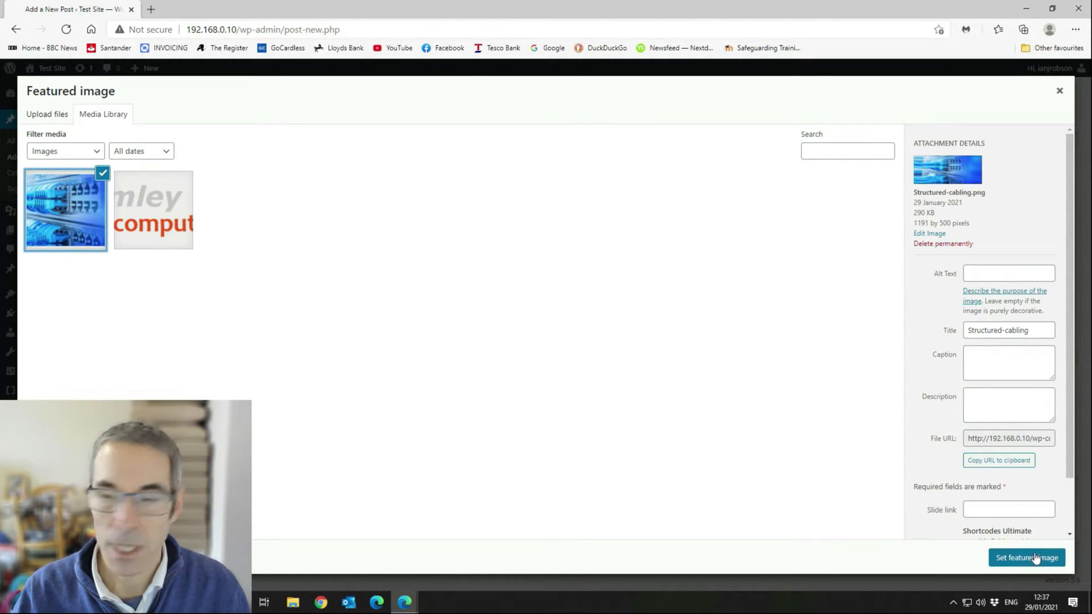
click(979, 275)
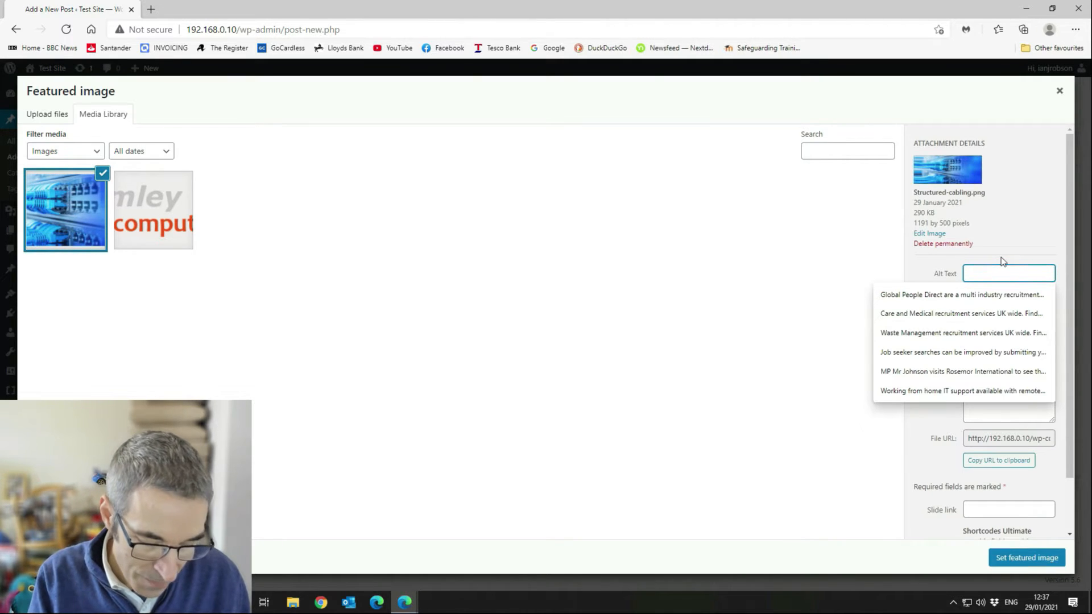
text(This is a )
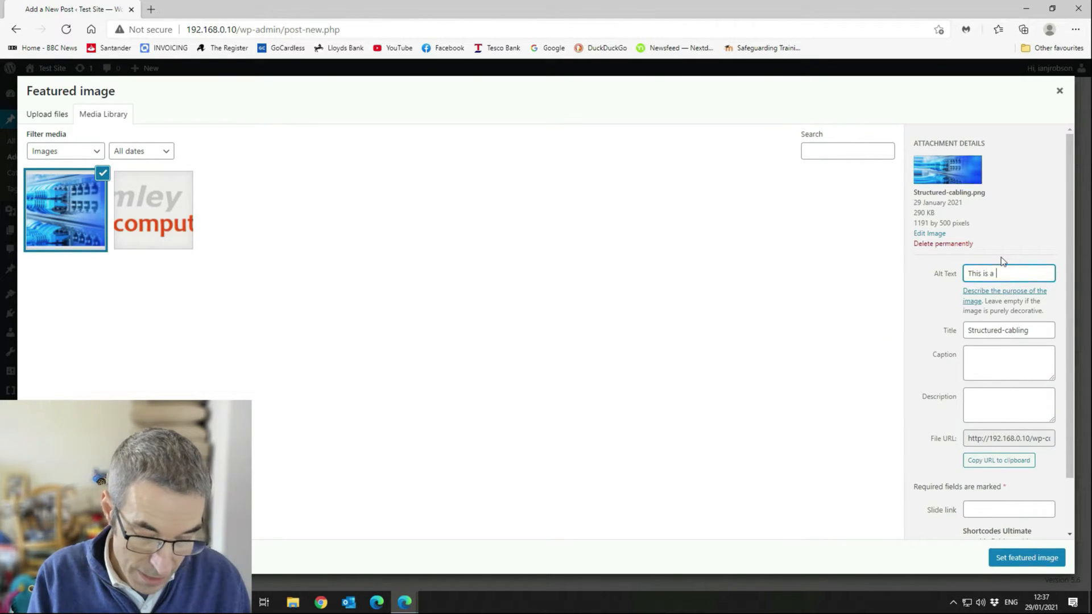
text(test post)
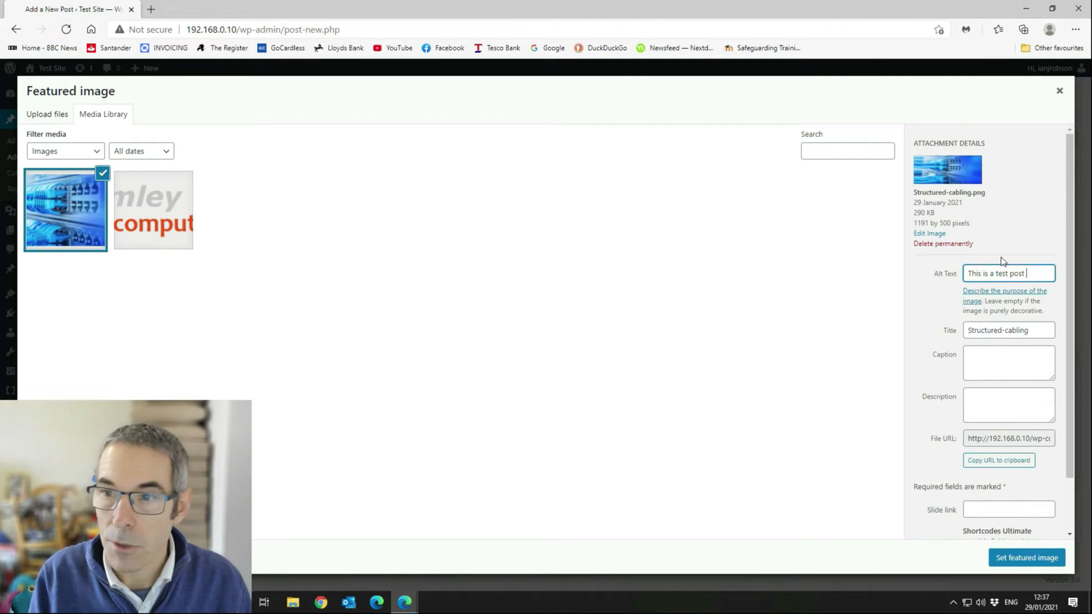
text( and)
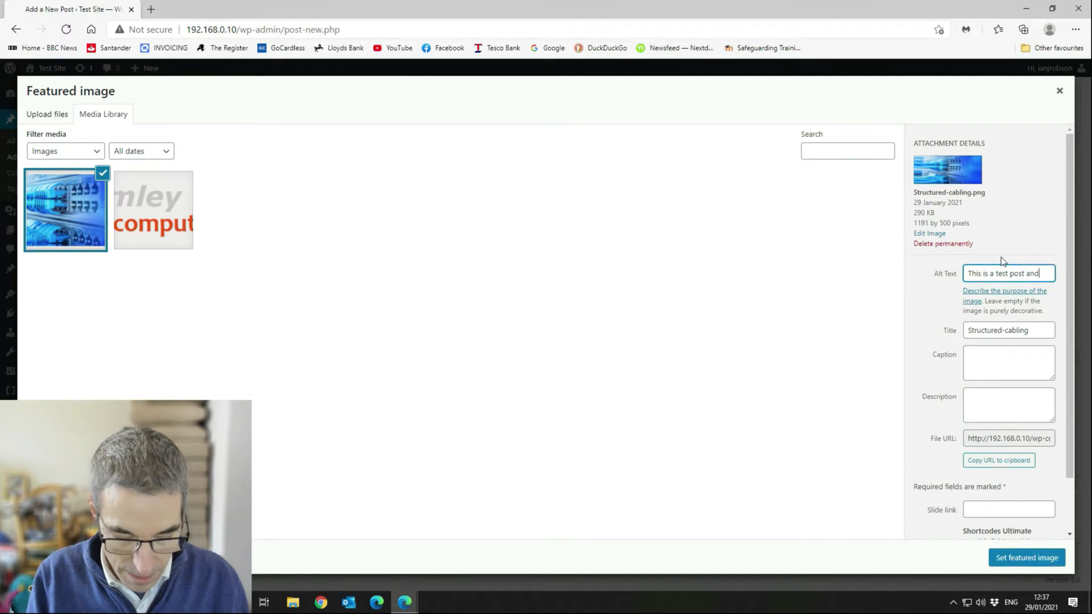
text( will b)
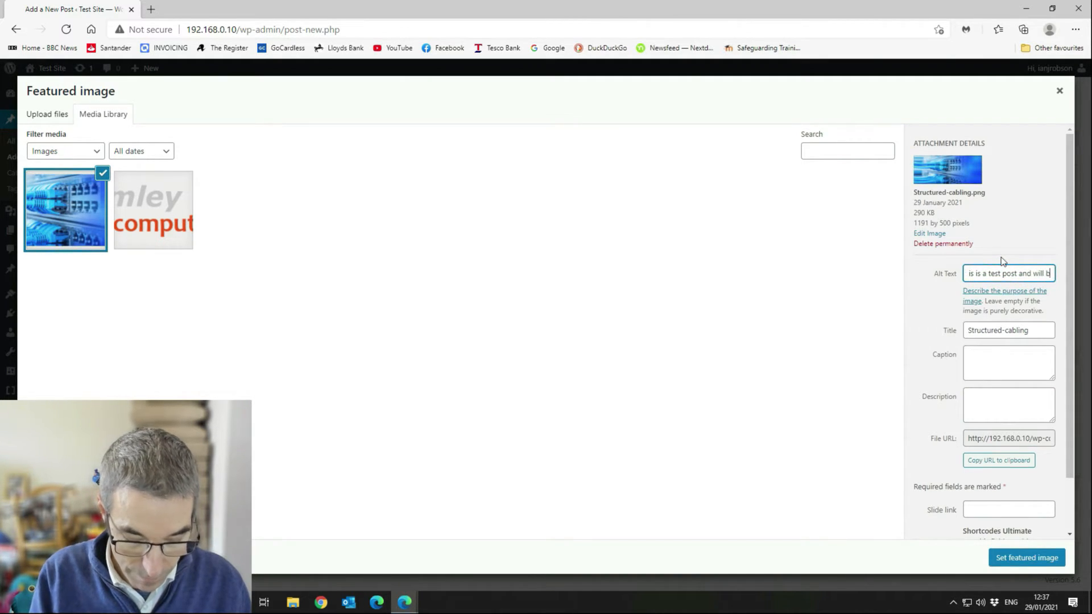
text(e picked u)
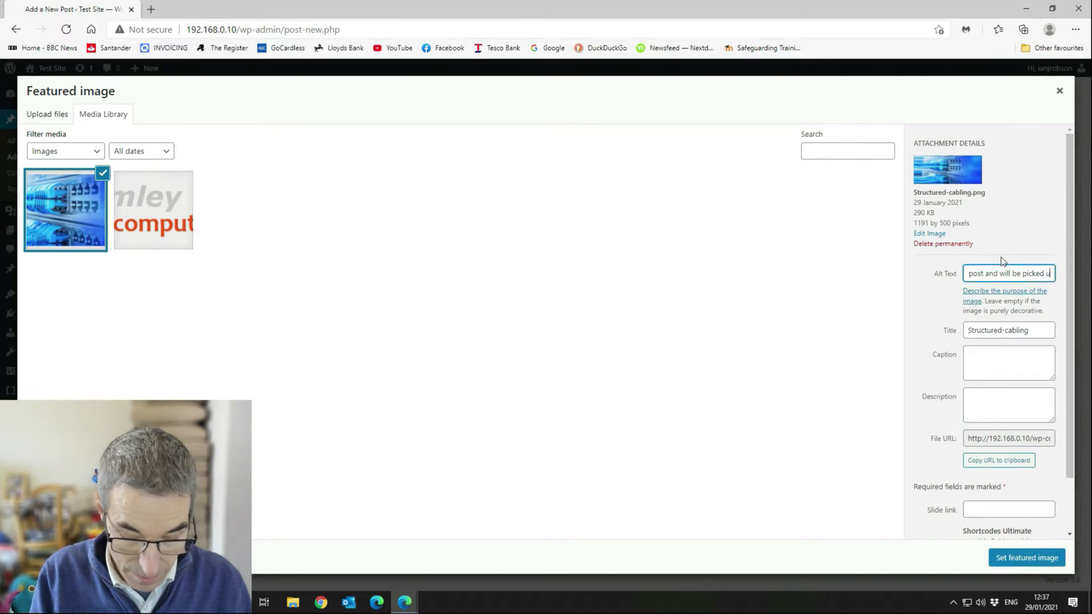
text(p by the sera)
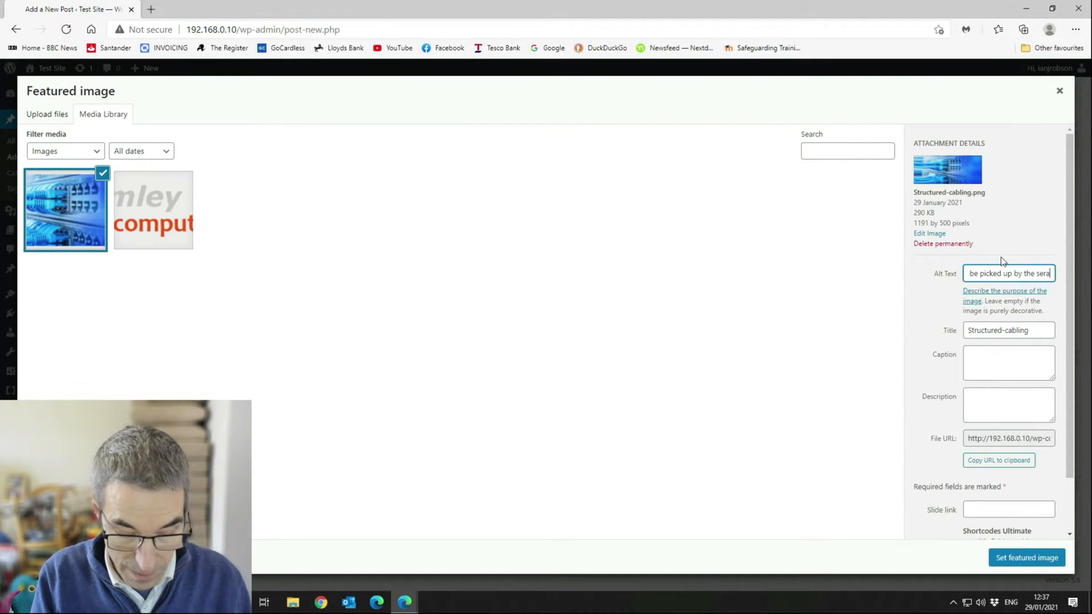
key(BackSpace)
key(BackSpace)
text(ar)
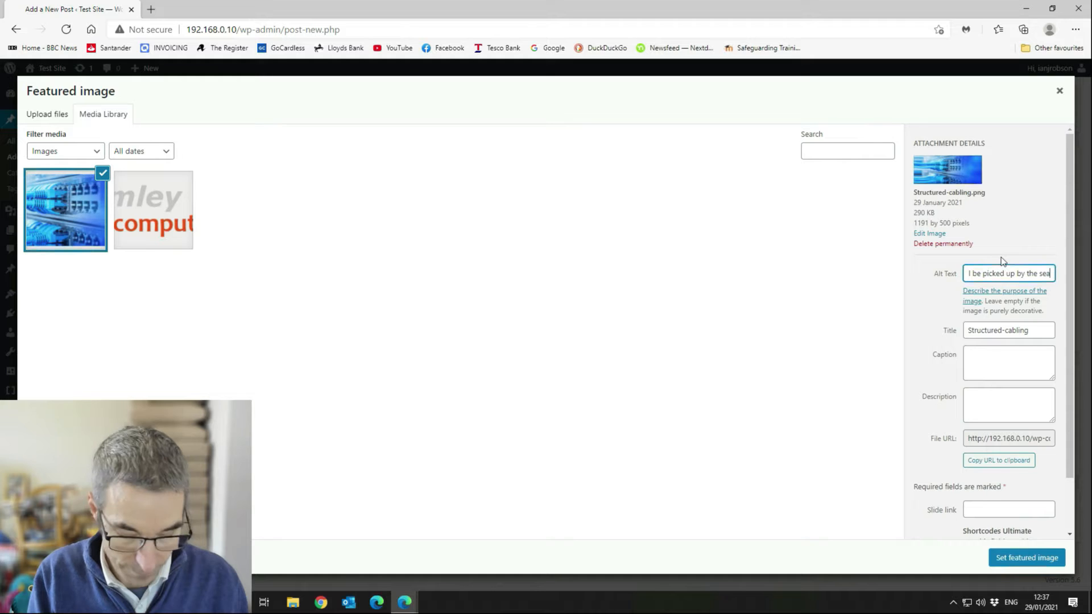
text(ch engines)
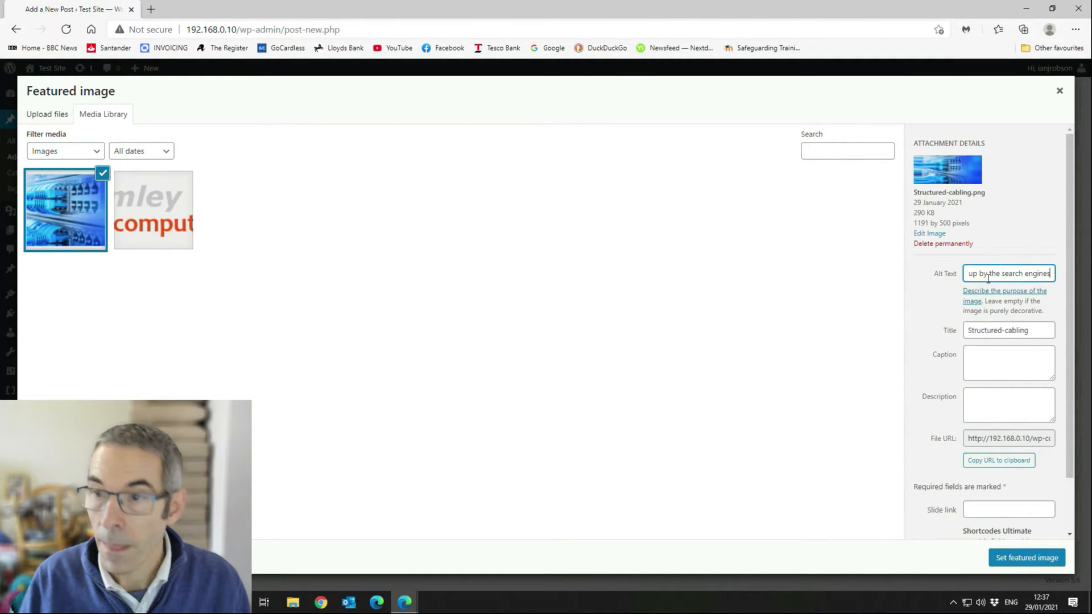
click(1003, 336)
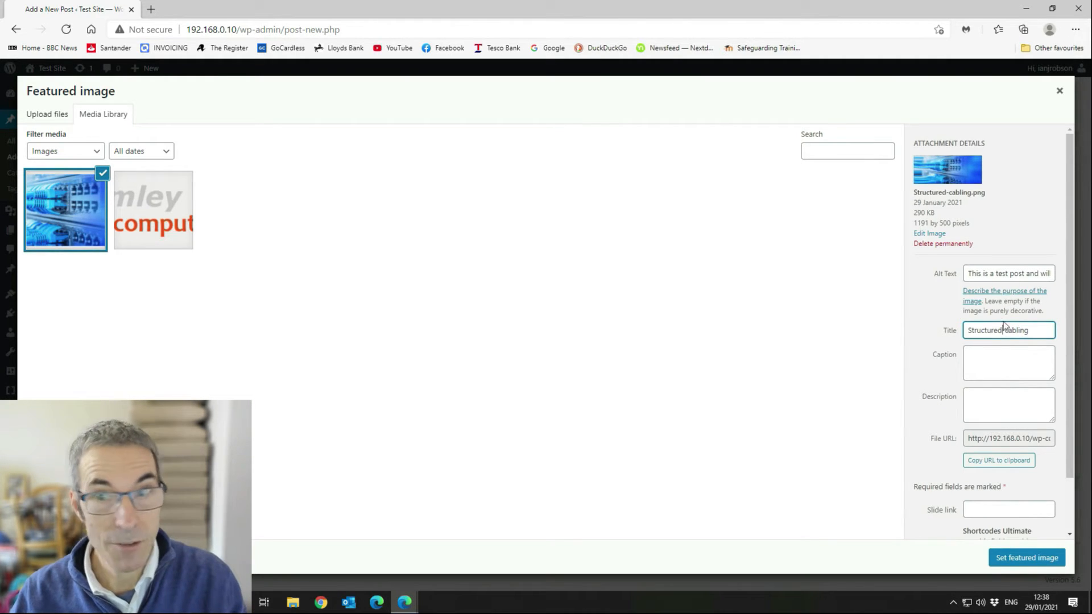
Confirm Structured-cabling.png as the post's featured image and scroll back to the editor top.
click(1021, 560)
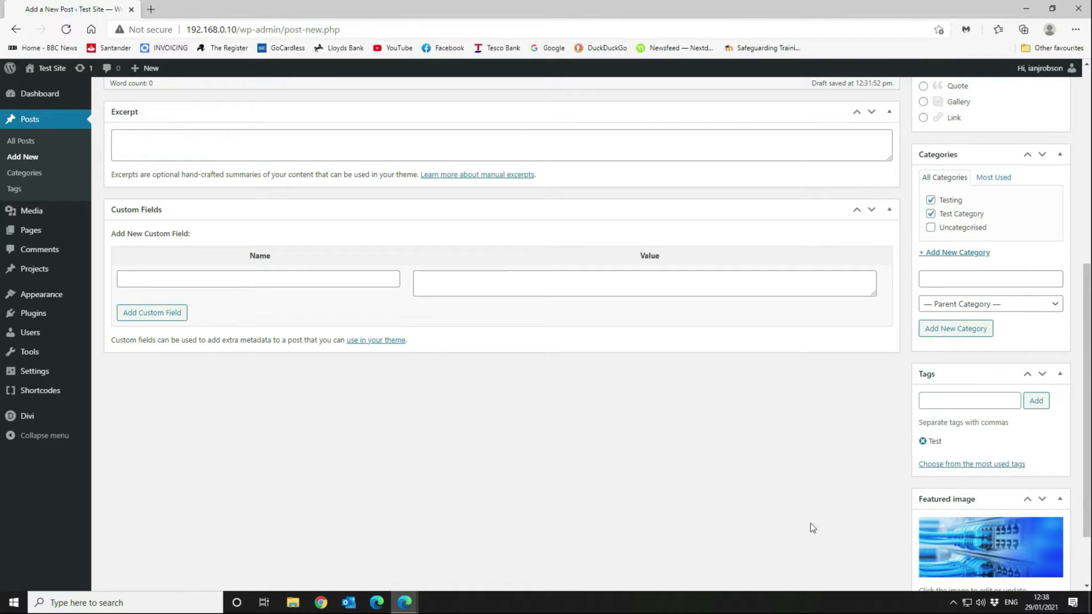
scroll(812, 528, down, 2)
scroll(691, 437, up, 8)
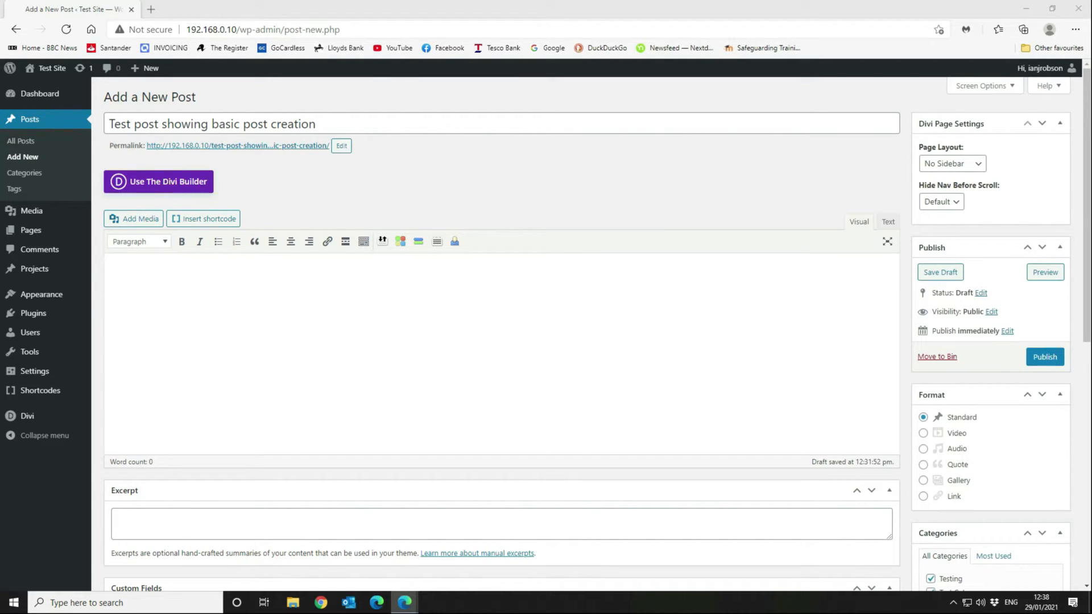
right_click(387, 275)
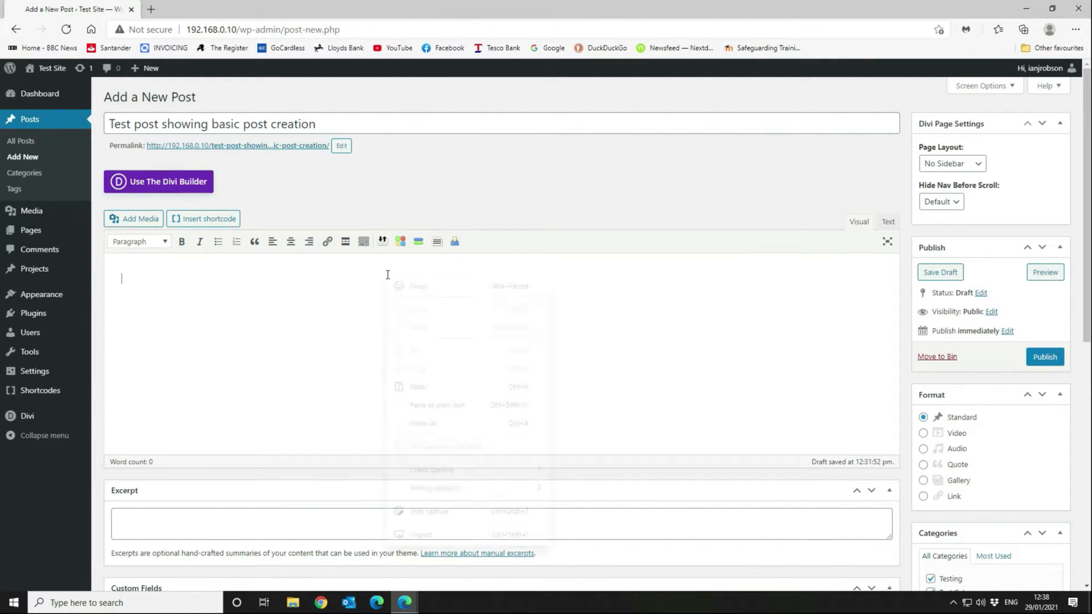
click(438, 389)
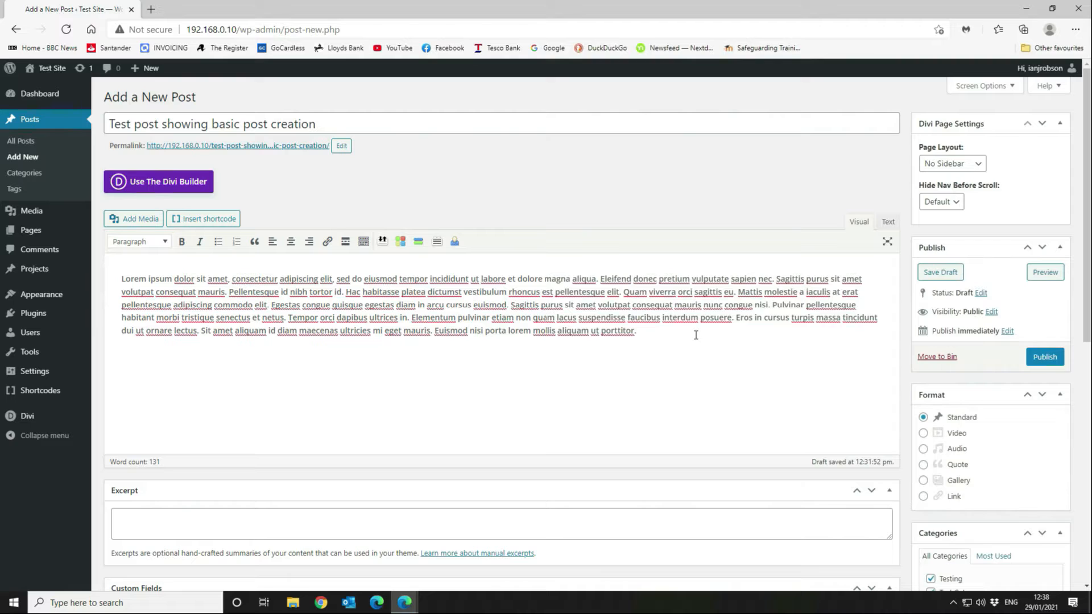
key(Return)
drag(342, 123, 105, 124)
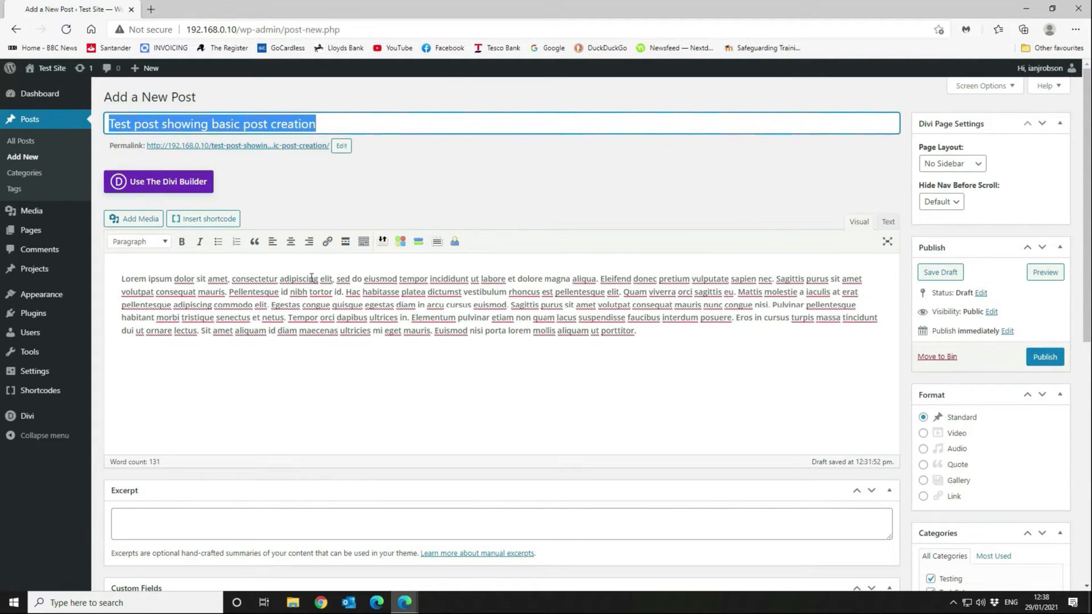
click(368, 268)
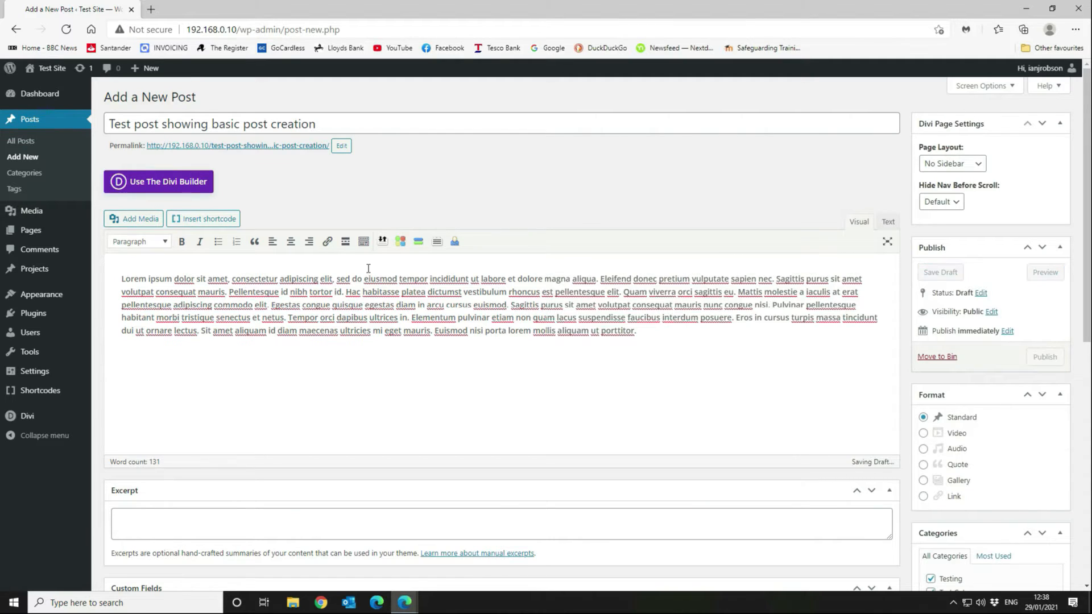
click(123, 279)
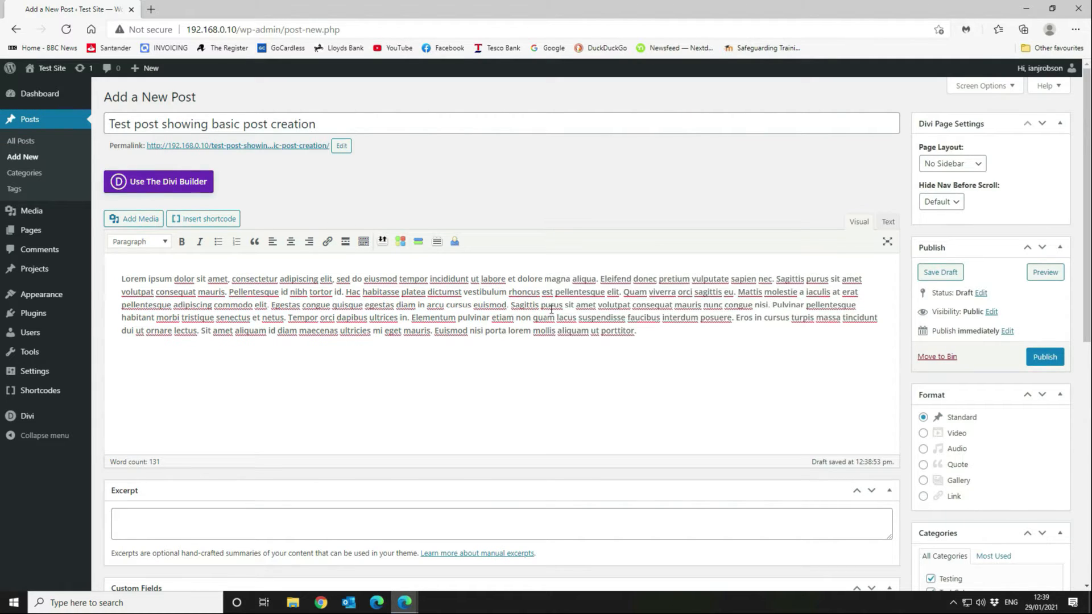
click(669, 330)
Insert the Structured-cabling image into the post body at Medium 300 × 126 size.
click(130, 216)
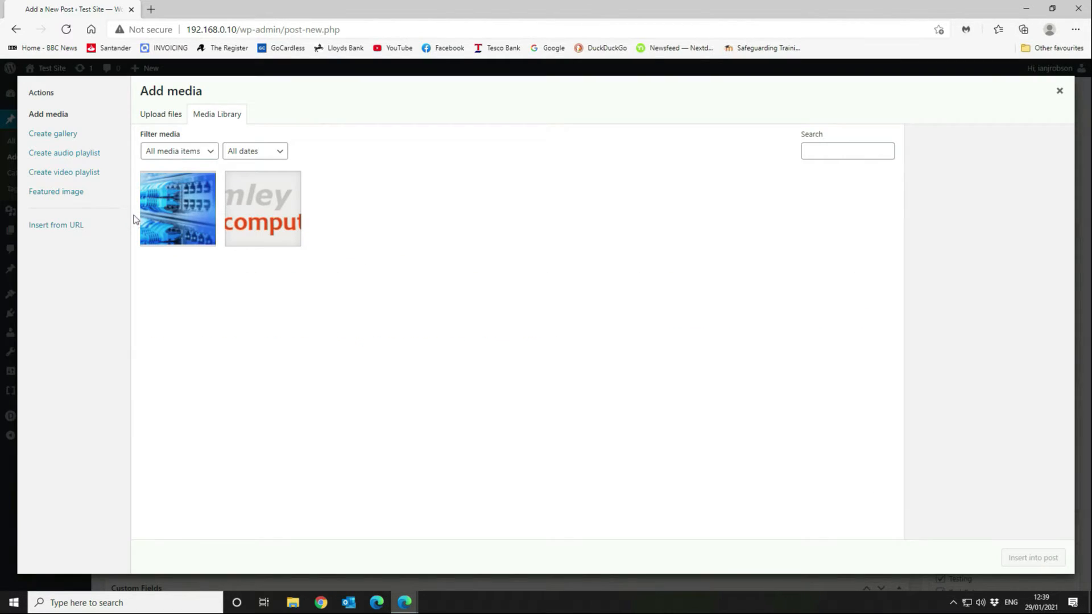
click(190, 203)
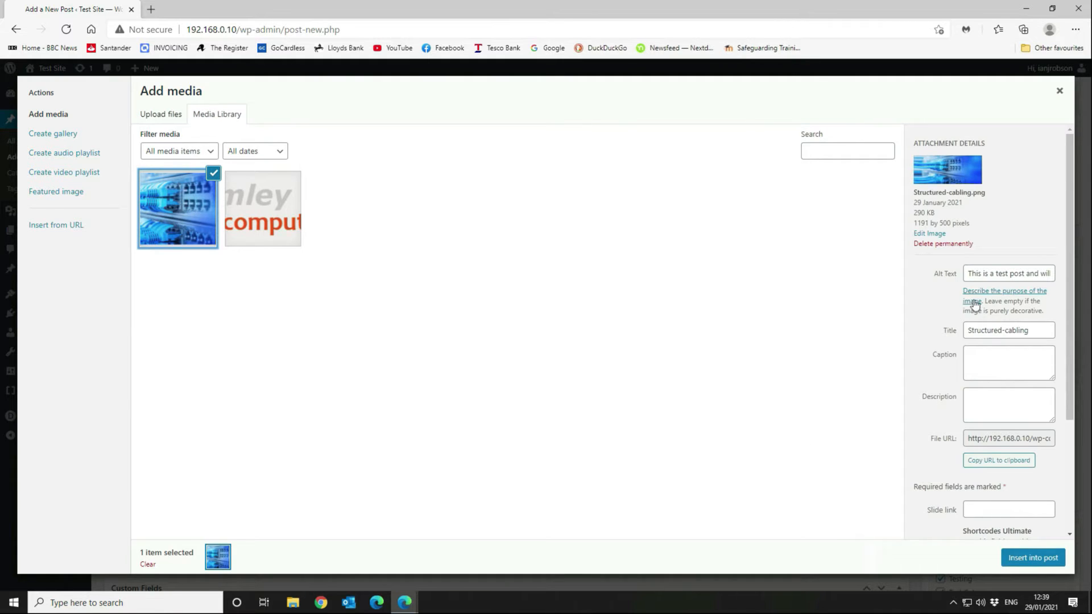
scroll(1008, 447, down, 2)
scroll(1008, 447, down, 2)
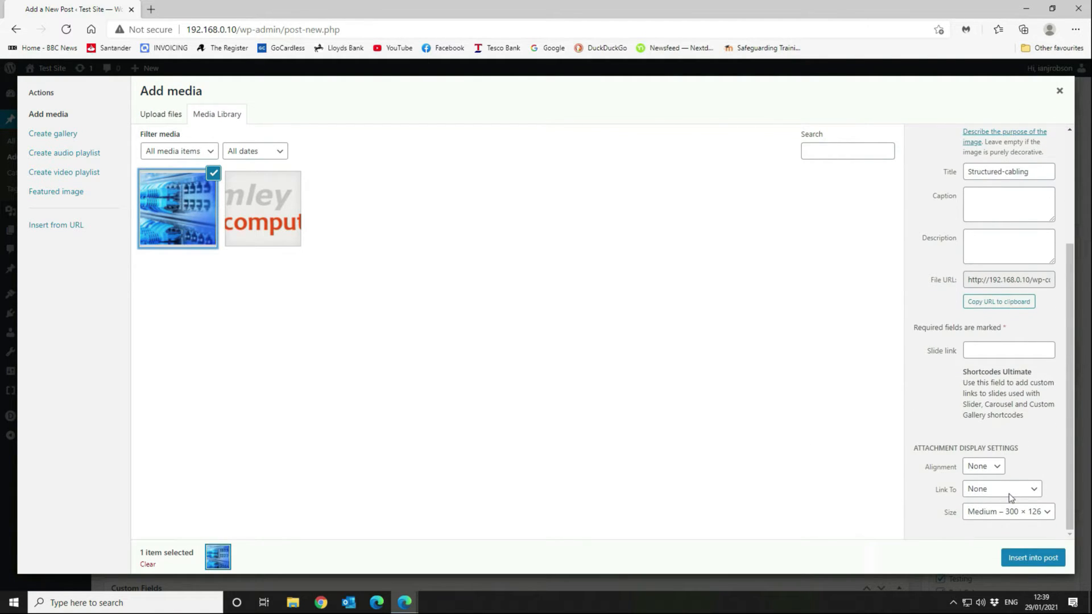
click(988, 518)
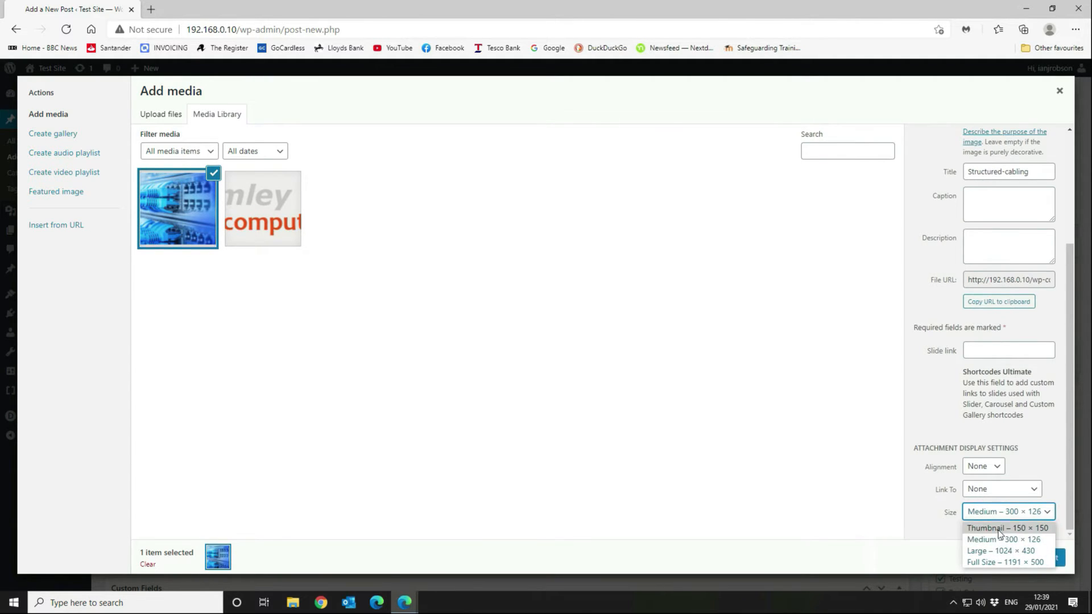
click(999, 540)
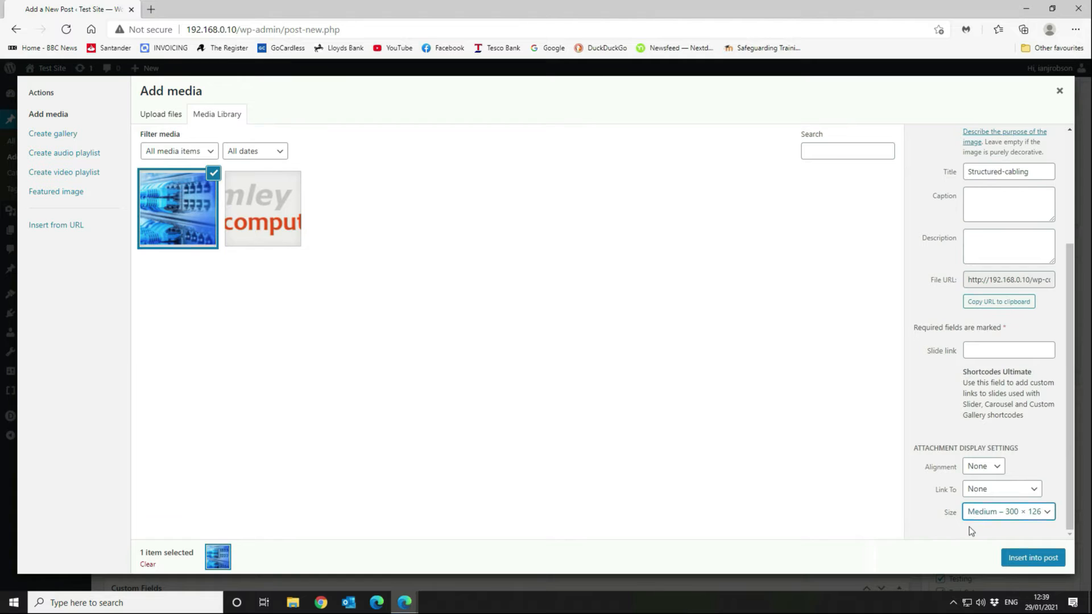
click(1033, 559)
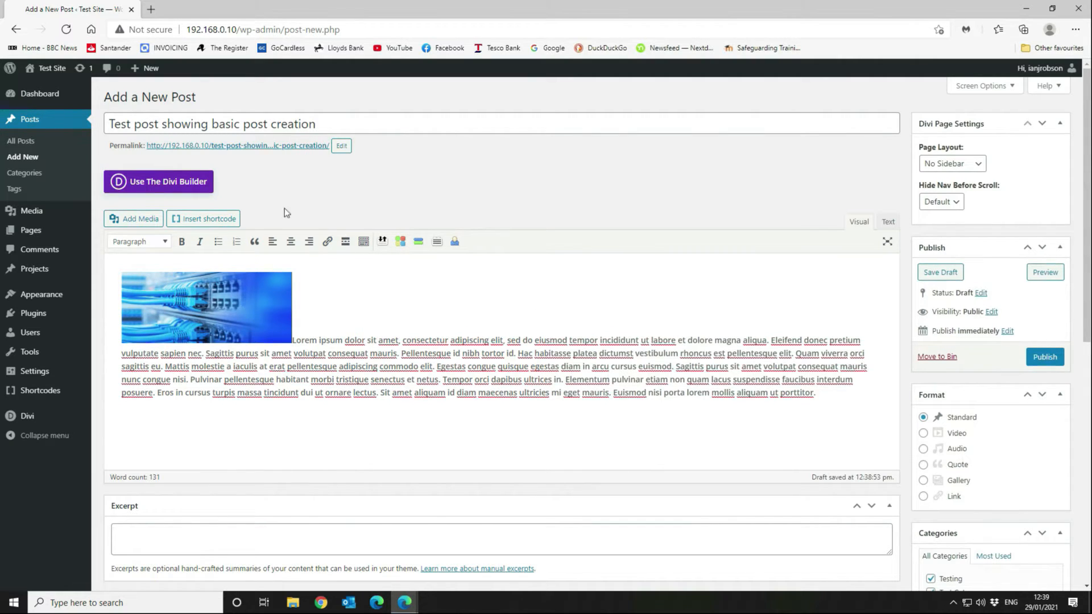
Right-align the cabling image so the Lorem ipsum text wraps beside it.
click(218, 292)
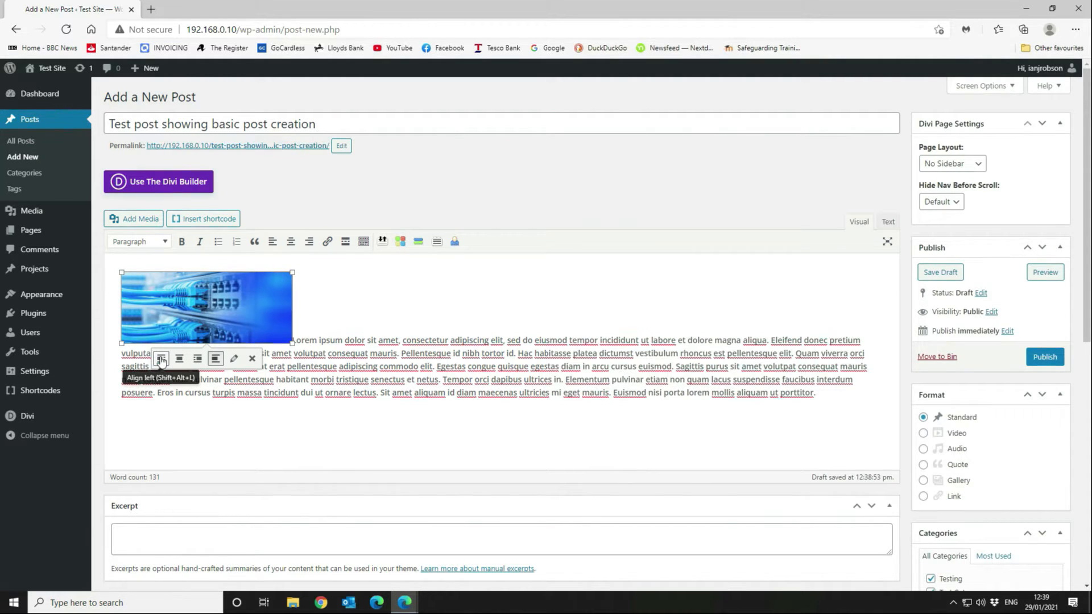
click(198, 359)
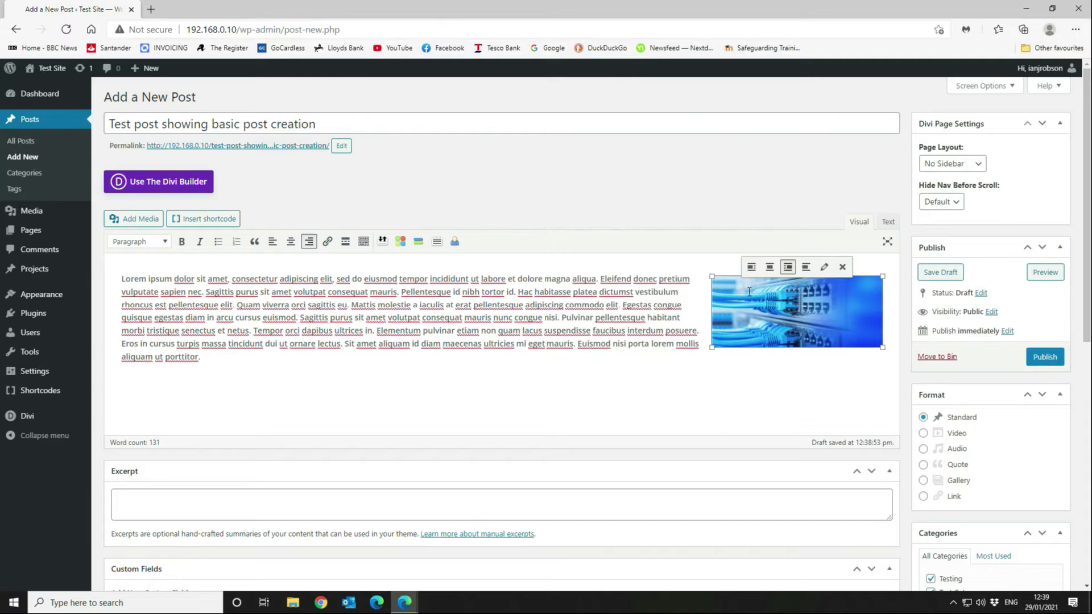
click(122, 279)
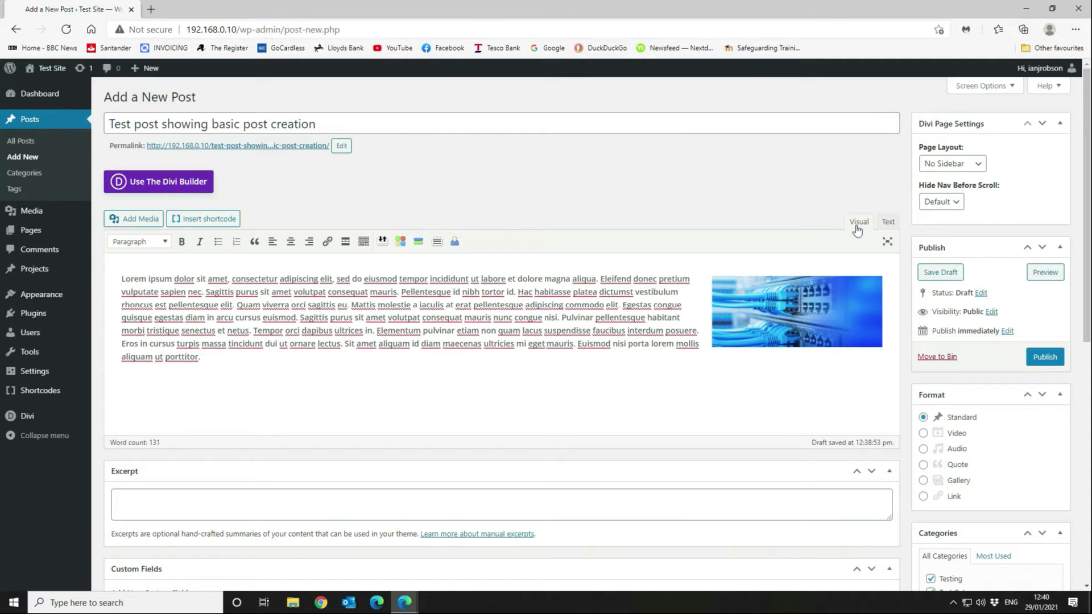
Move the cabling image up beside the paragraph's first lines, using the Text view and dragging in Visual.
click(889, 222)
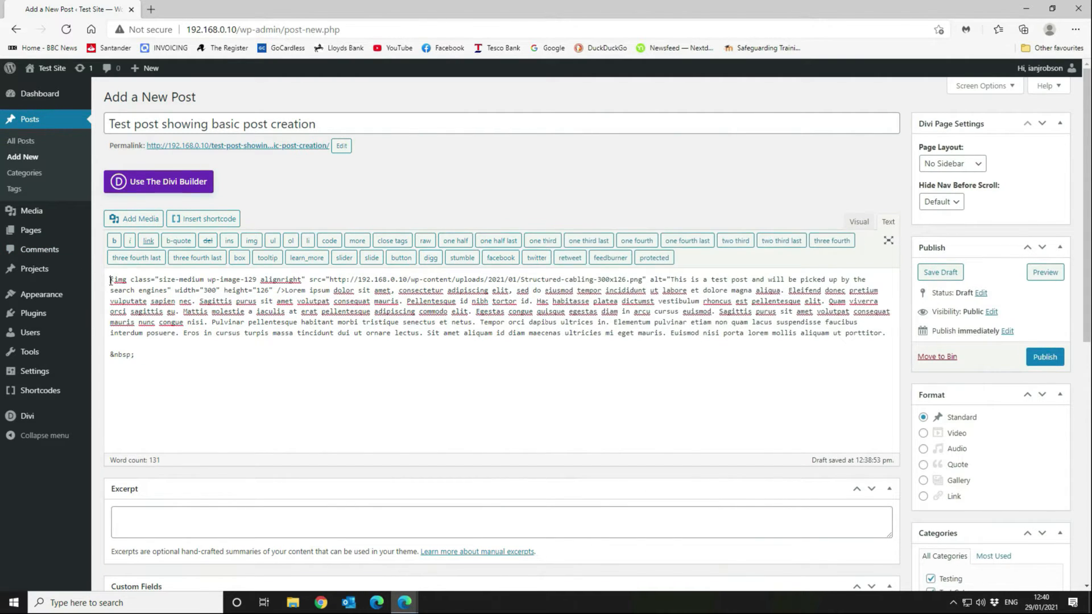
drag(111, 280, 285, 290)
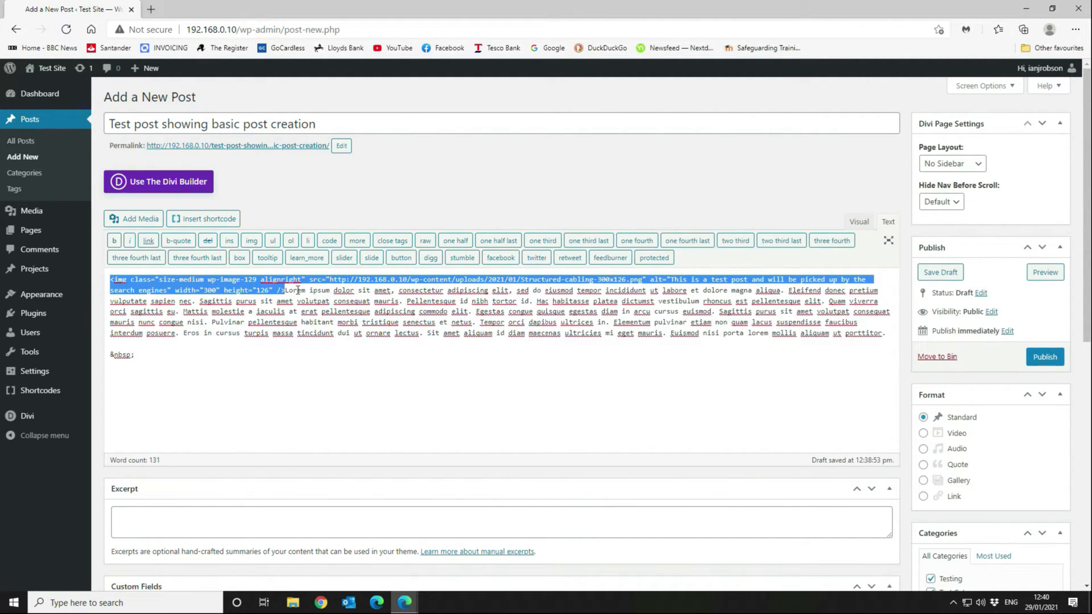
key(Delete)
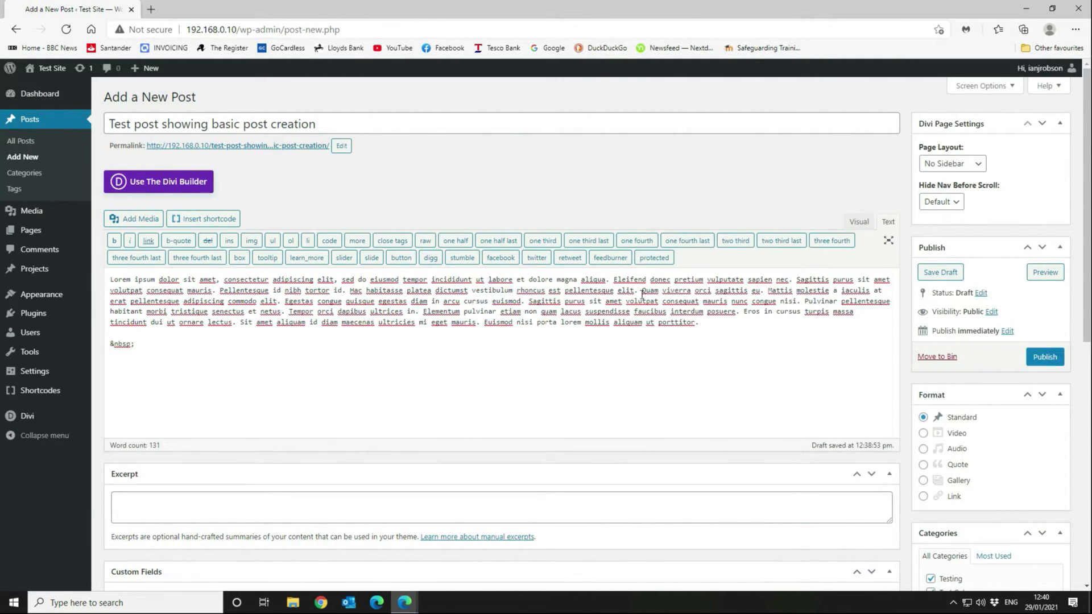
click(806, 302)
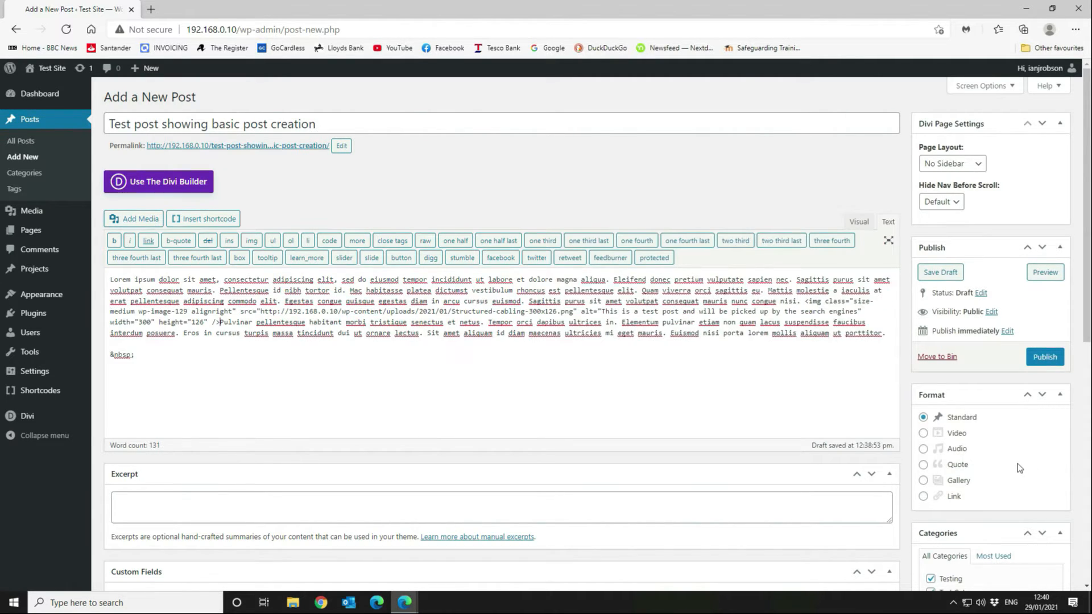
click(859, 221)
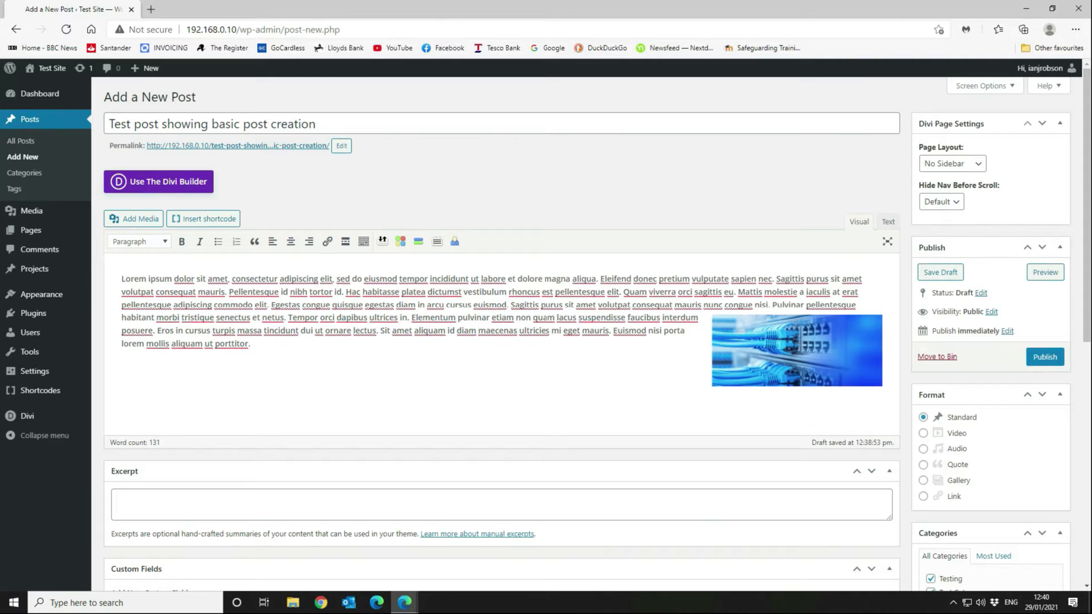
drag(794, 344, 847, 279)
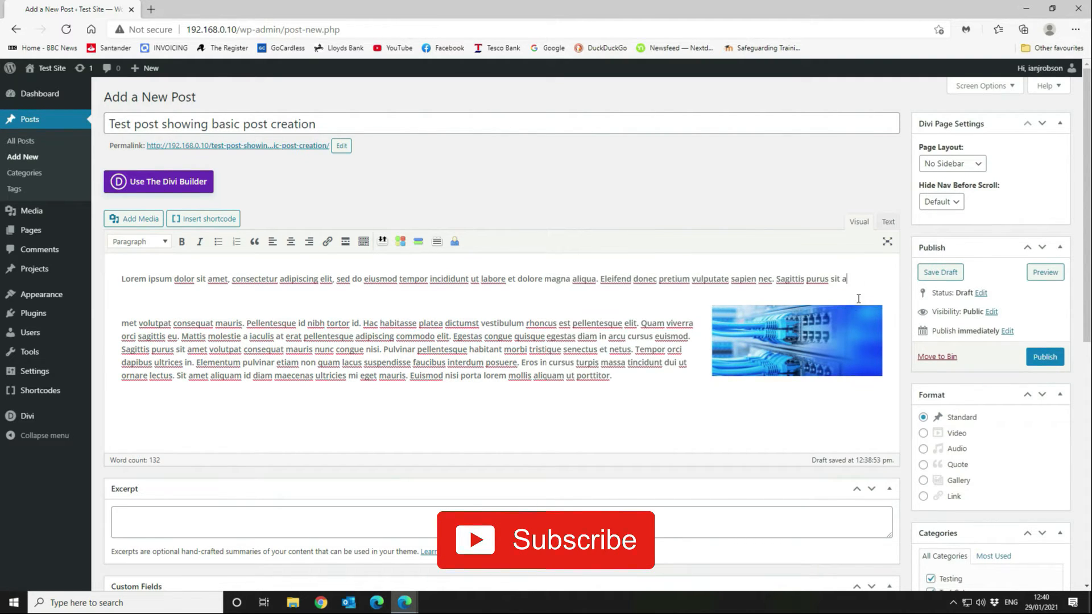
Remove the stray blank lines around the image tag so it sits within one paragraph.
click(890, 224)
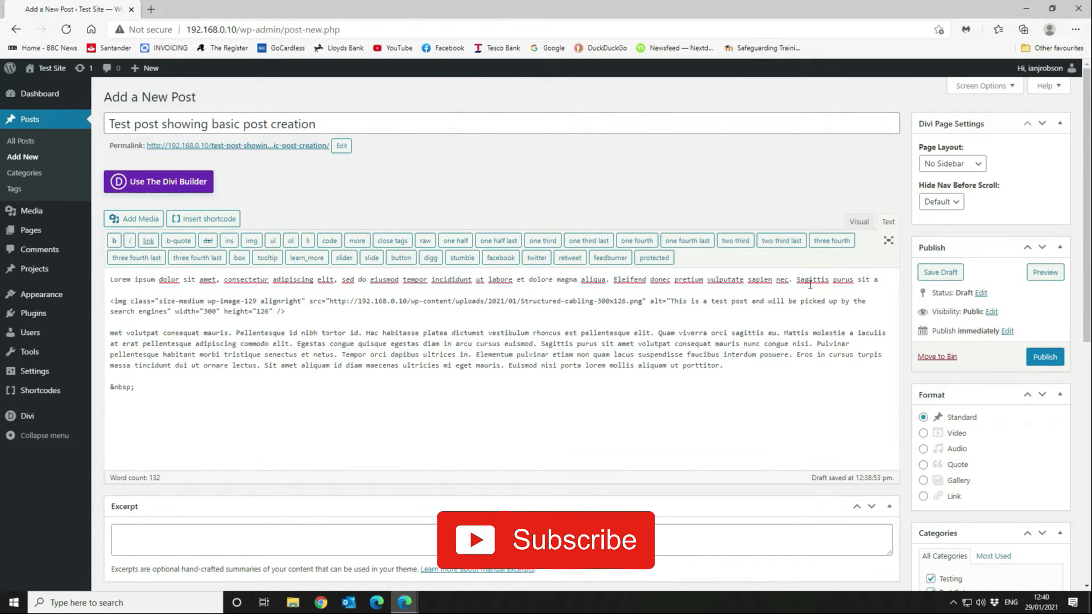
click(168, 291)
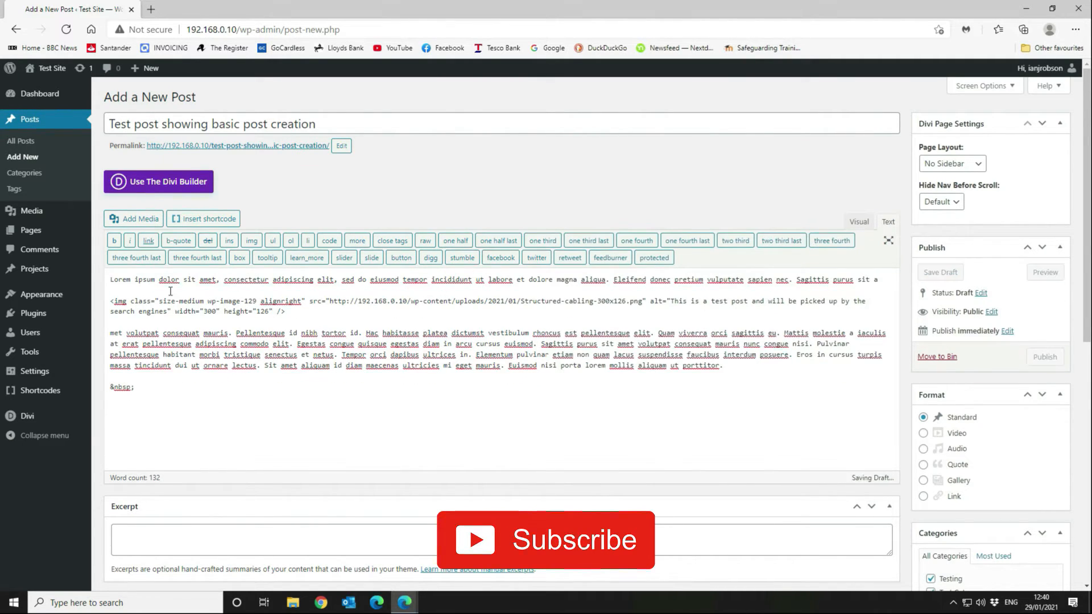
key(BackSpace)
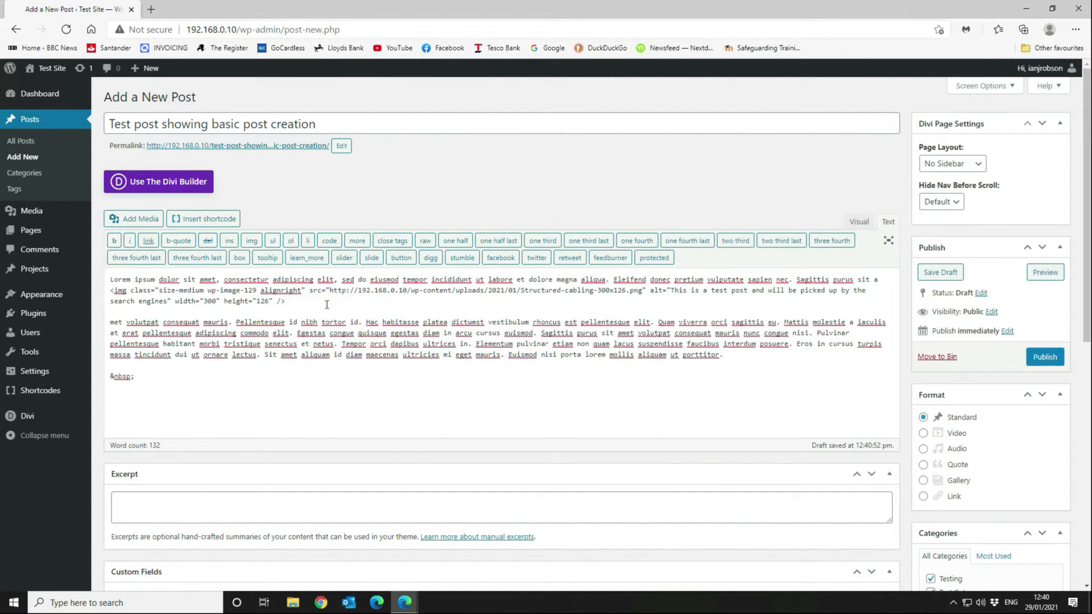
key(Delete)
key(BackSpace)
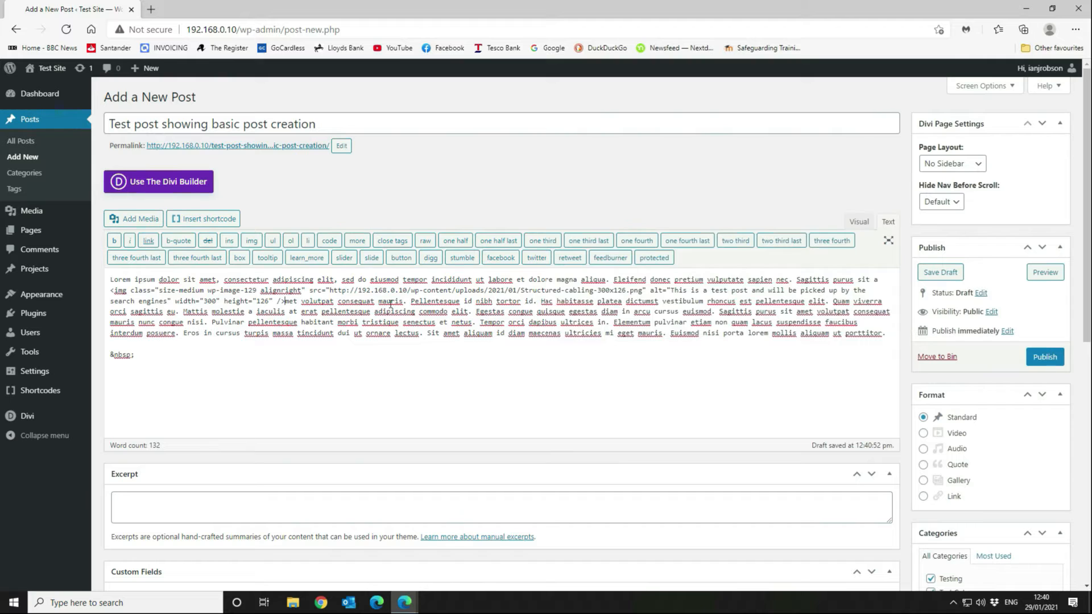
click(856, 224)
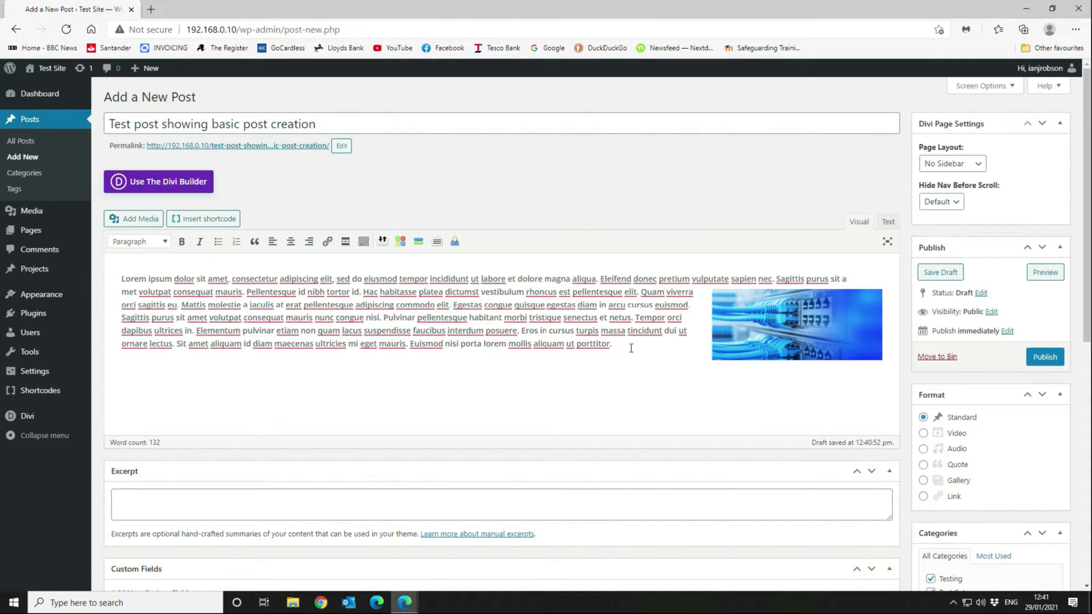
Add the line 'Heading 2 to brakup the text' below the paragraph as a Heading 2.
click(655, 361)
key(Return)
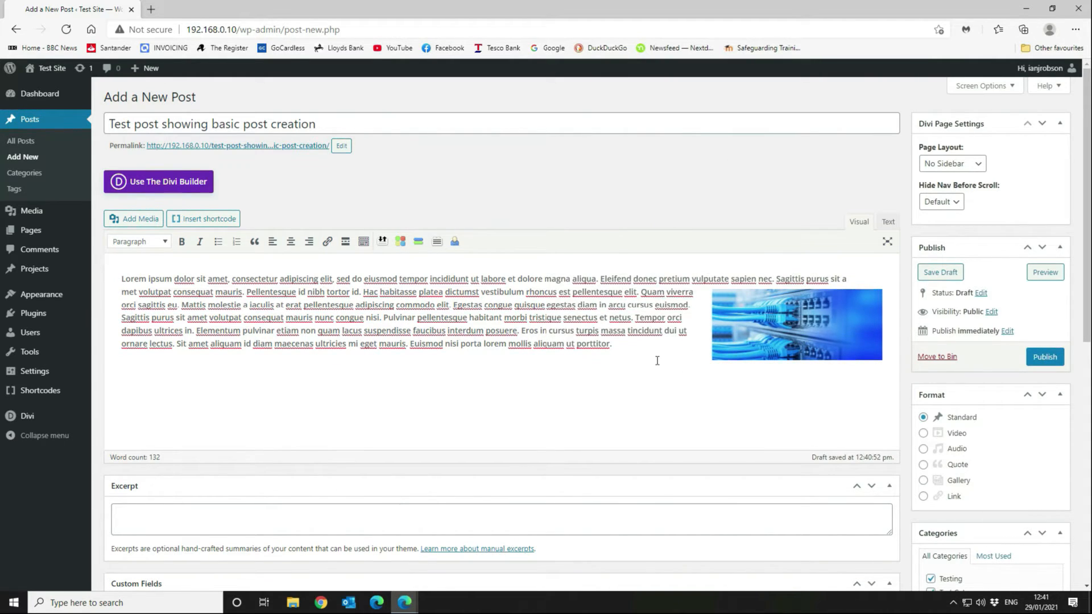
text(Heading 2 to brakup the tes)
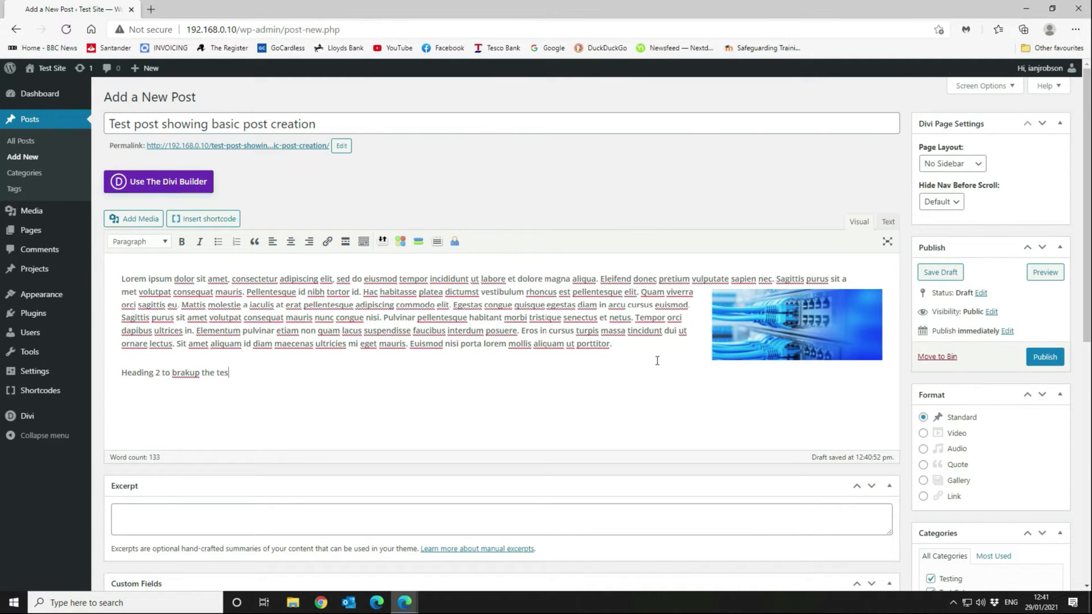
key(BackSpace)
text(xt)
key(shift+Home)
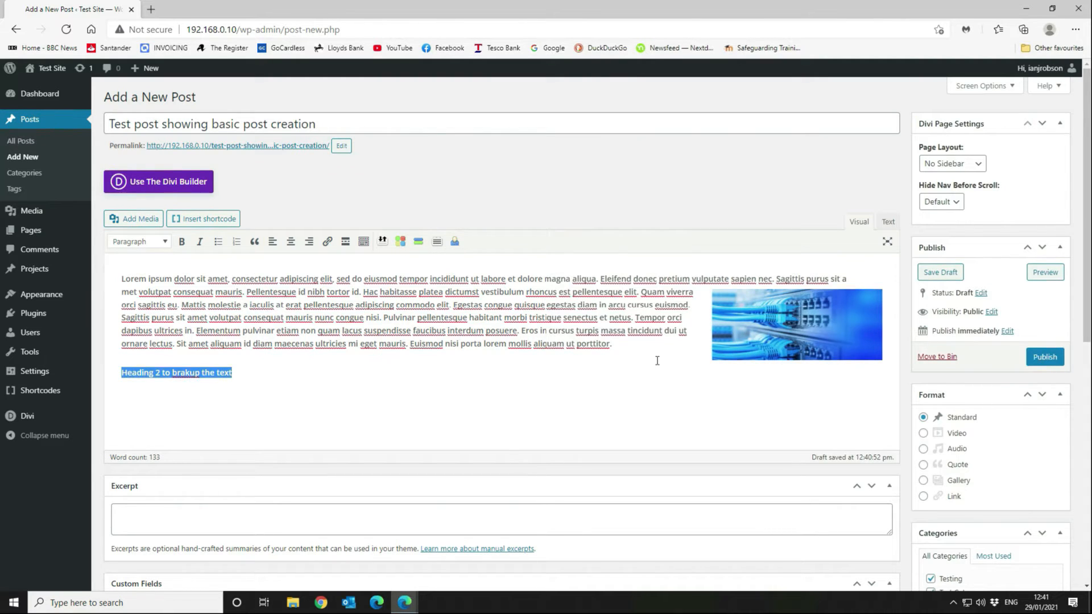
click(146, 248)
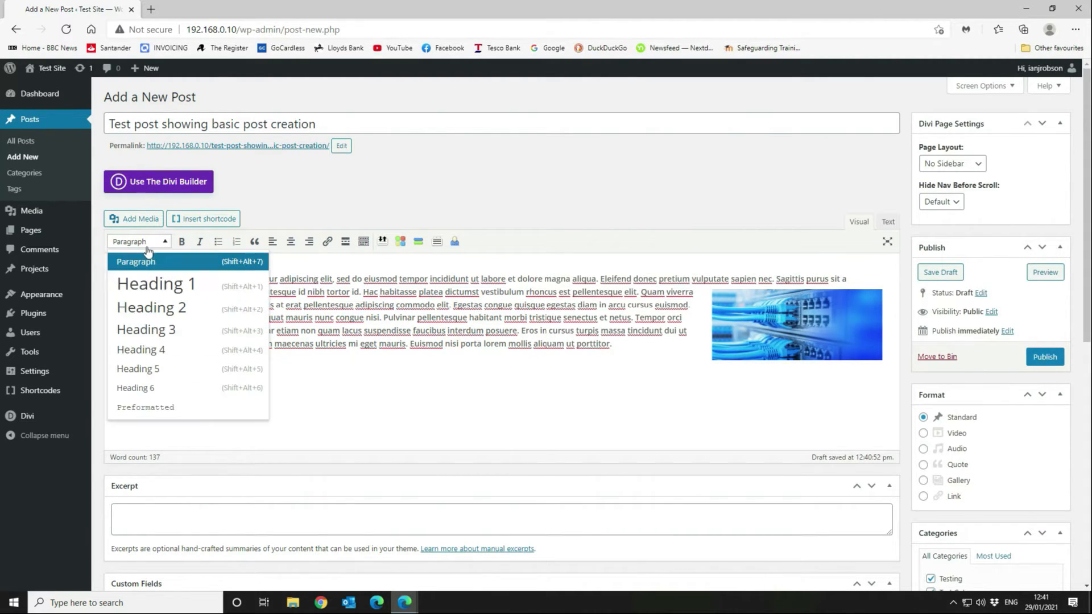
click(156, 315)
Centre the heading and add a centred empty paragraph below it.
click(335, 379)
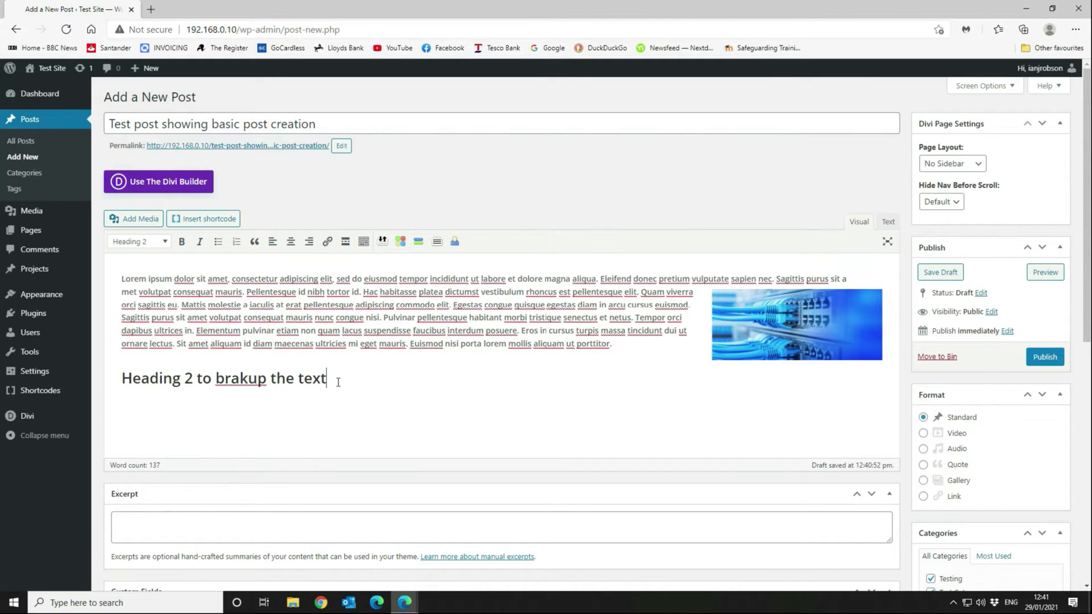
key(Return)
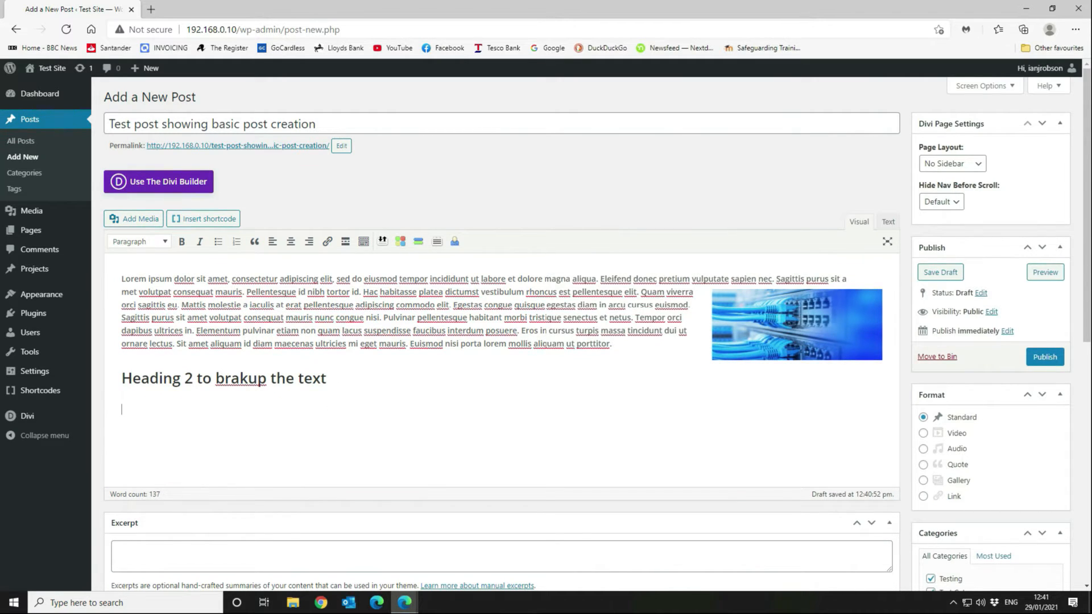
click(123, 377)
click(291, 241)
key(Return)
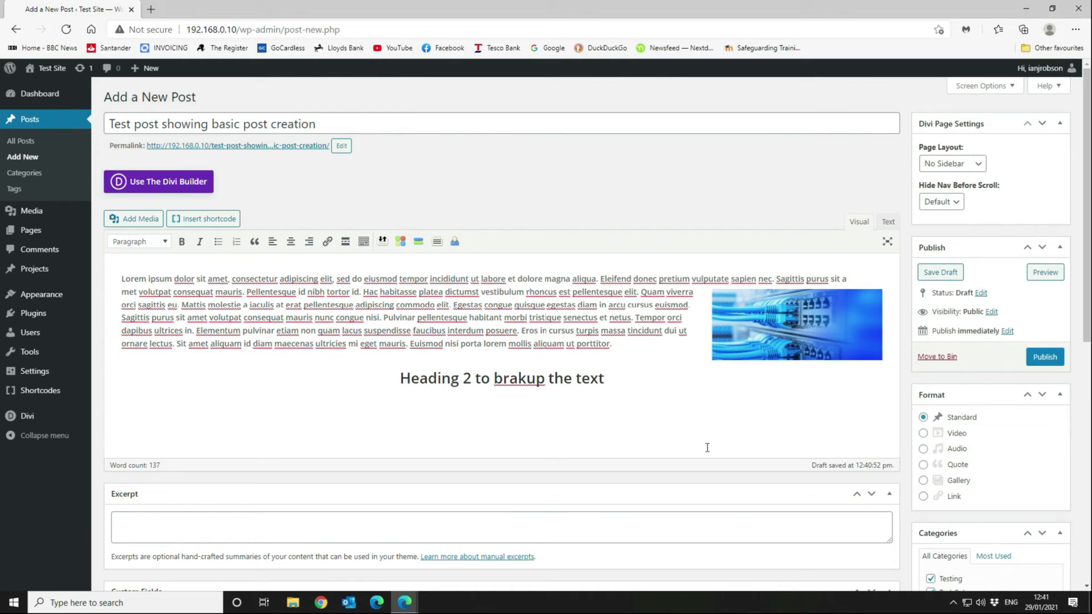
click(292, 242)
click(154, 9)
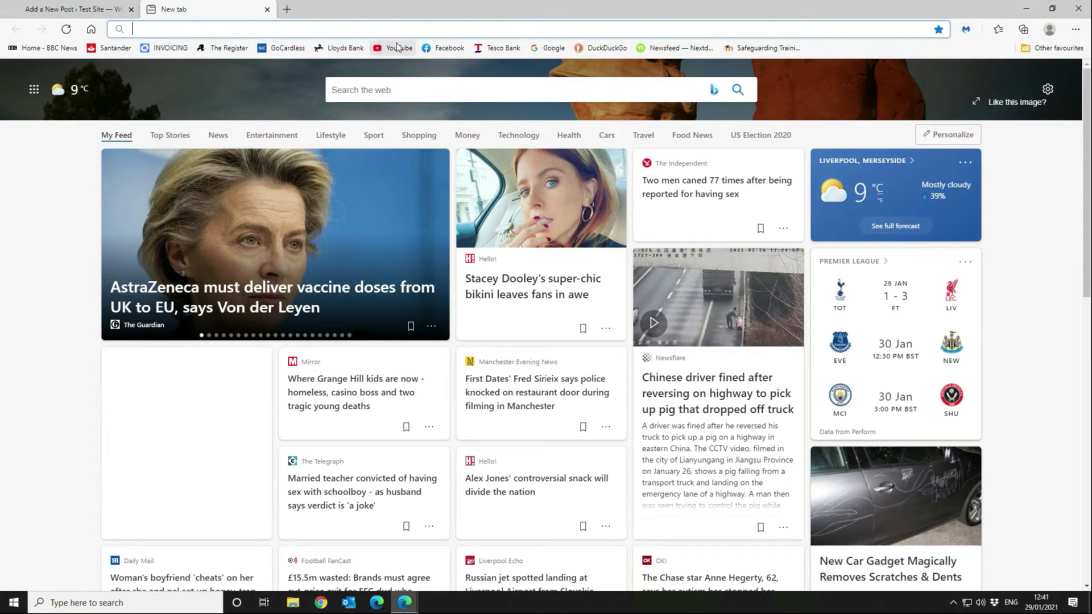
click(392, 48)
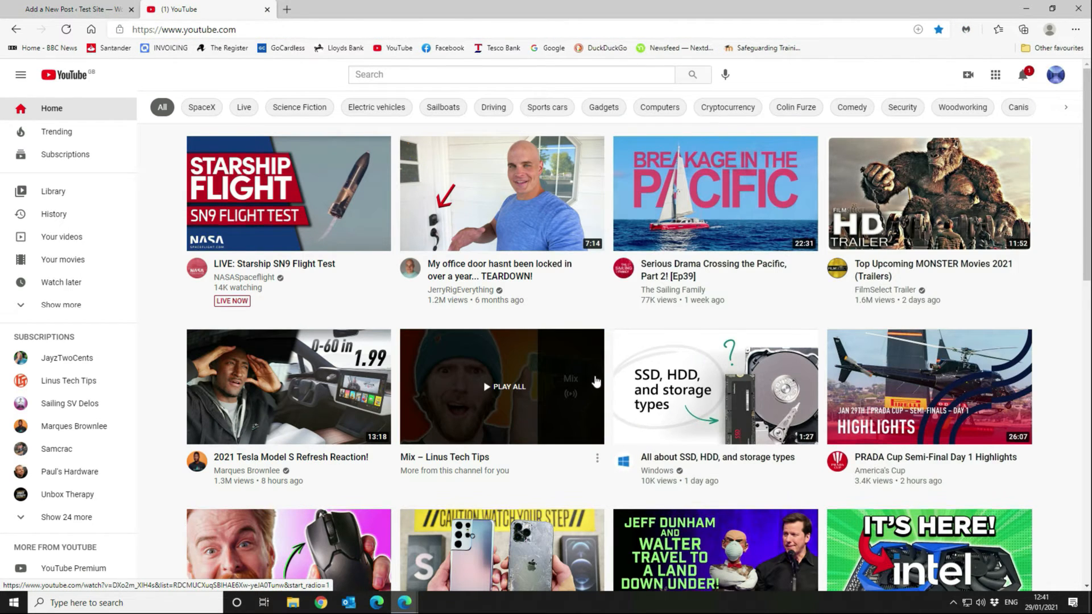
scroll(597, 381, down, 5)
scroll(596, 382, up, 5)
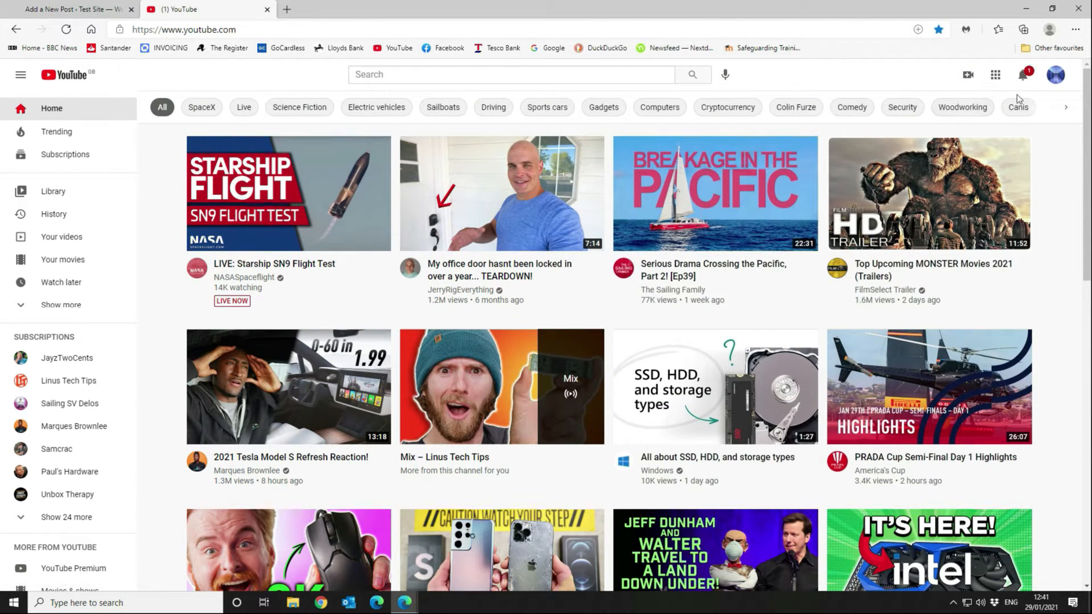
click(1053, 75)
click(989, 210)
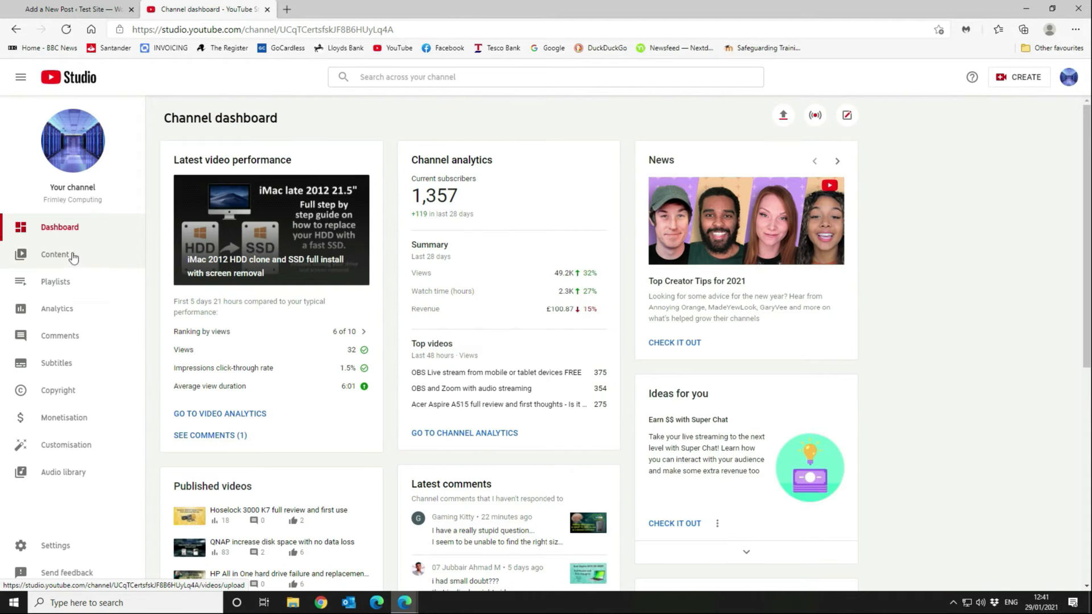
click(73, 254)
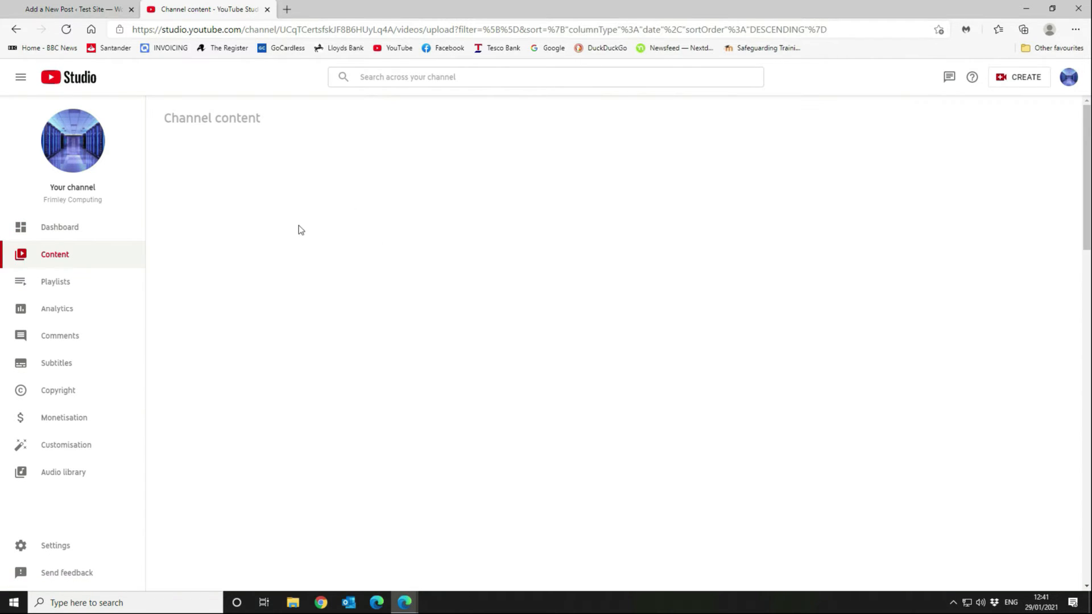
Copy the newest upload's shareable link, the iMac 2012 HDD clone video, and close Studio.
click(385, 240)
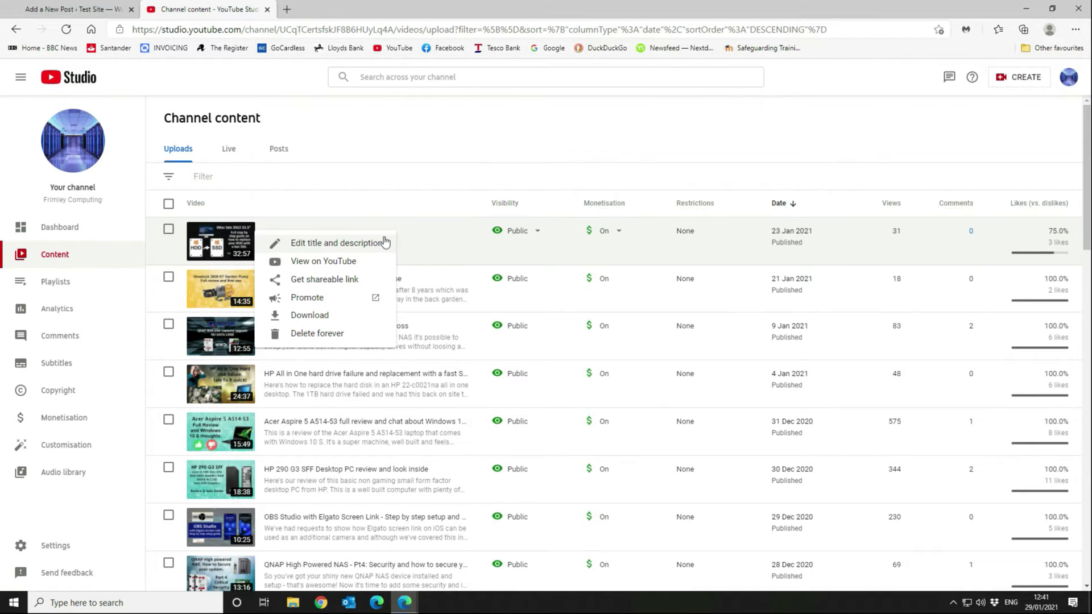
click(428, 229)
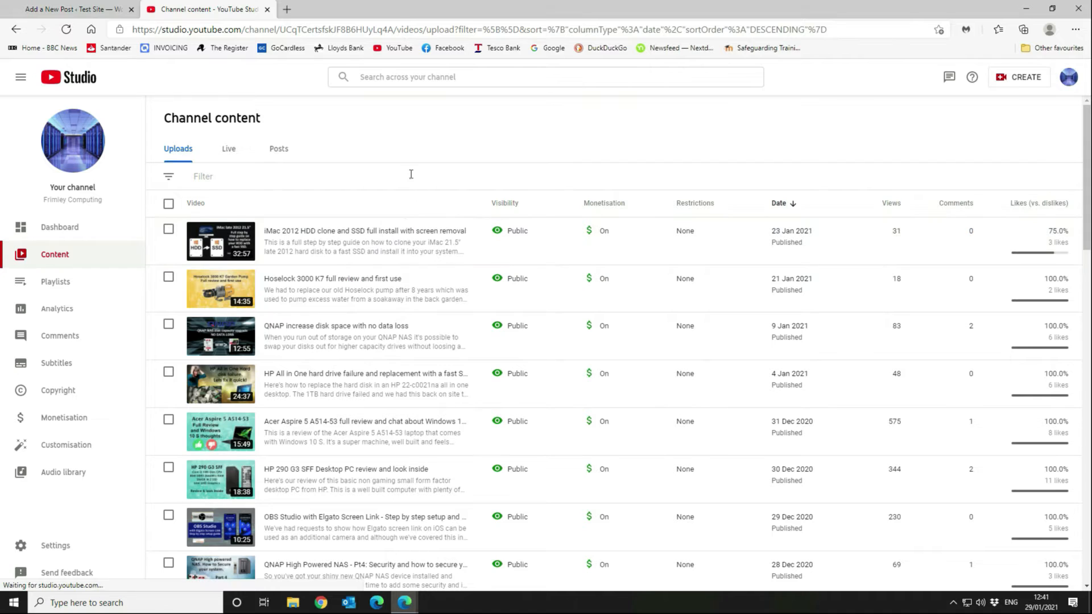
click(385, 240)
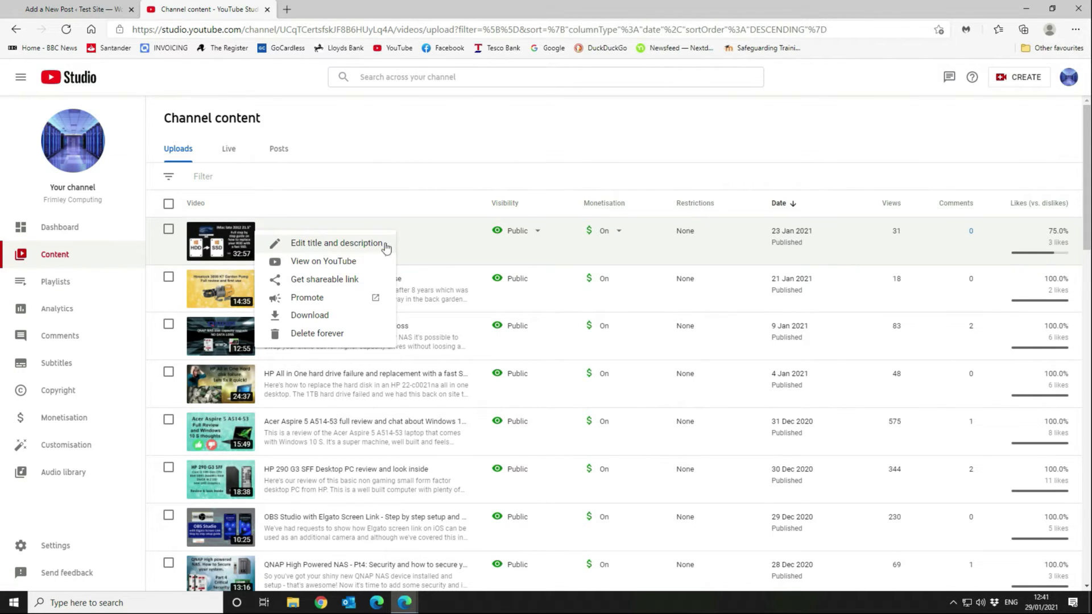
click(315, 280)
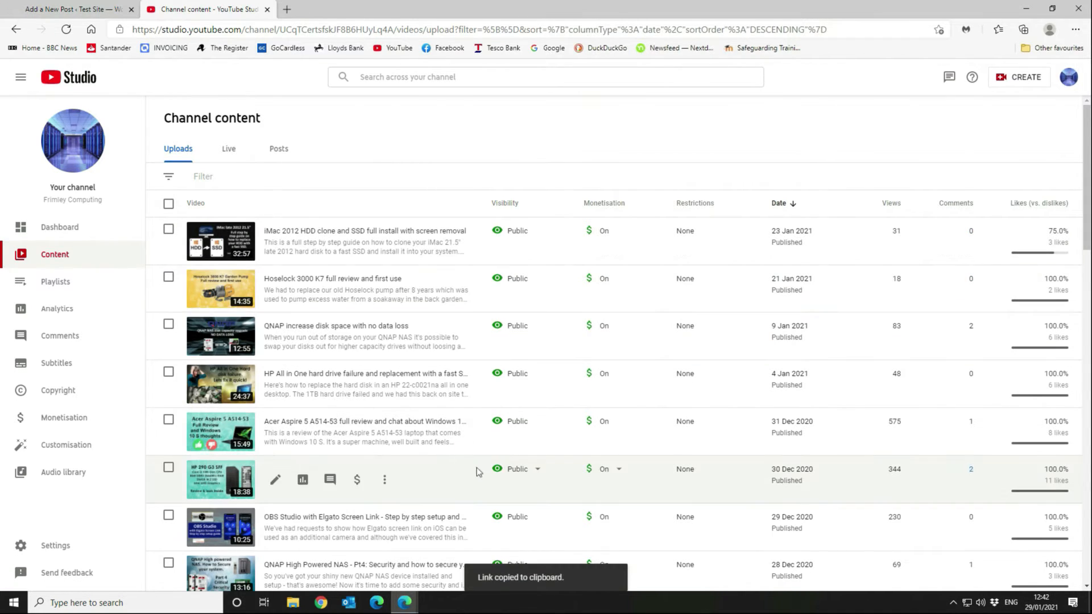
click(267, 9)
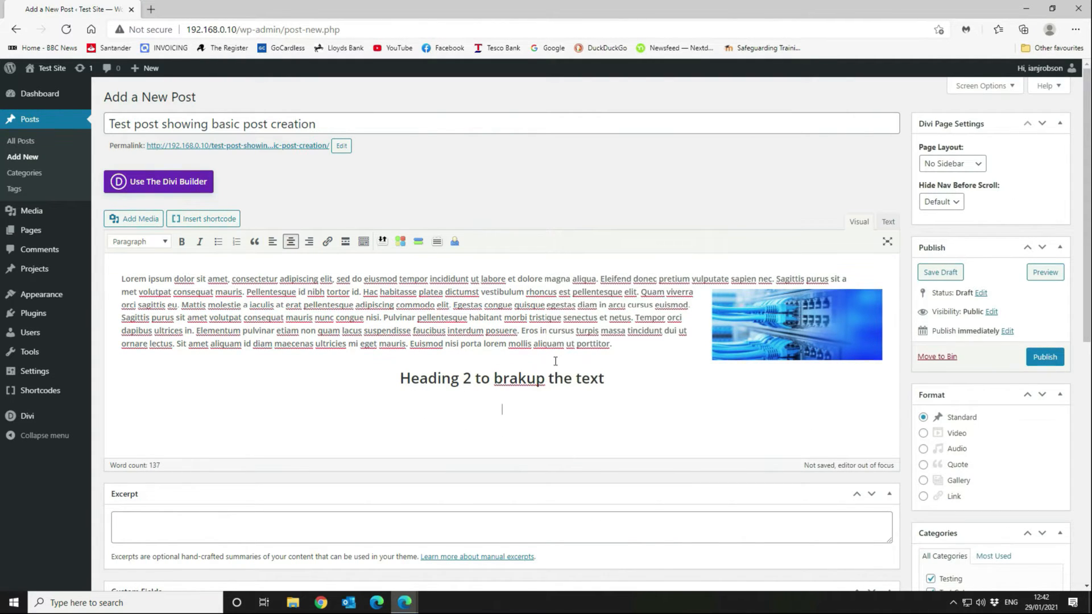
Correct the heading to 'breakup' and paste the copied link as the YouTube shortcode URL.
click(510, 377)
text(e)
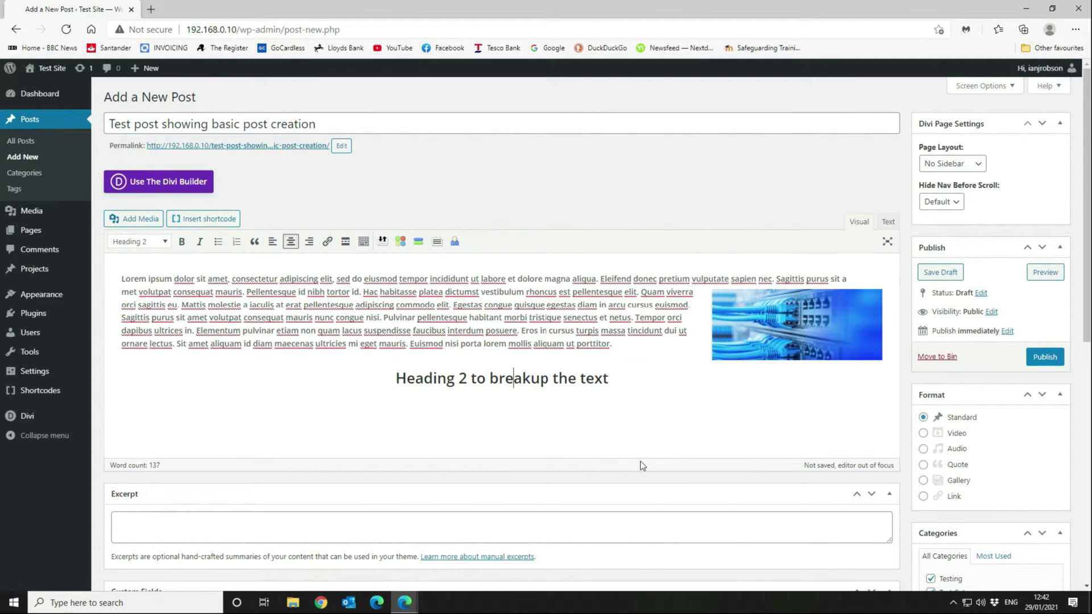
click(227, 220)
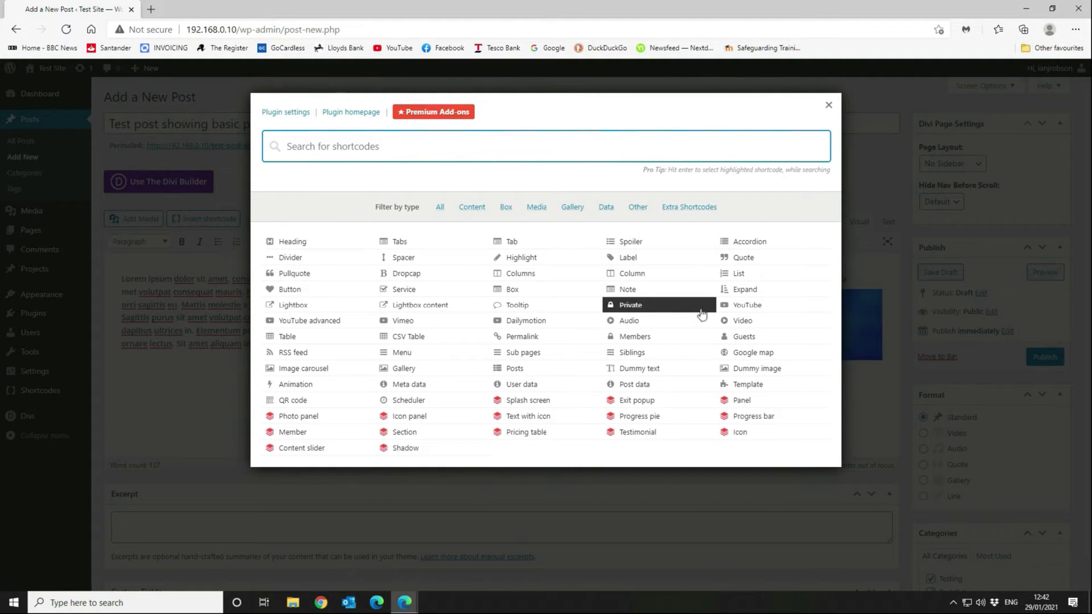
click(749, 307)
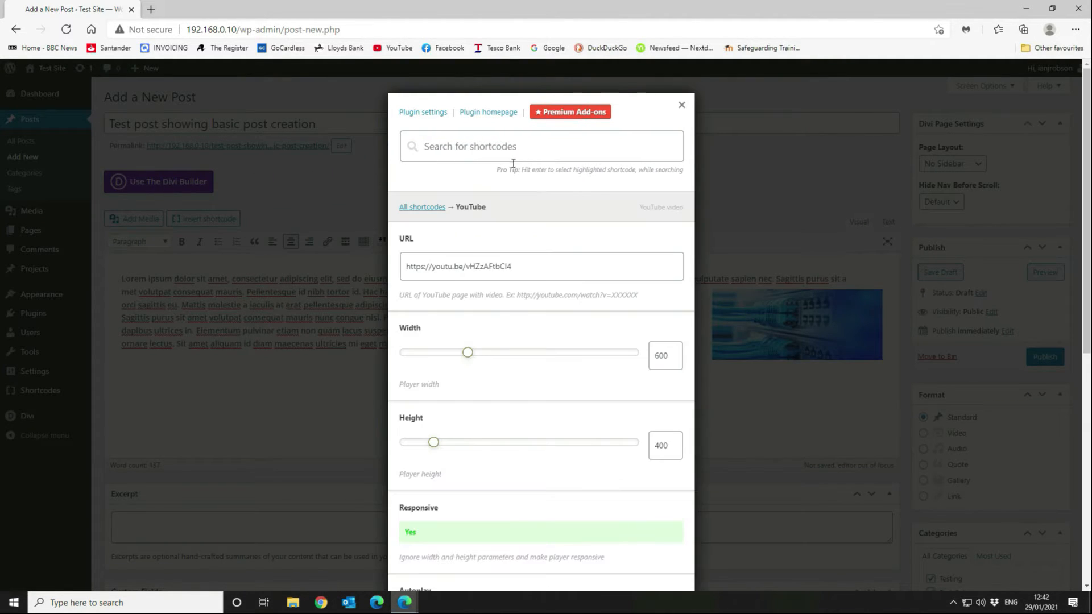
drag(543, 266, 368, 257)
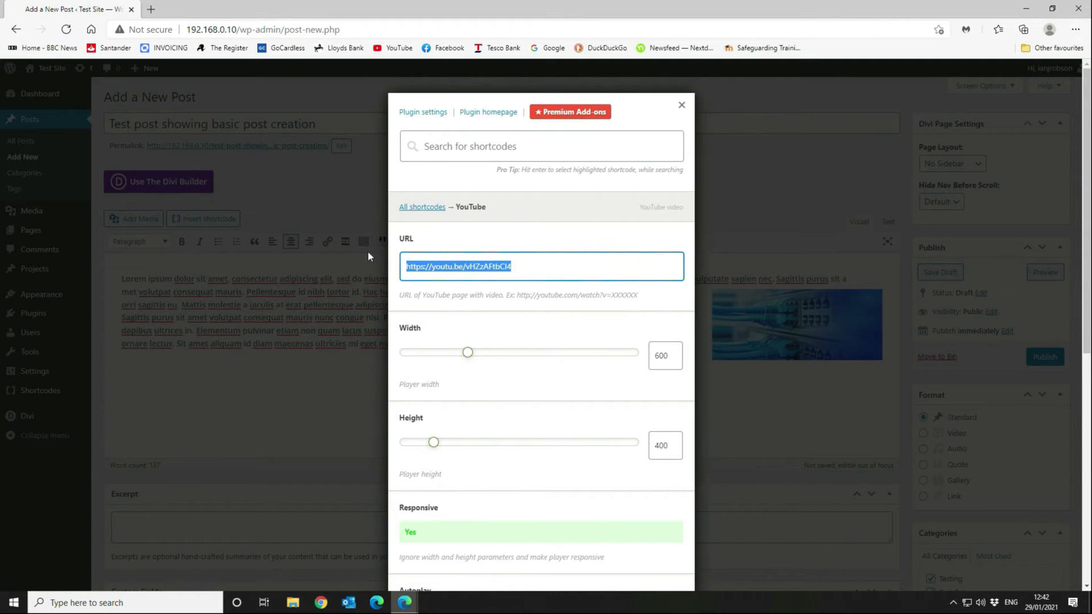
key(ctrl+v)
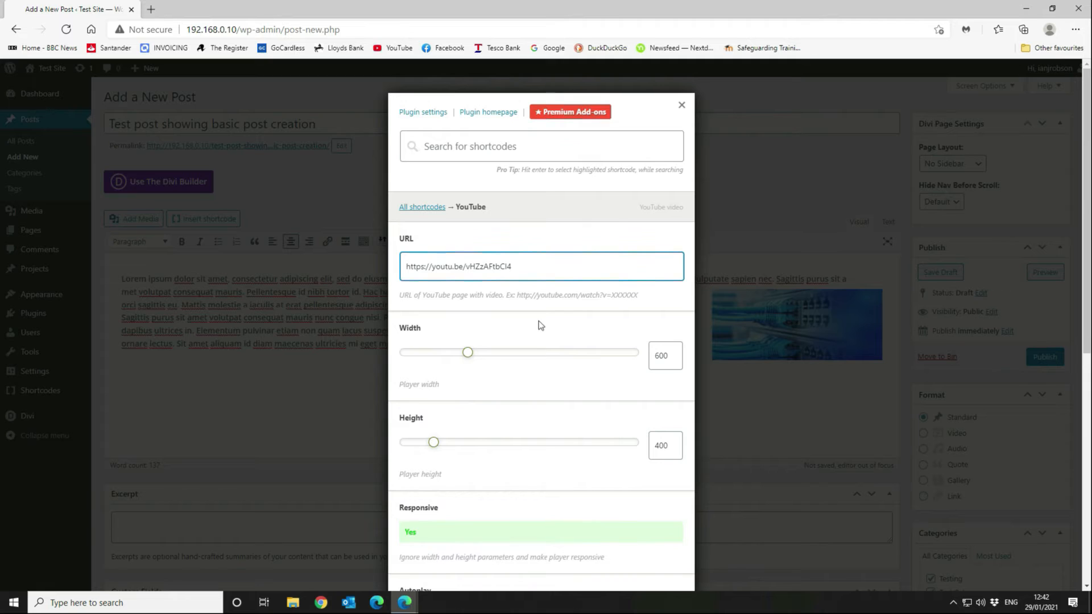
scroll(551, 321, down, 1)
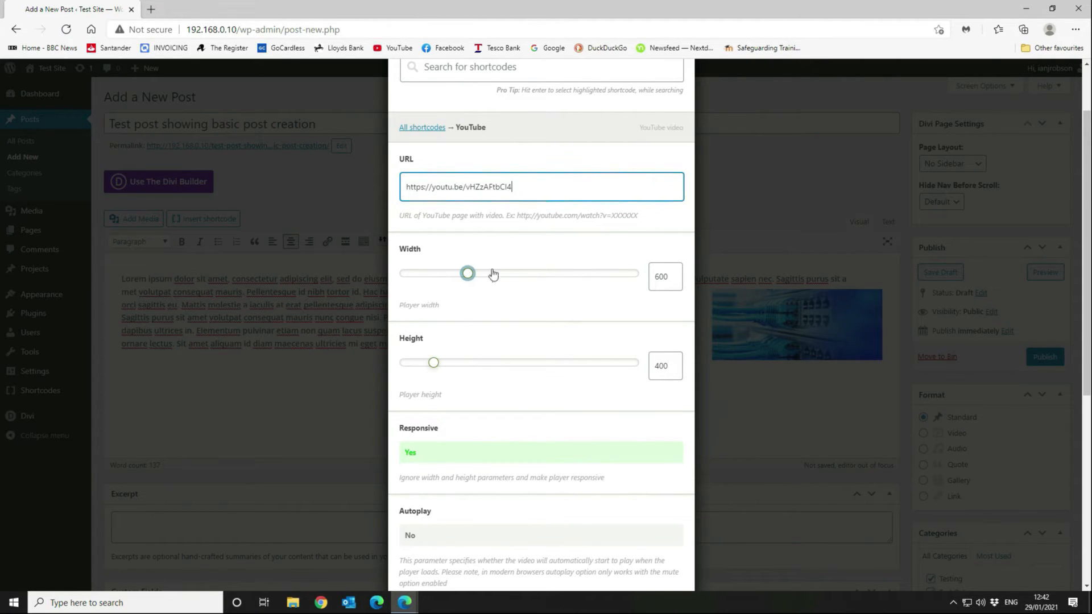
scroll(436, 304, down, 3)
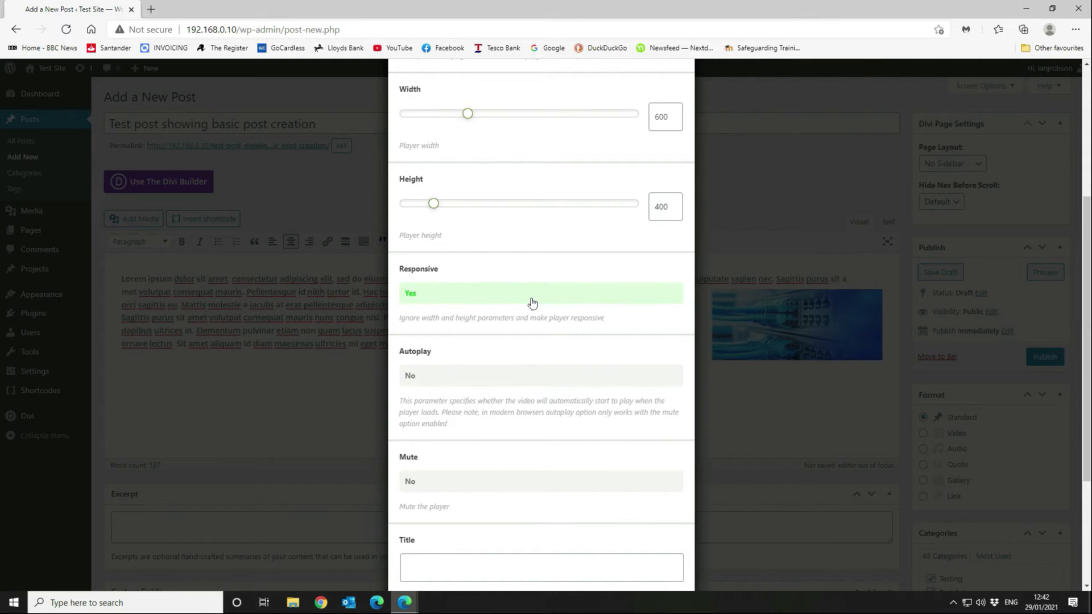
scroll(471, 374, down, 1)
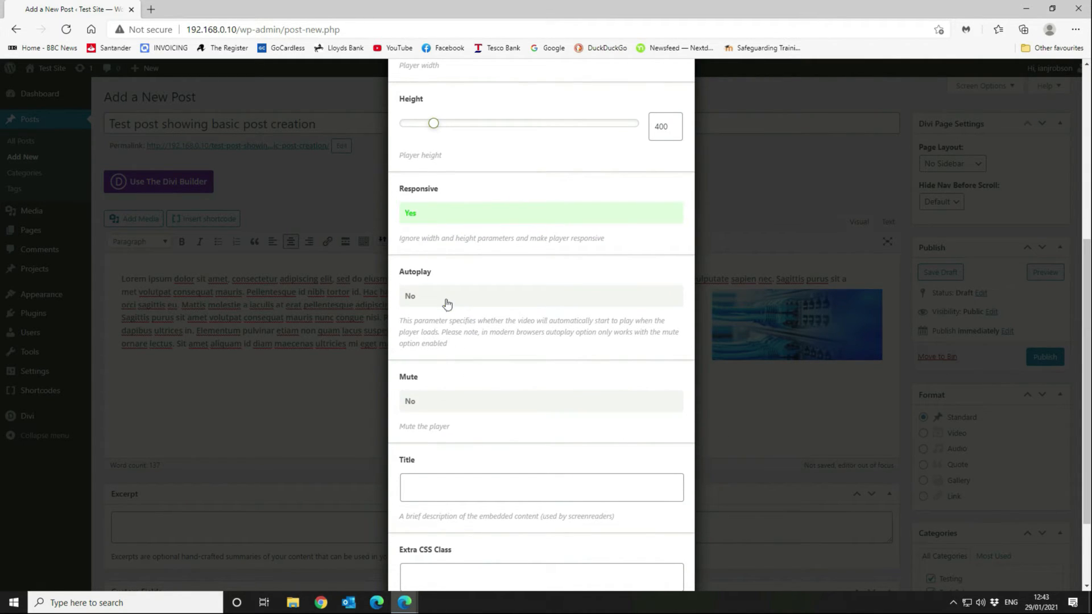
scroll(487, 390, down, 1)
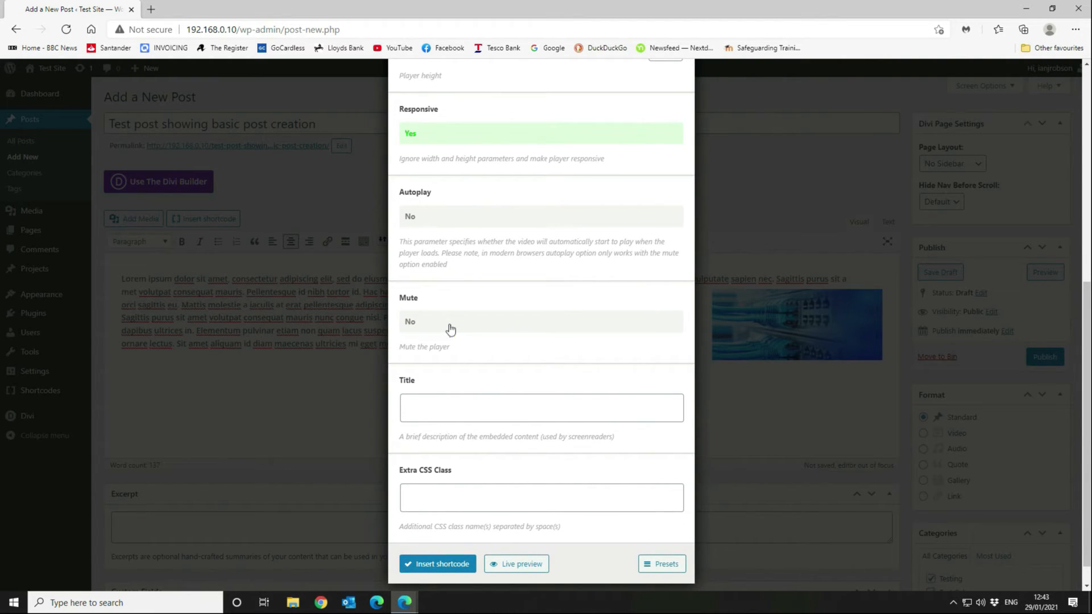
scroll(524, 328, down, 1)
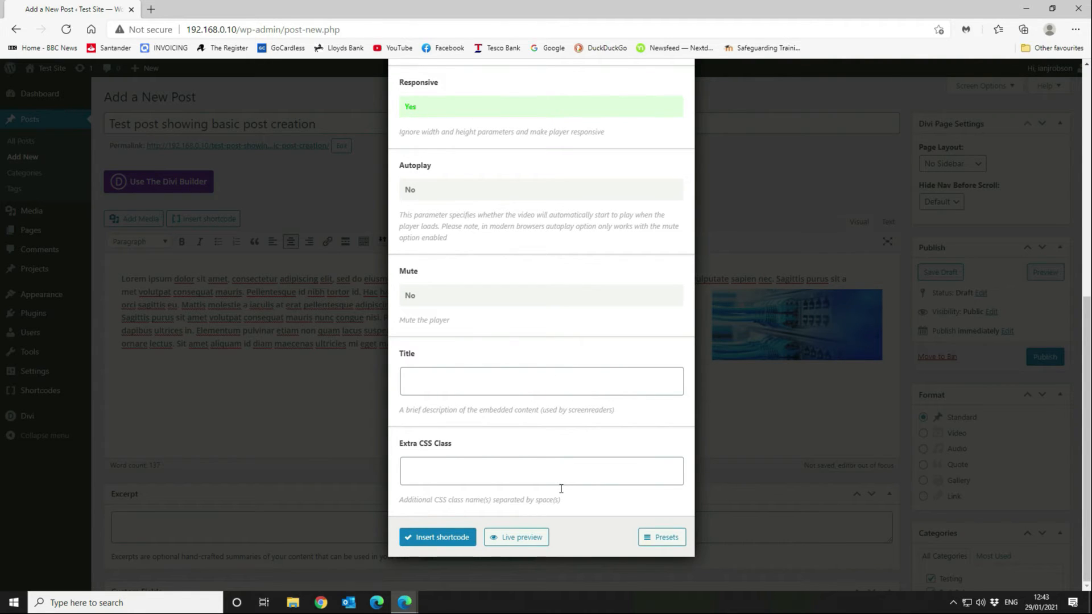
click(530, 471)
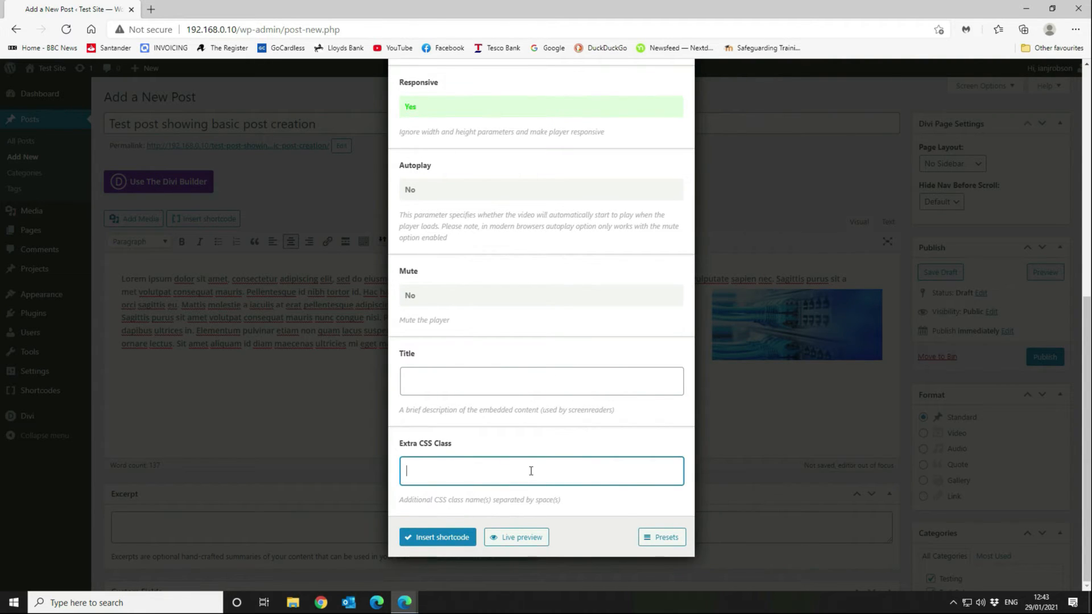
click(530, 470)
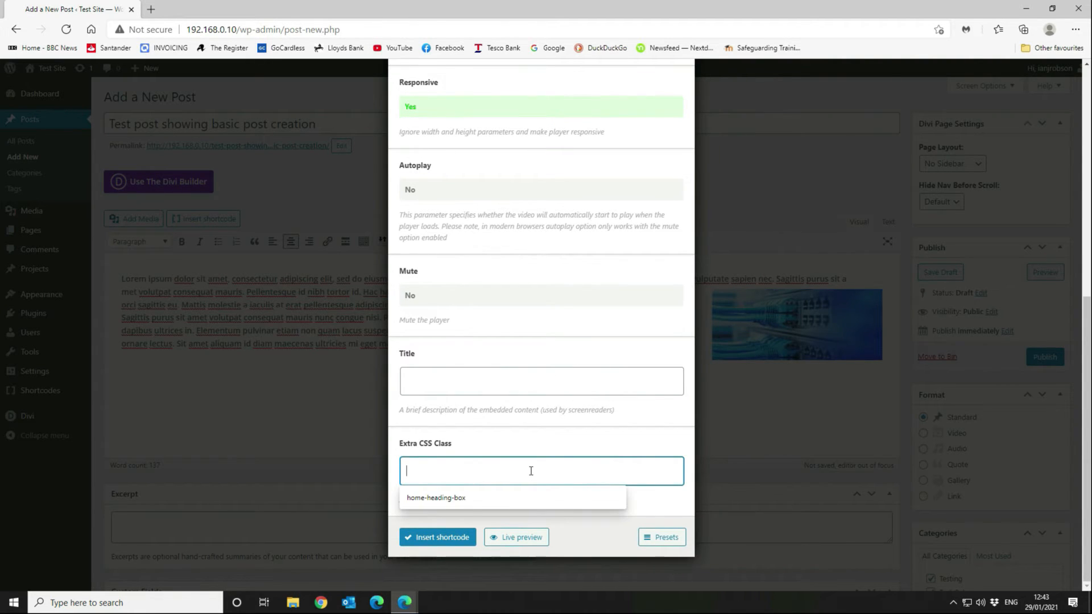
click(574, 409)
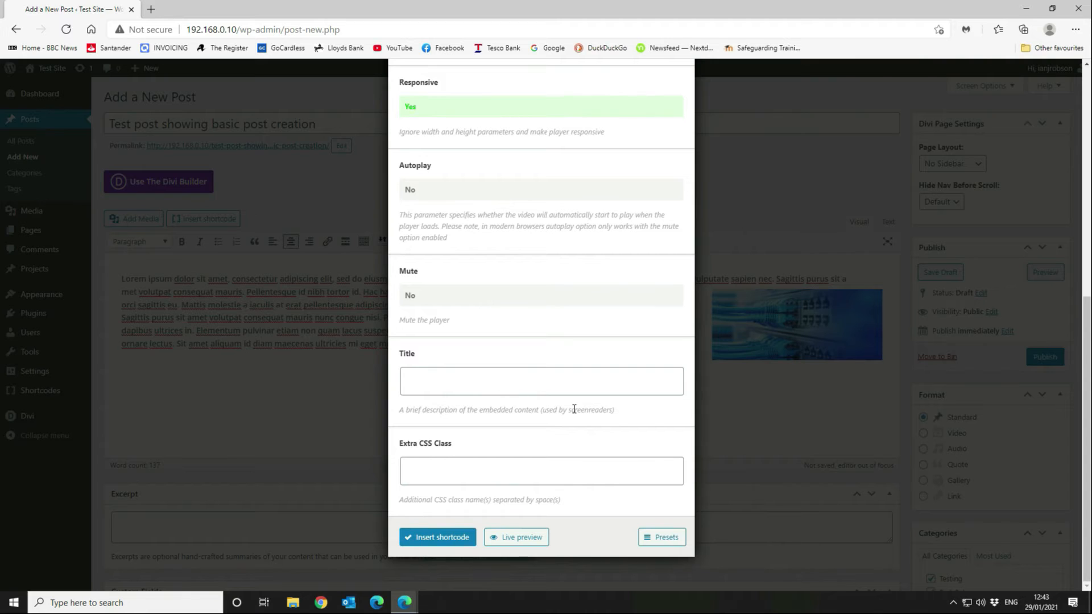
click(442, 537)
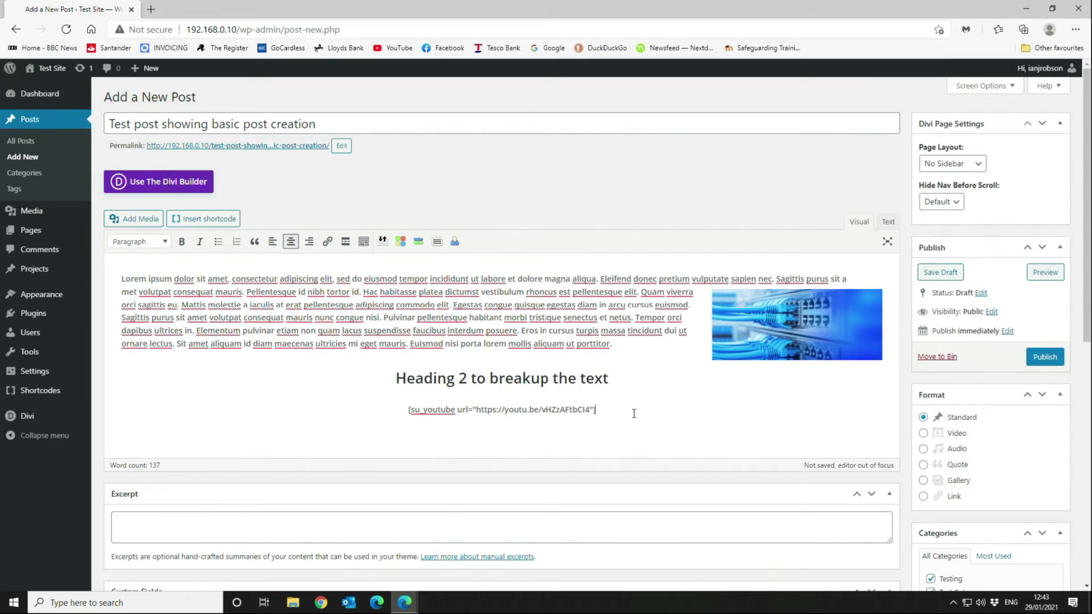
Add a centred, italic Heading 3 'Heading text h3' below the shortcode, followed by a new paragraph.
key(Return)
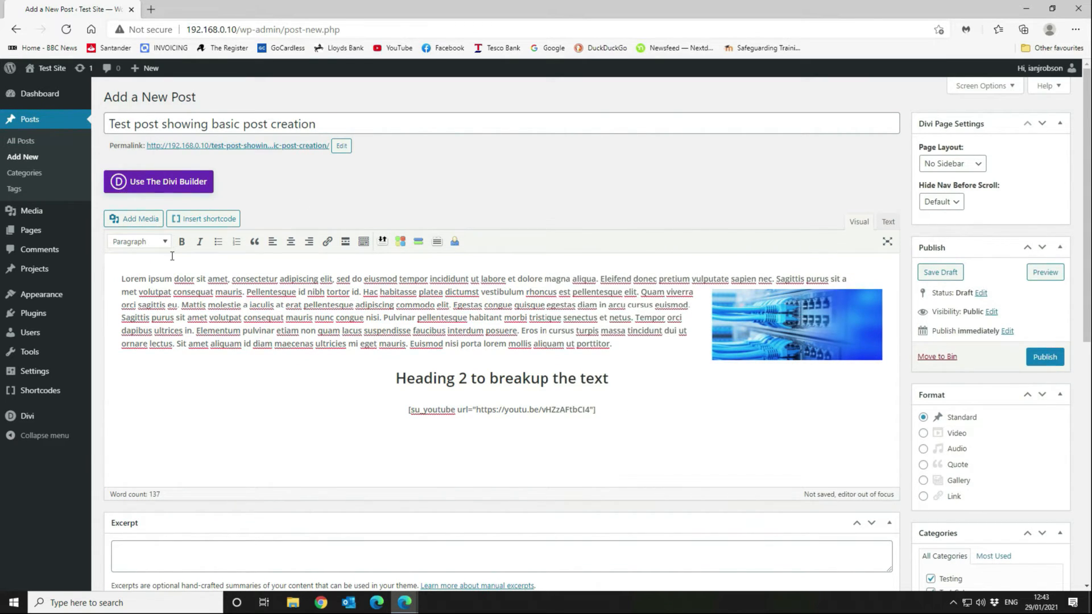
text(Heading text h3)
key(shift+Home)
click(145, 242)
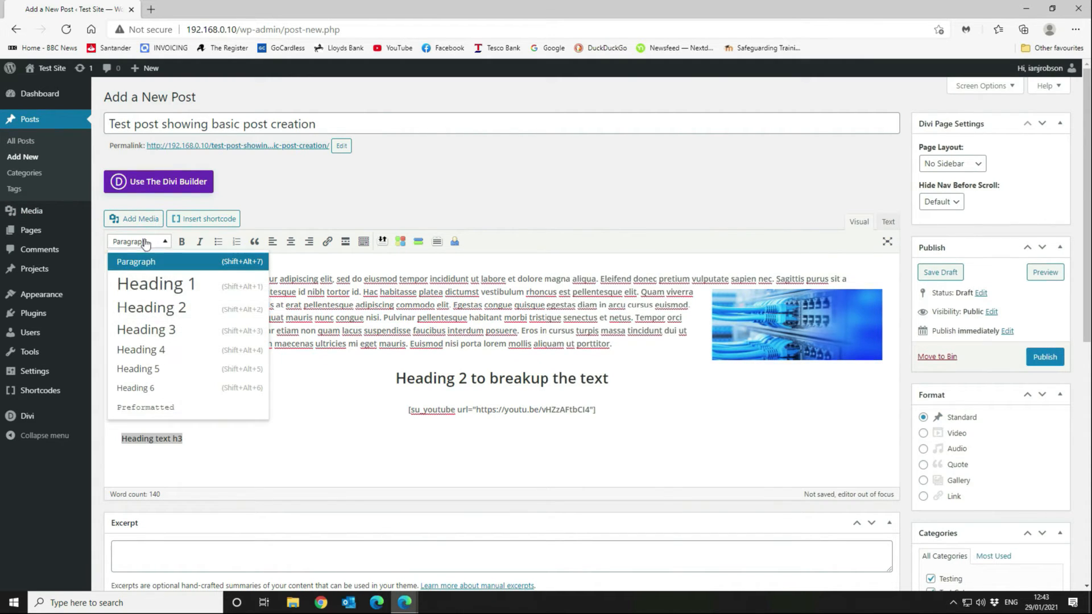
click(168, 329)
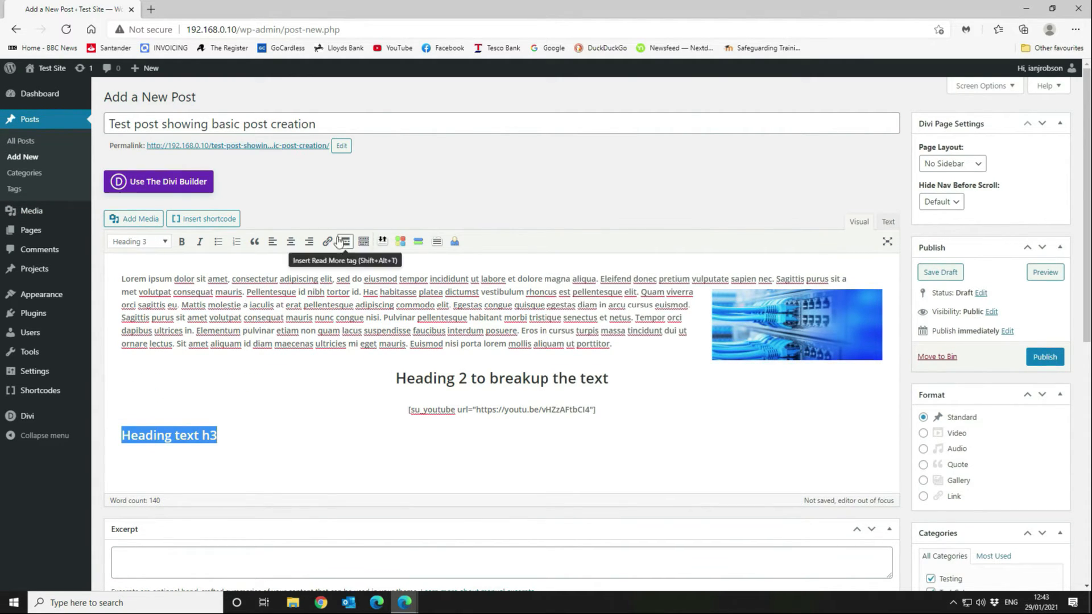
click(291, 241)
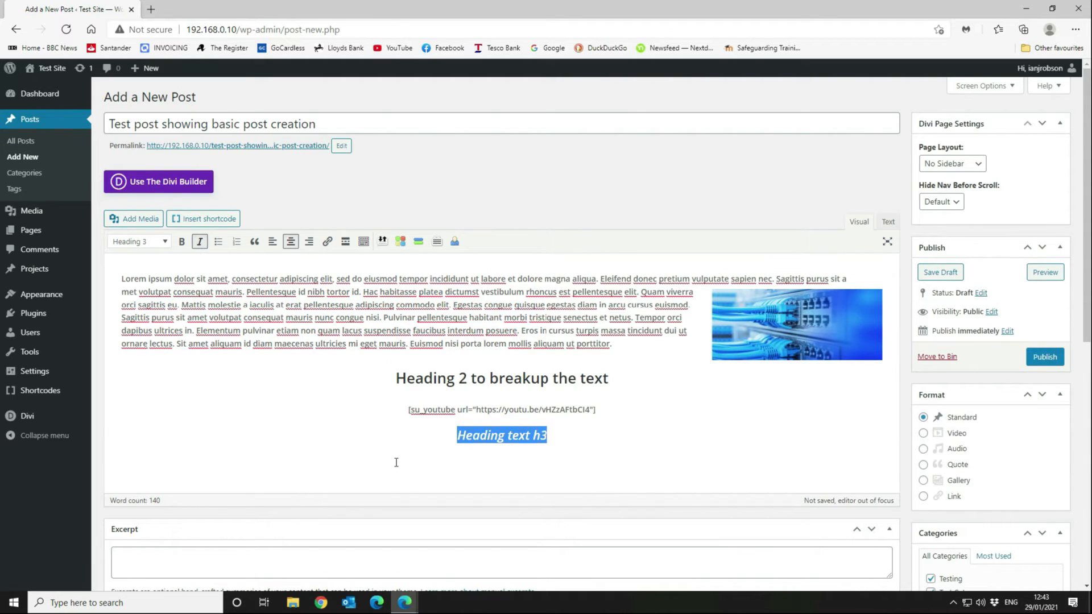
click(559, 435)
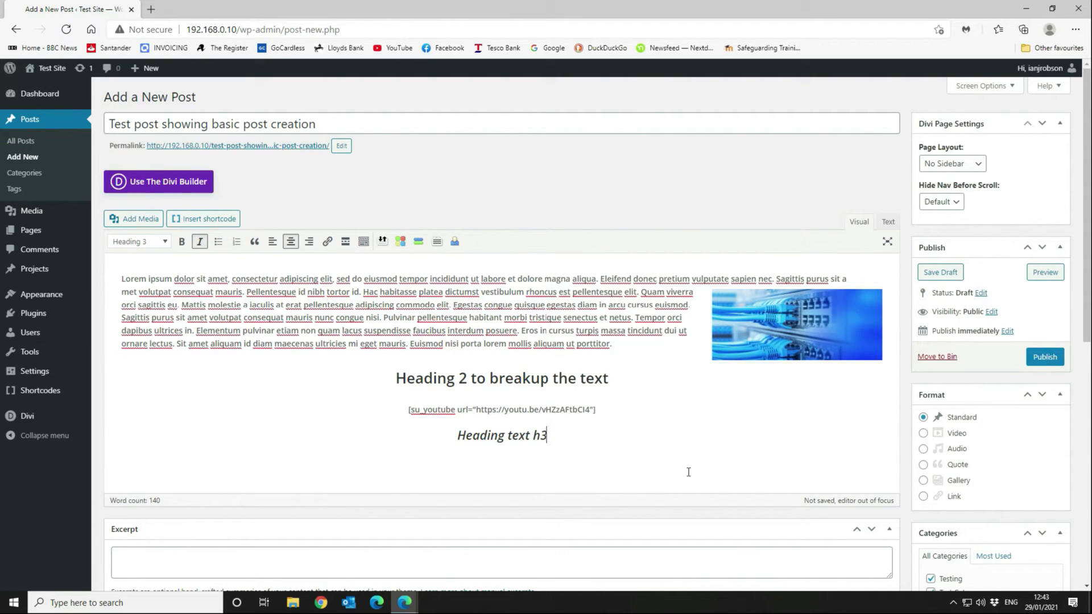
key(Return)
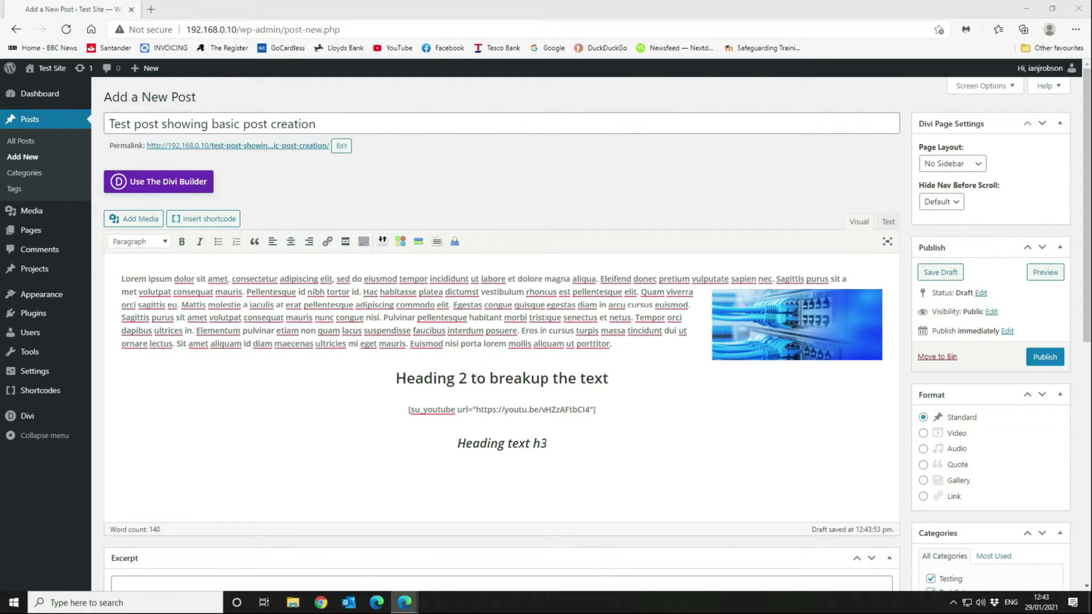
Paste the 'Vestibulum morbi blandit' paragraph below the heading and bring up the shortcode list.
click(548, 462)
key(ctrl+v)
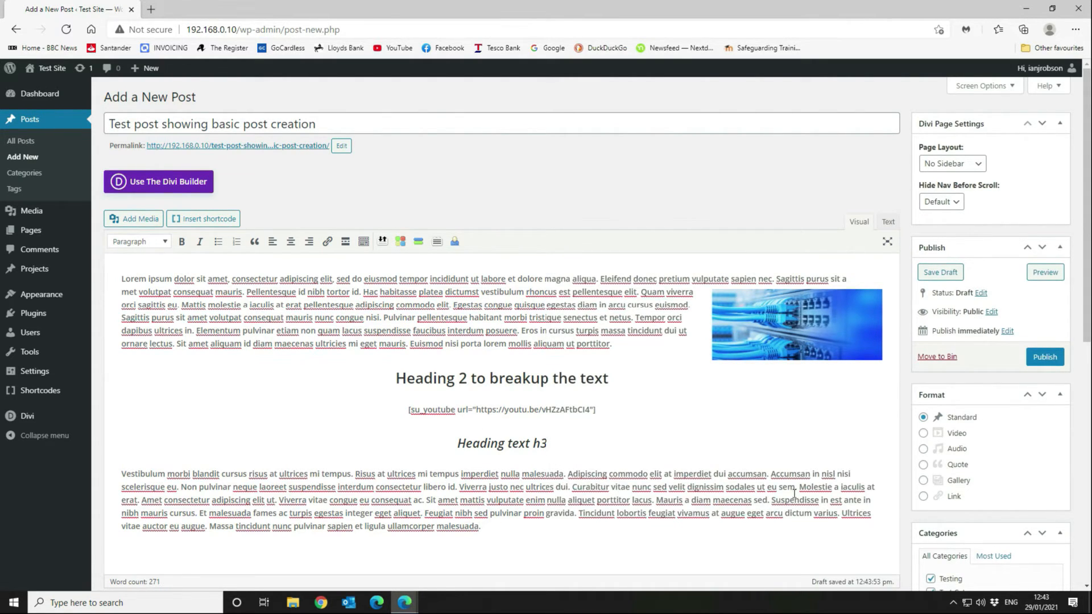
scroll(755, 327, down, 7)
scroll(741, 317, up, 7)
scroll(511, 276, down, 2)
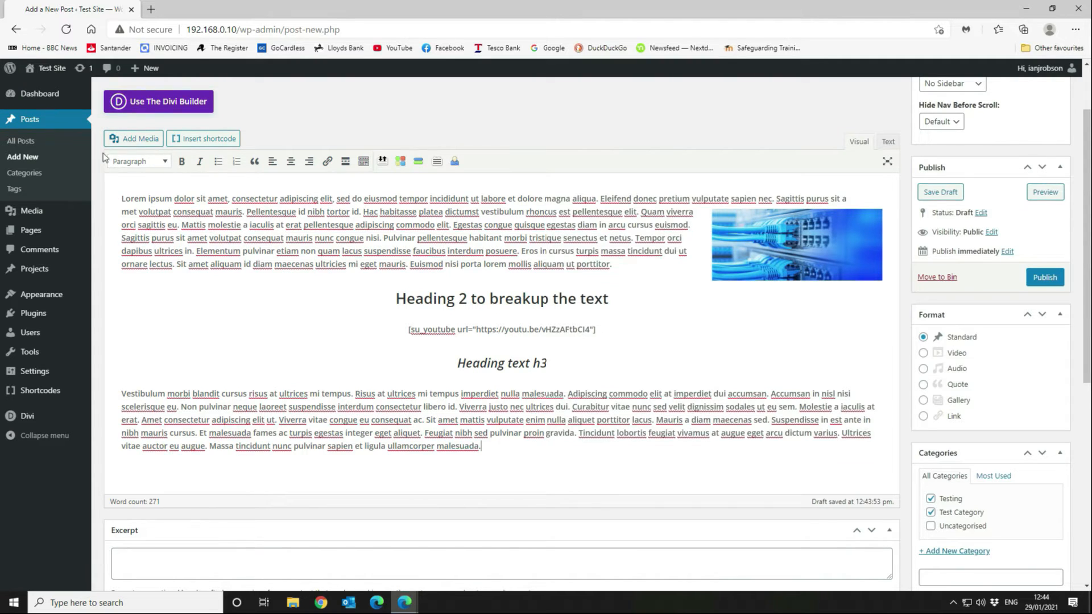
click(193, 138)
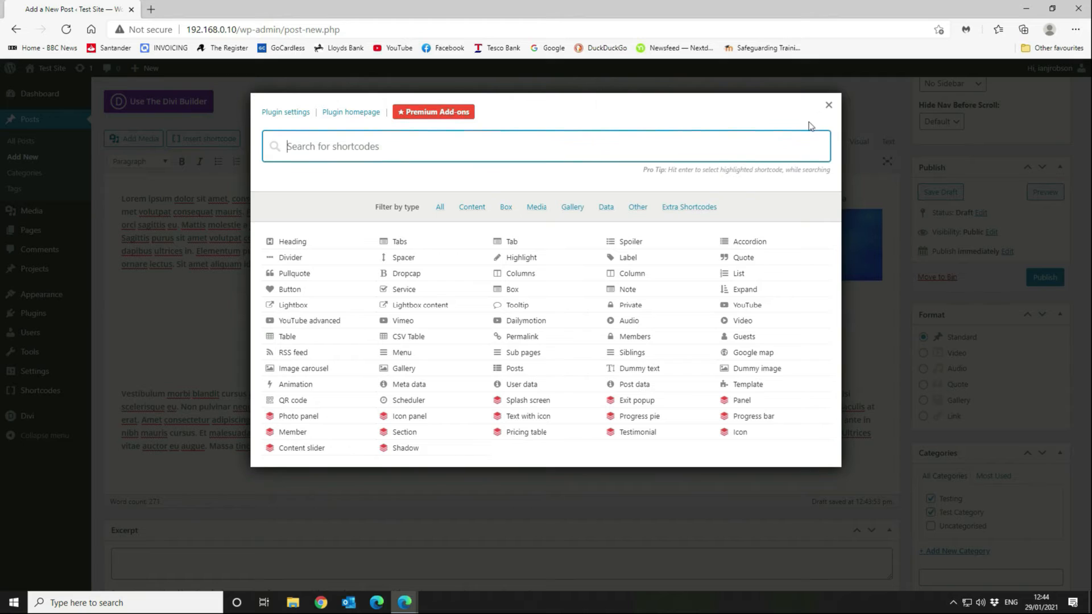
Add an empty paragraph at the post's end and pick the Divider shortcode.
click(829, 105)
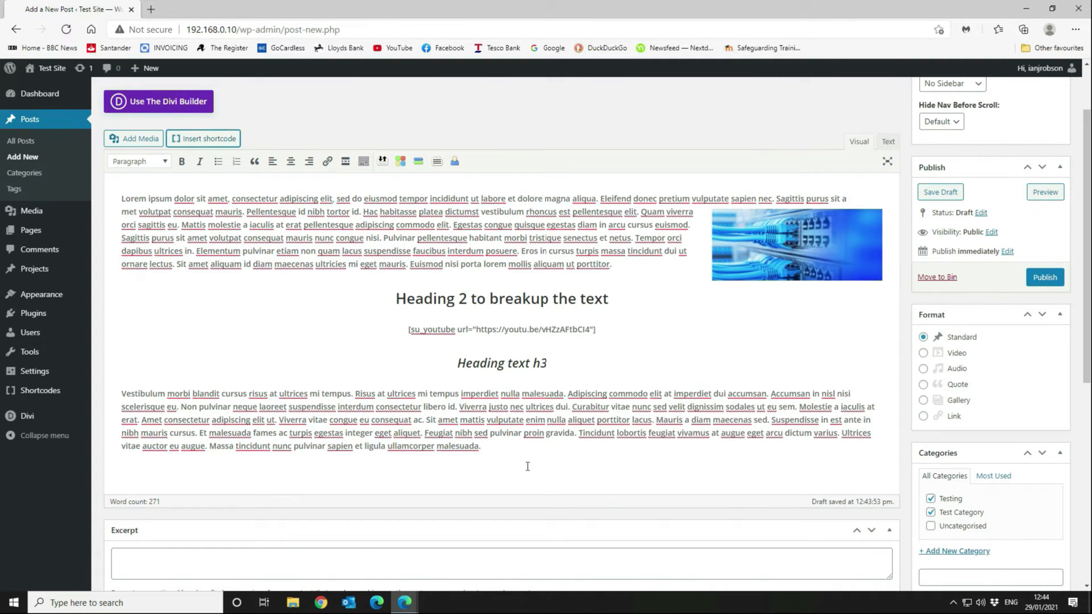
key(Return)
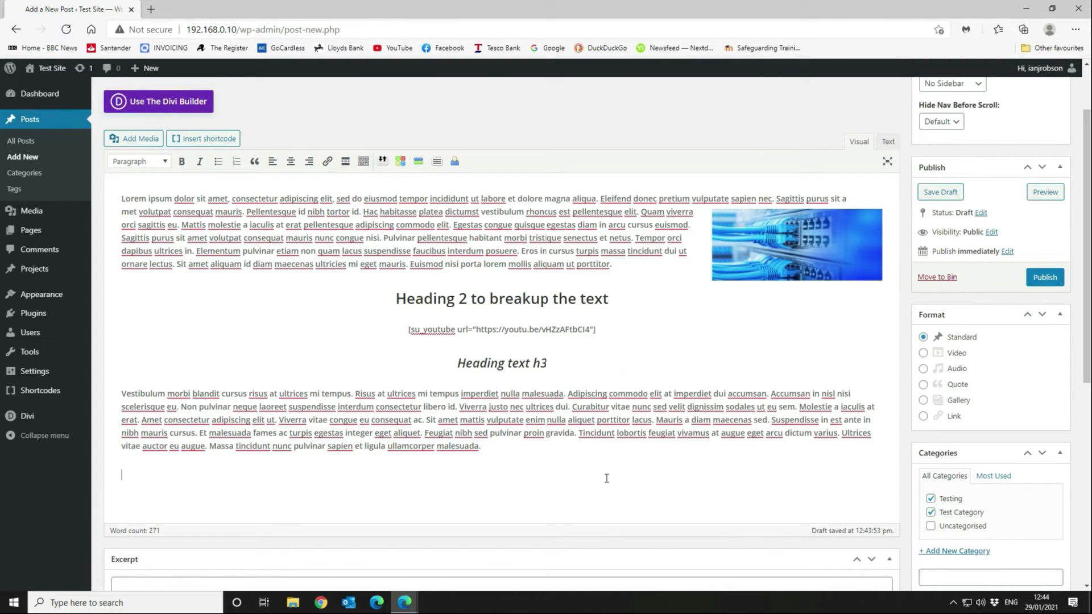
click(229, 137)
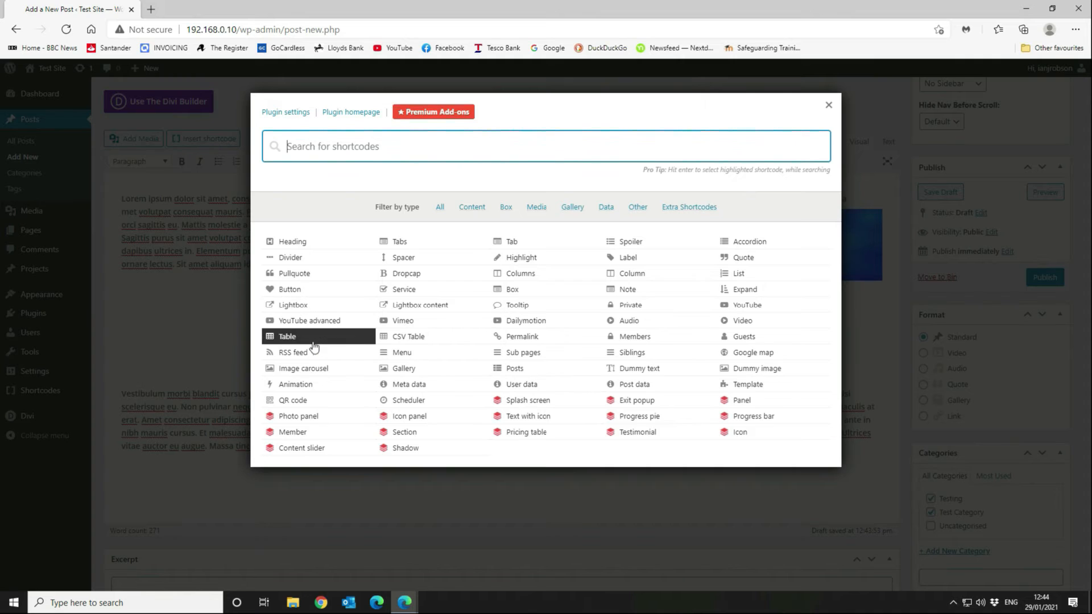
click(307, 257)
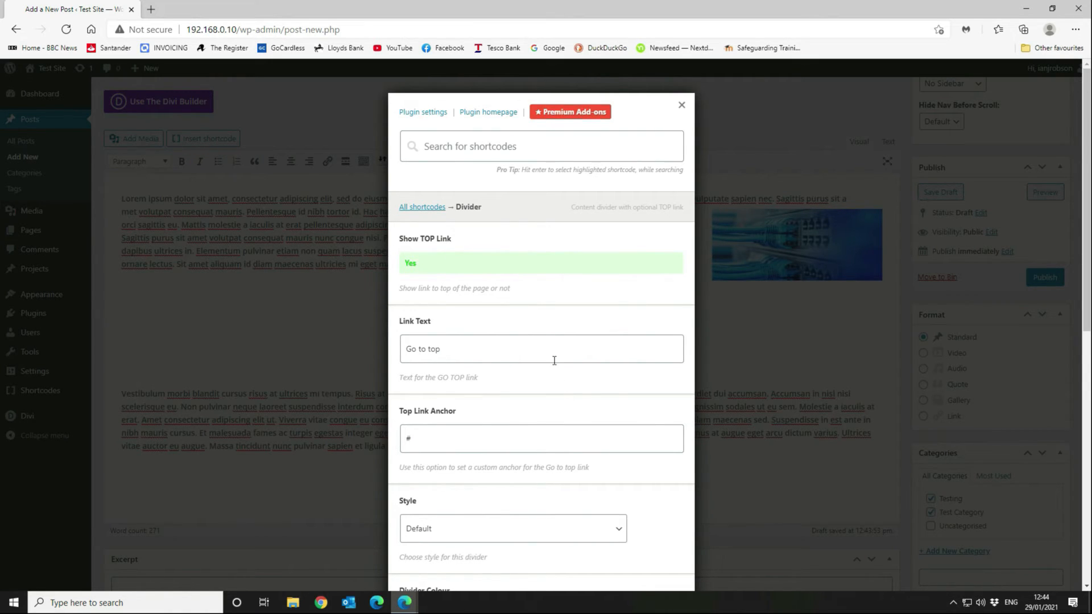
scroll(554, 359, down, 6)
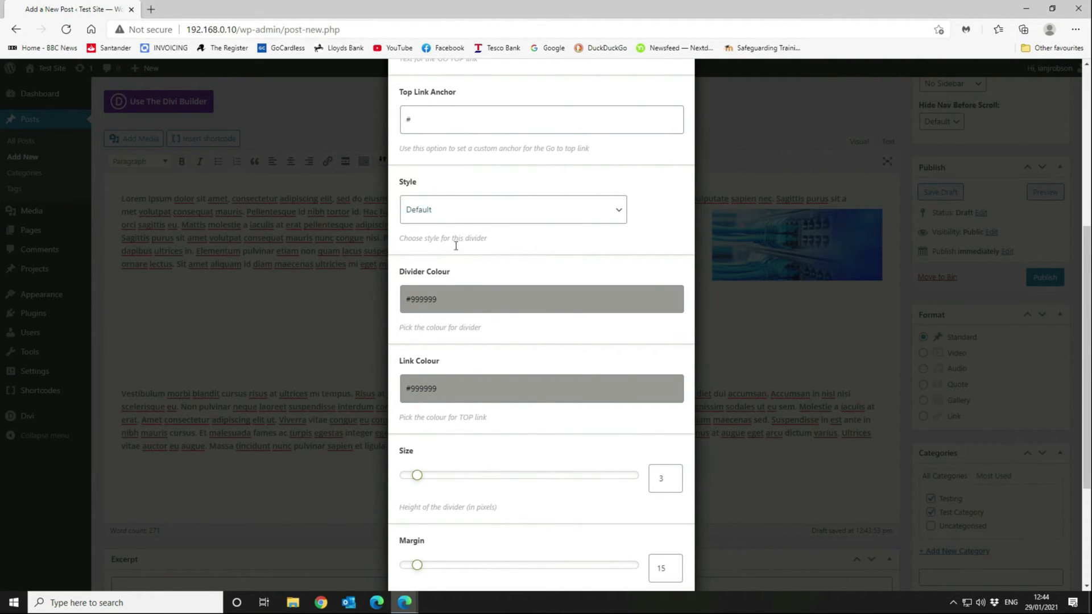
scroll(448, 227, down, 2)
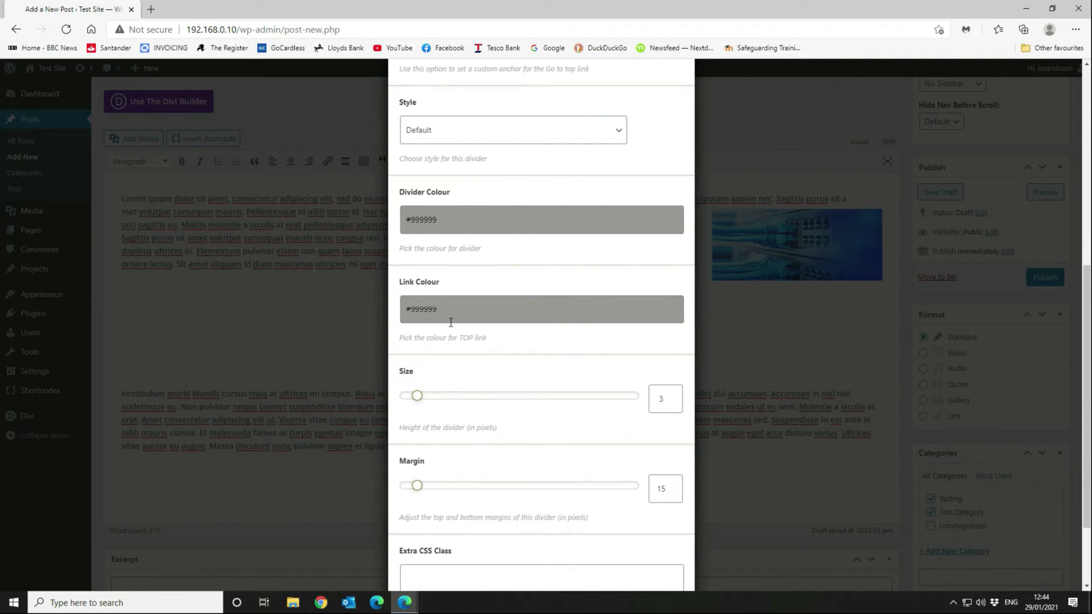
scroll(568, 375, down, 2)
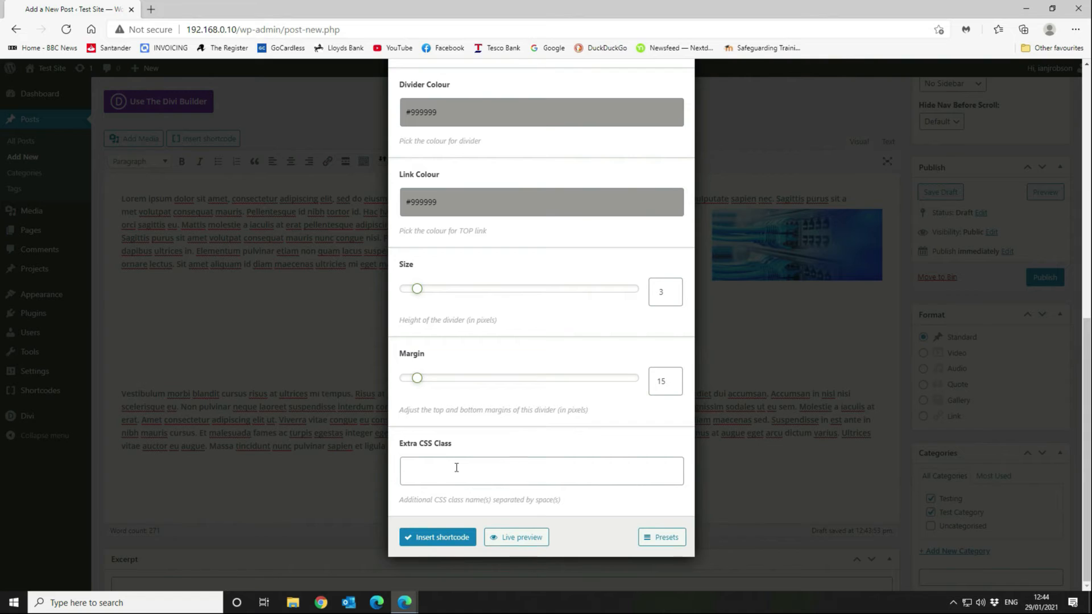
scroll(461, 468, up, 9)
scroll(455, 489, down, 9)
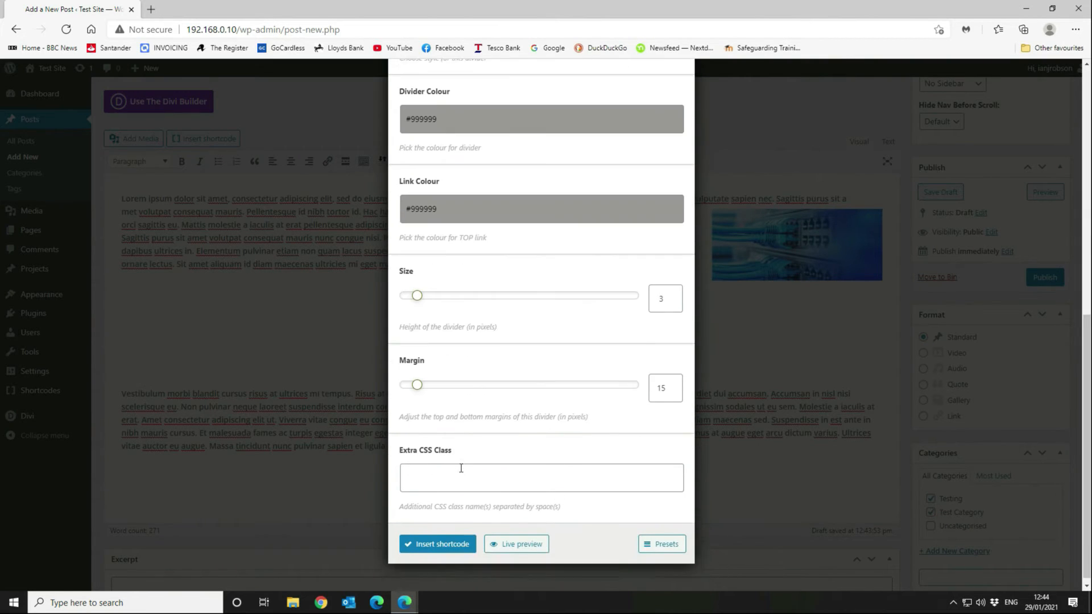
Insert a centred [su_divider] shortcode after the Vestibulum paragraph.
click(438, 540)
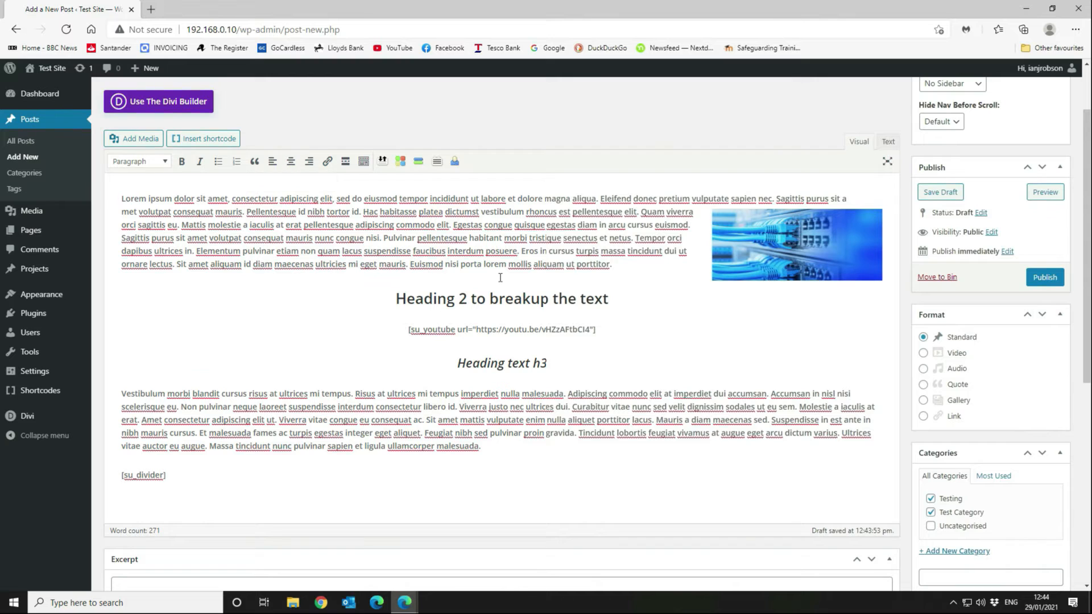
click(290, 161)
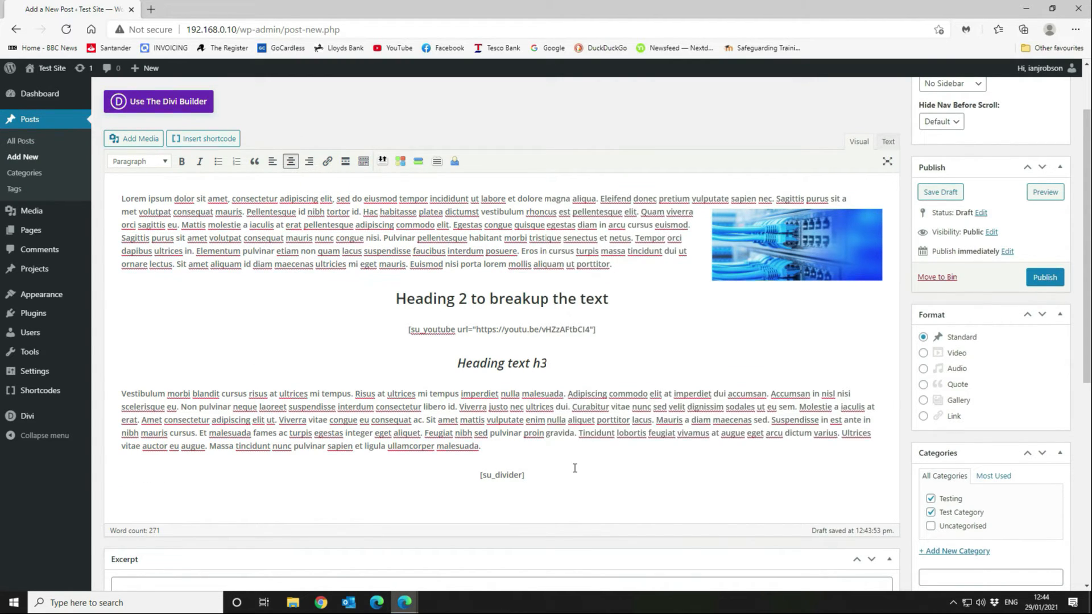
key(Return)
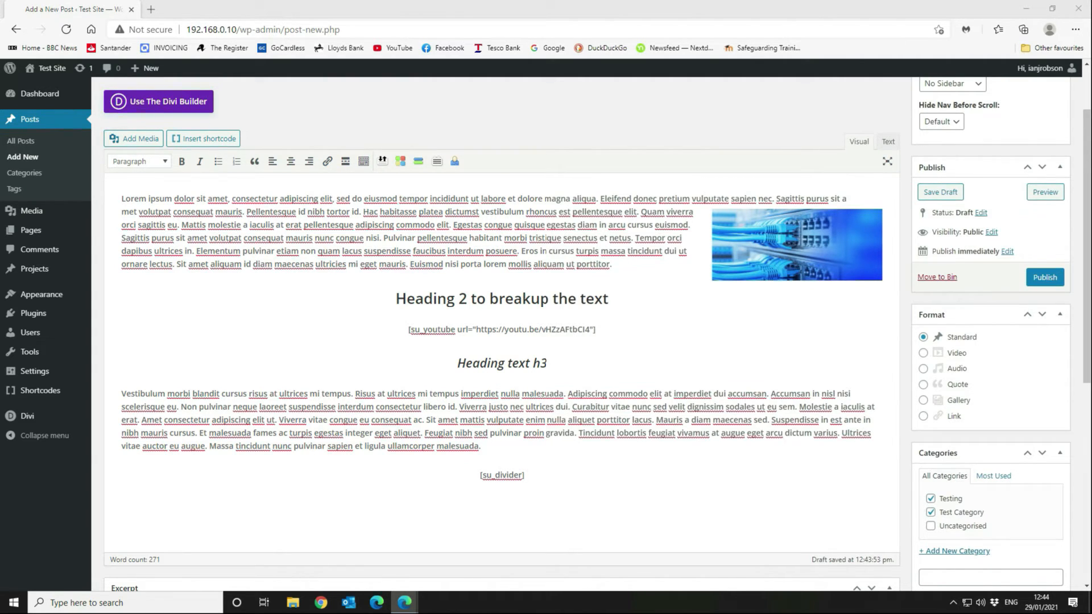
Paste an Egestas paragraph on the new line below the divider.
click(543, 504)
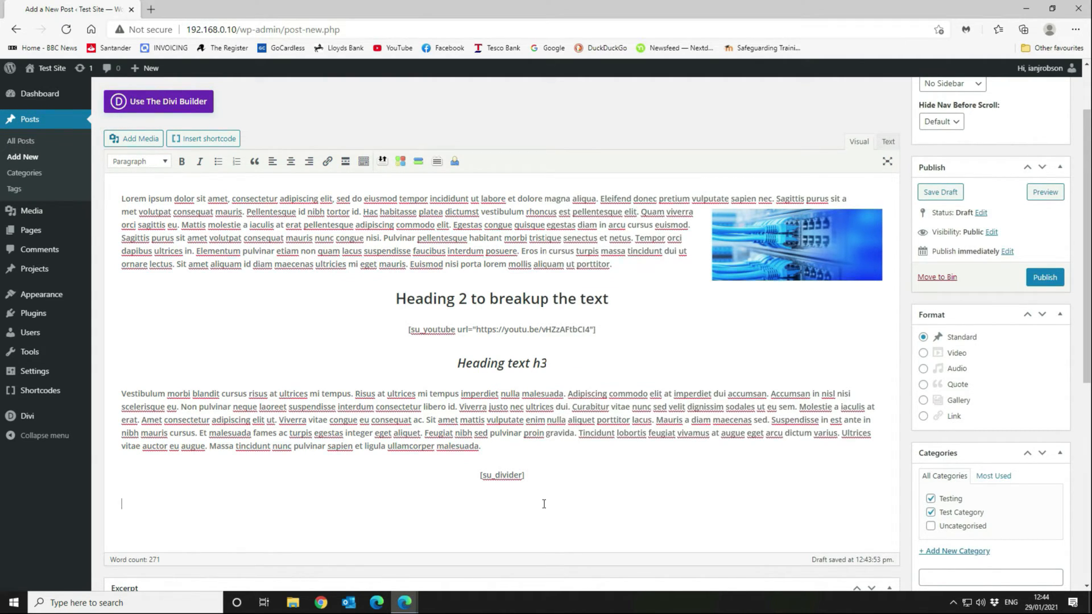
text(Egestas integer eget aliquet nibh praesent tristique magna sit amet. Gravida in fermentum et sollicitudin ac orci phasellus egestas. Pulvinar neque laoreet suspendisse interdum consectetur libero. Pharetra diam sit amet nisl suscipit adipiscing bibendum est ultricies. Urna nec tincidunt praesent semper feugiat nibh sed pulvinar proin. Eleifend donec pretium vulputate sapien nec sagittis aliquam malesuada. Cursus in hac habitasse platea. Ipsum suspendisse ultrices gravida dictum fusce ut placerat orci. Egestas maecenas pharetra convallis posuere. Facilisi nullam vehicula ipsum a arcu cursus vitae. Turpis egestas maecenas pharetra convallis. Faucibus et molestie ac feugiat sed lectus. Porttitor eget dolor morbi non arcu risus.)
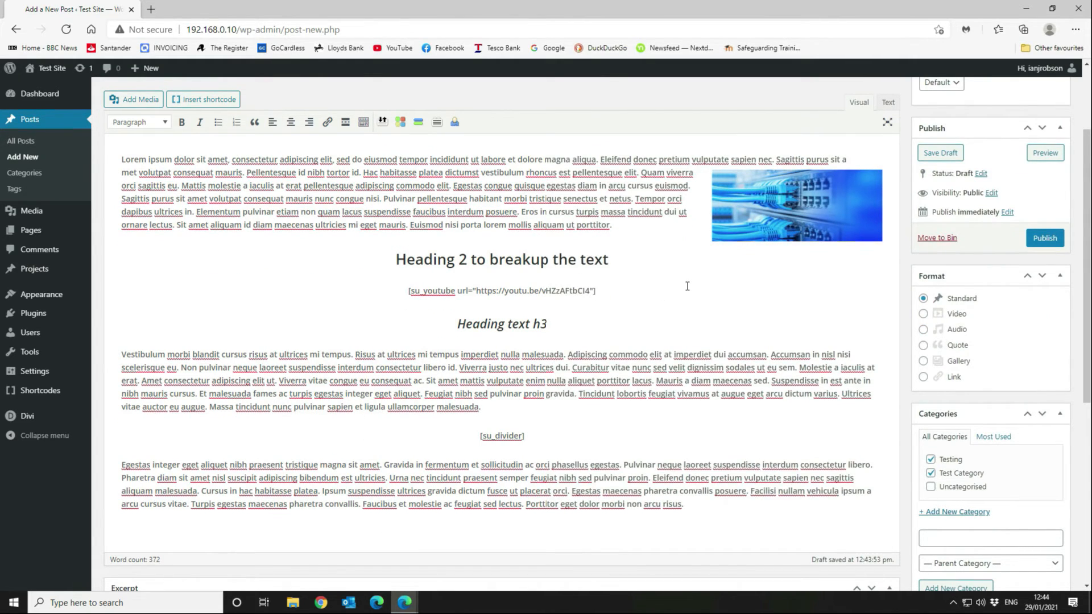
scroll(687, 286, down, 6)
scroll(687, 288, up, 8)
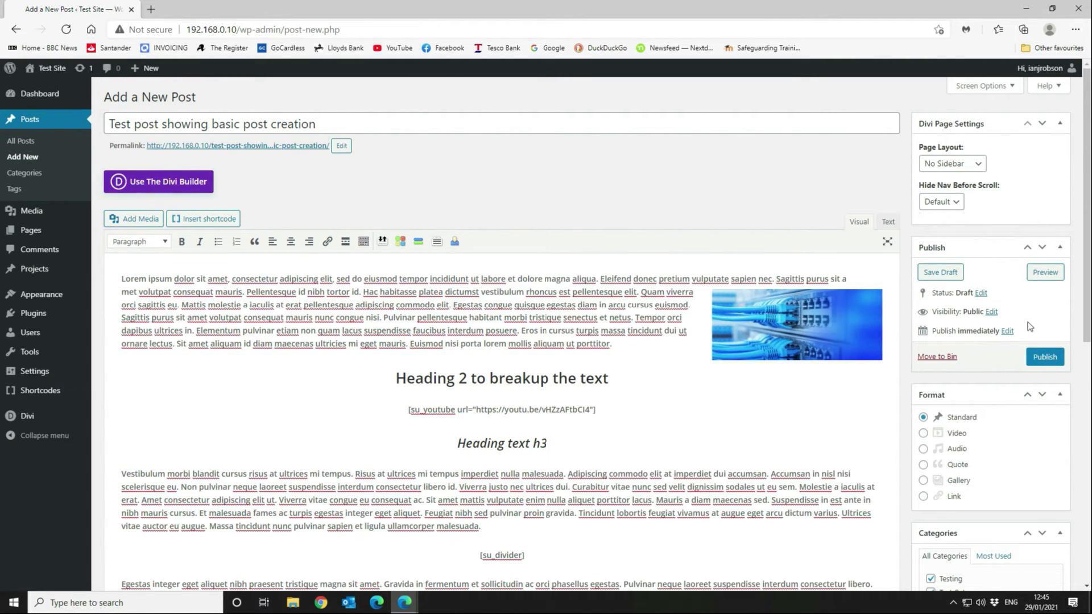
Publish the post, review it on the live site, then return to its Edit Post screen.
click(1038, 361)
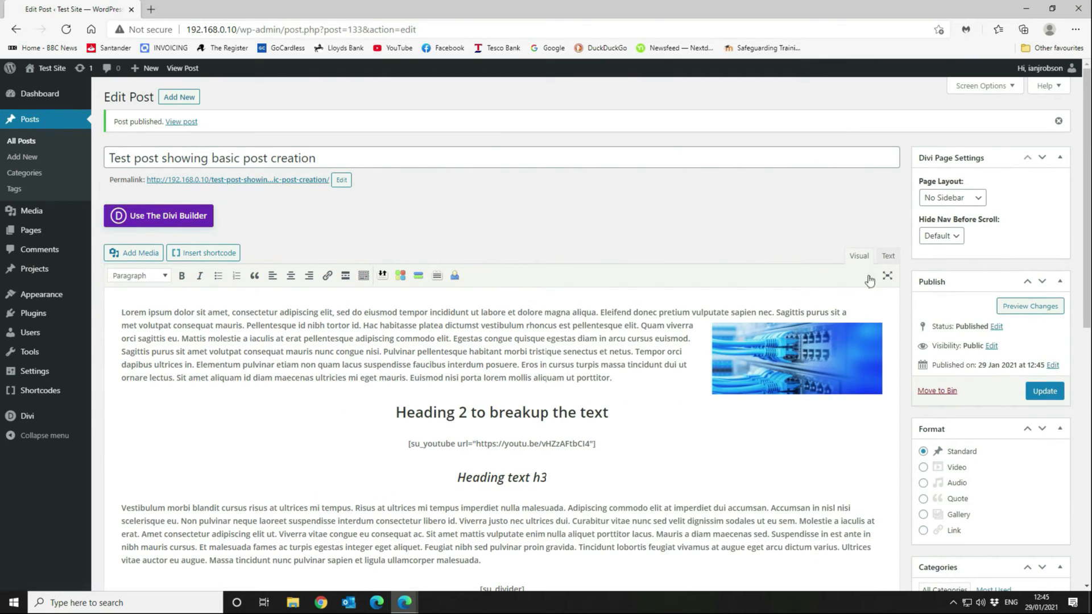
click(190, 123)
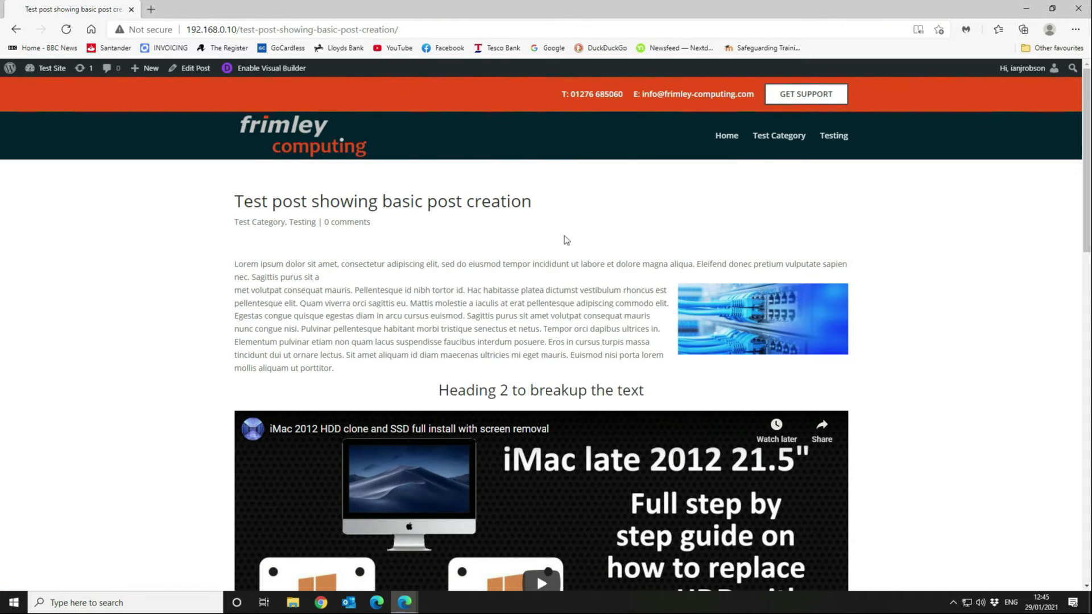
drag(235, 202, 556, 206)
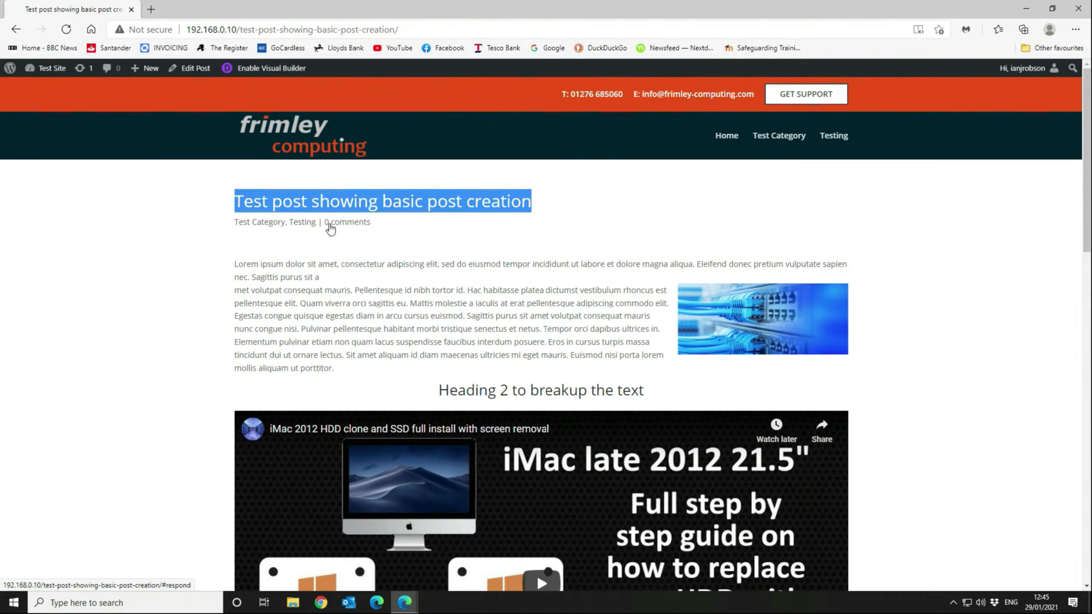
scroll(734, 244, down, 2)
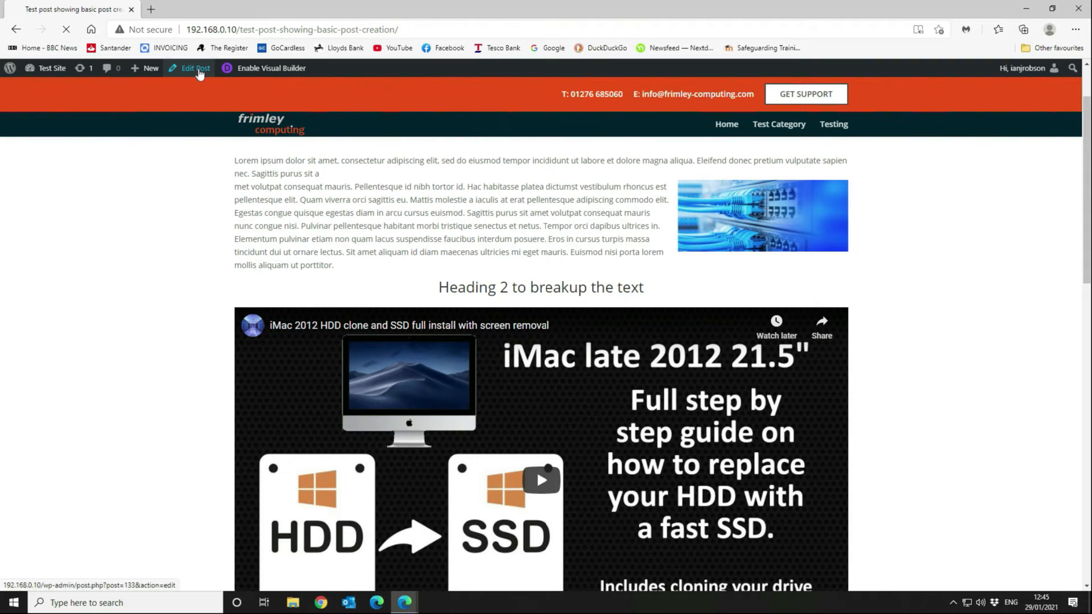
click(195, 68)
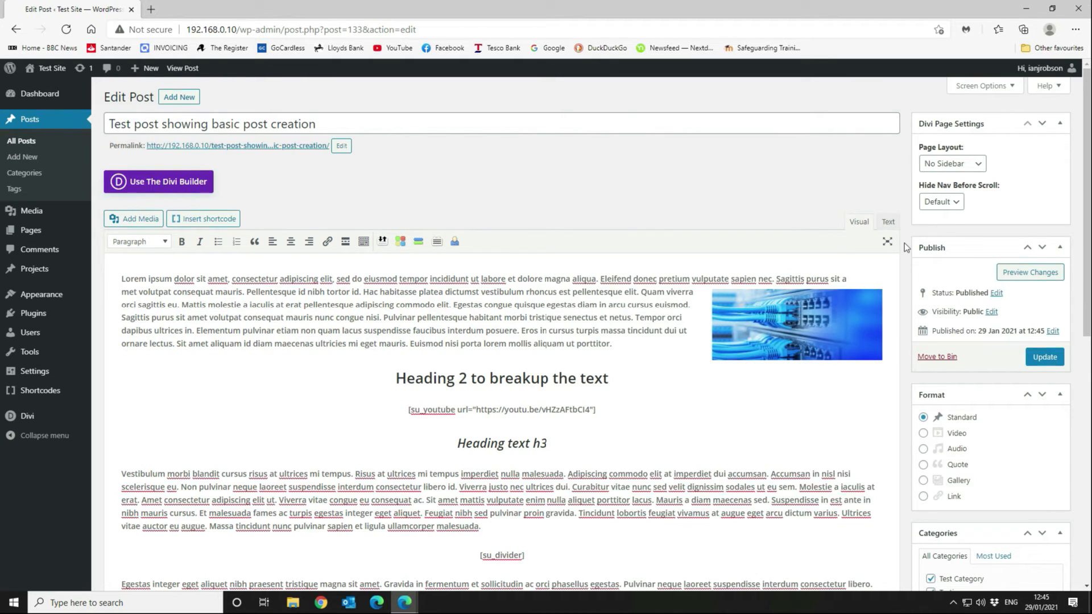
In the Text view, delete the line break before the image tag and update the post.
click(885, 222)
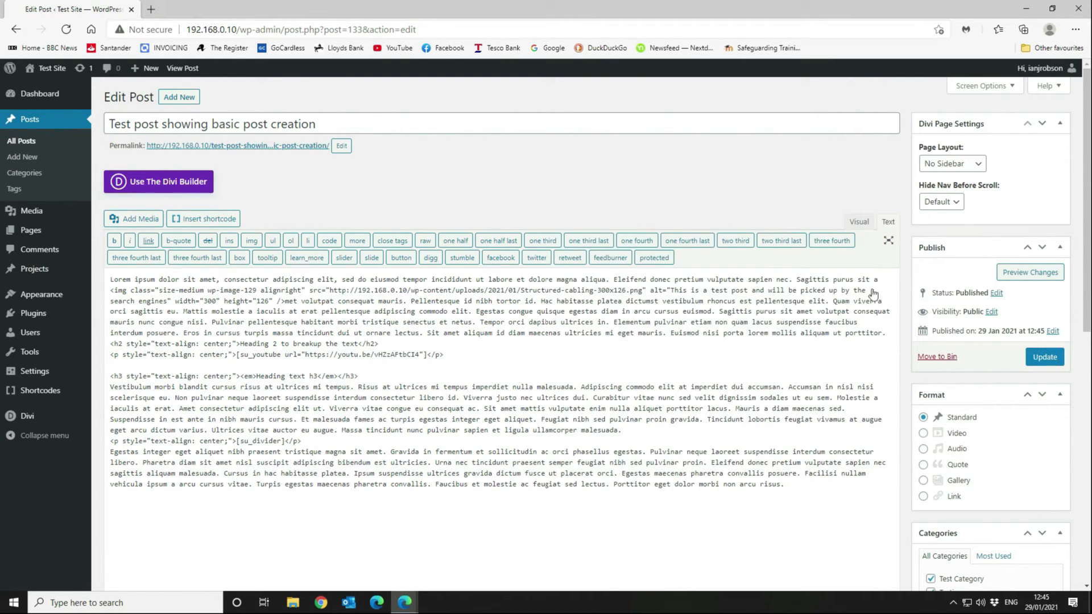
click(284, 302)
click(881, 277)
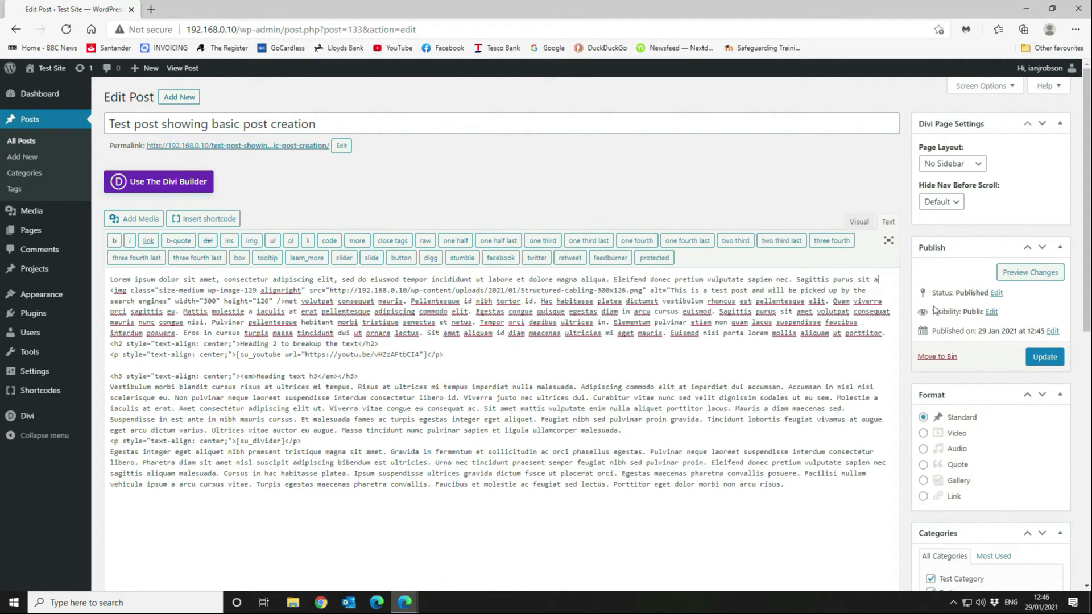
key(Delete)
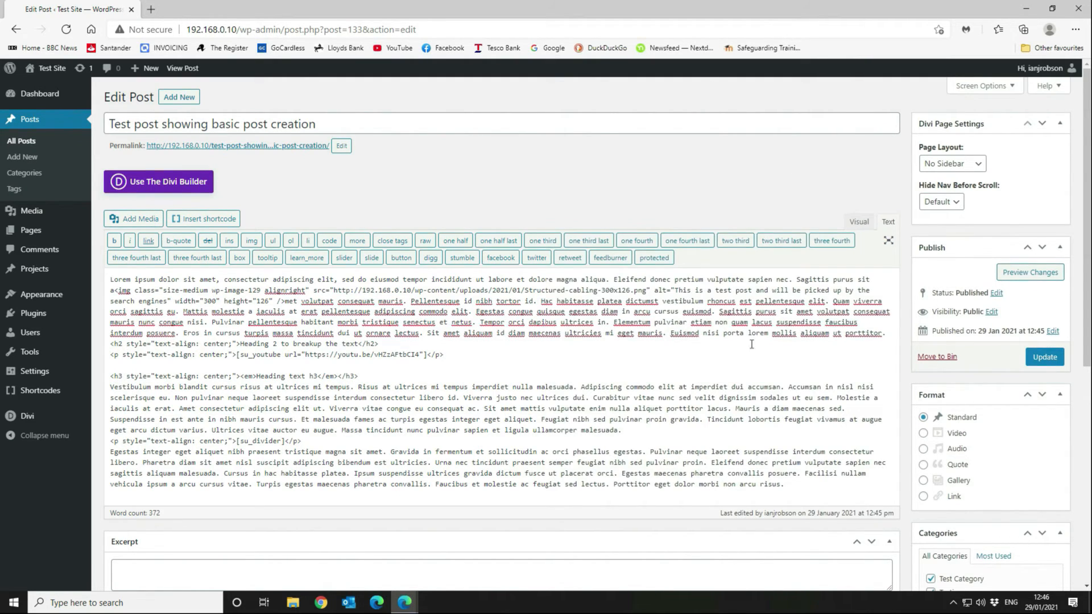
click(1036, 357)
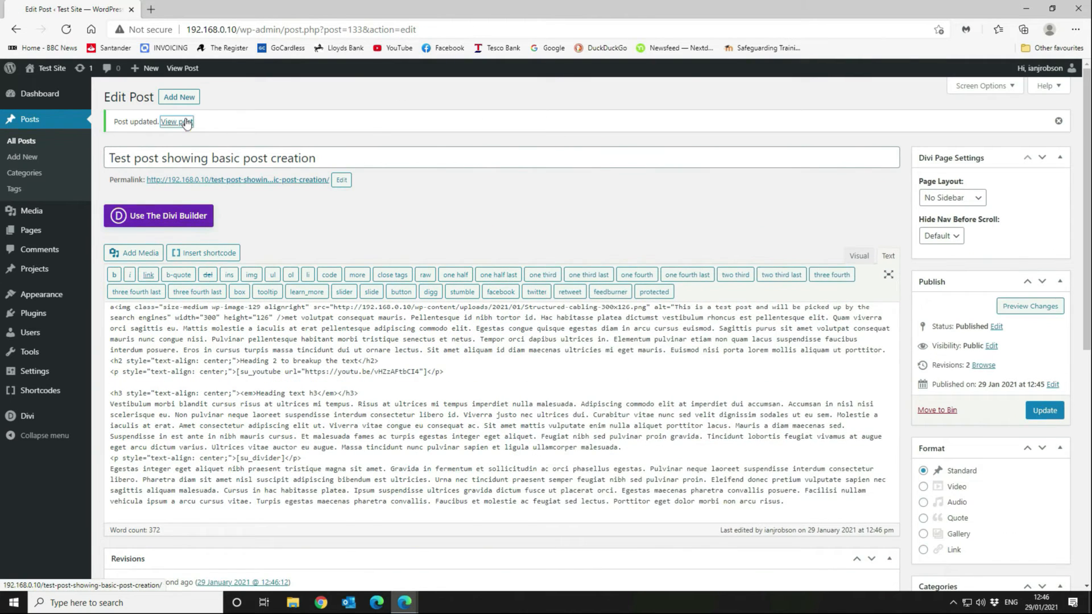
right_click(187, 123)
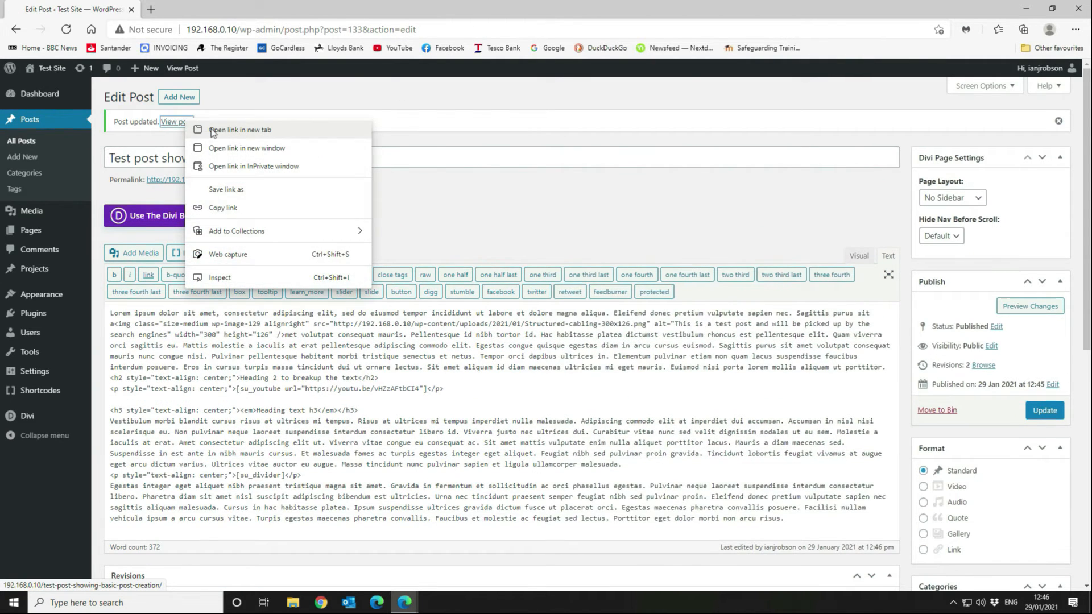
click(211, 131)
click(188, 9)
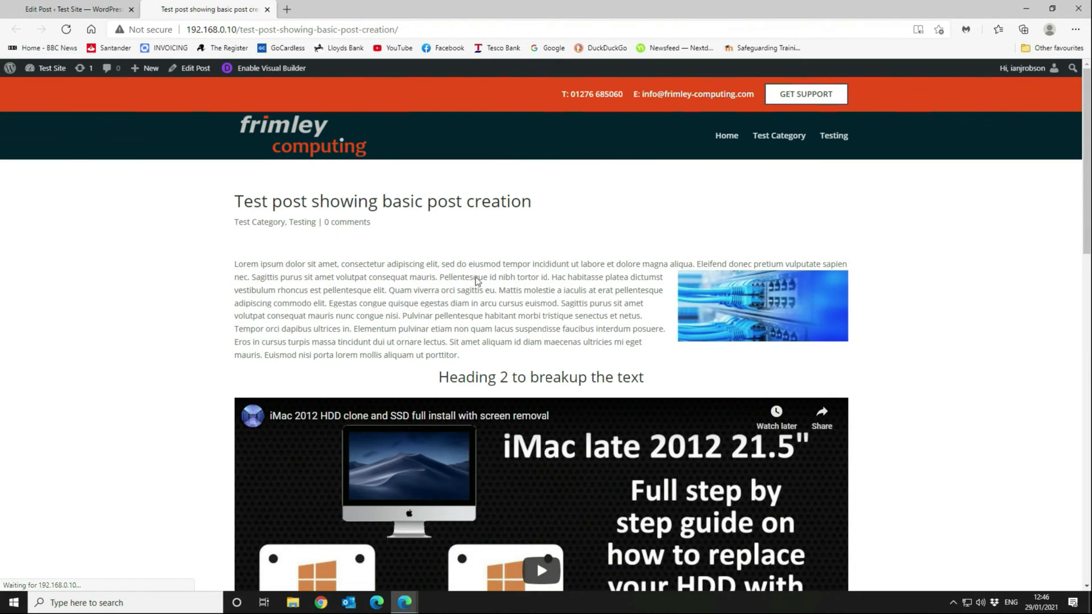
scroll(694, 281, down, 2)
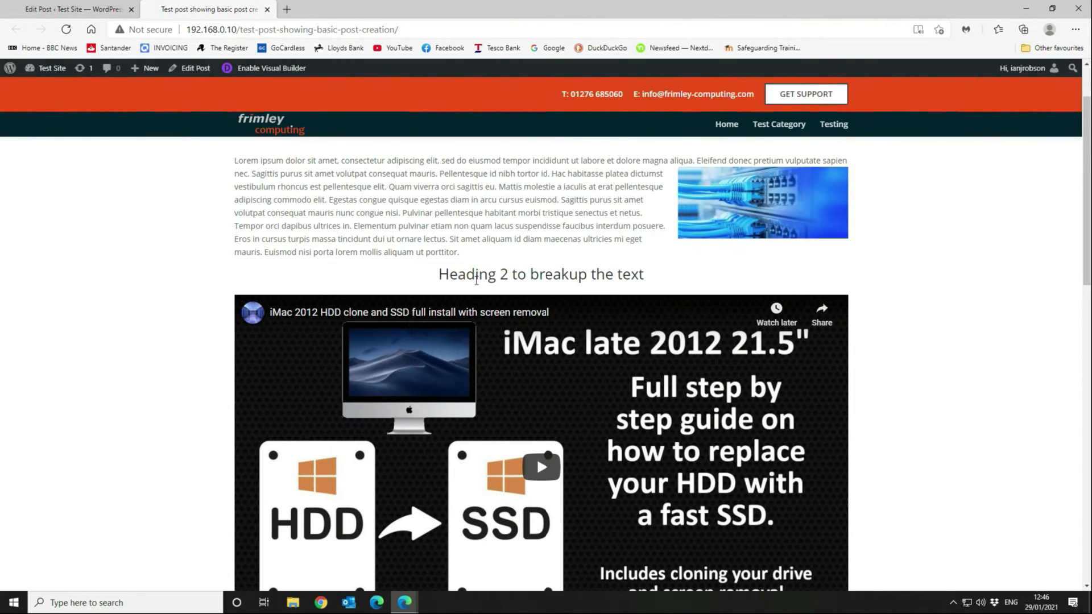
scroll(535, 398, down, 2)
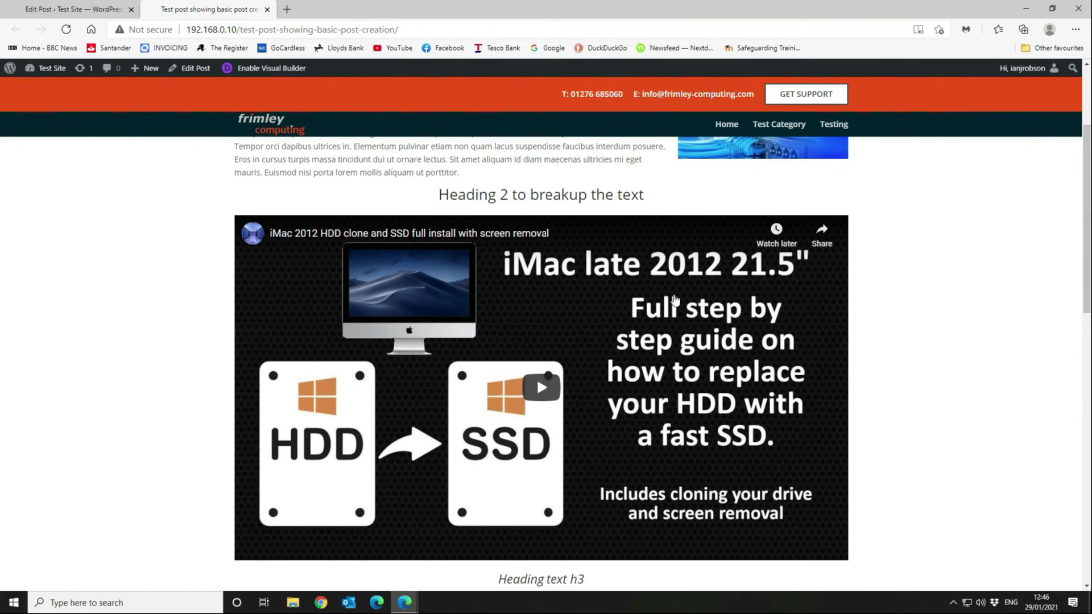
click(542, 392)
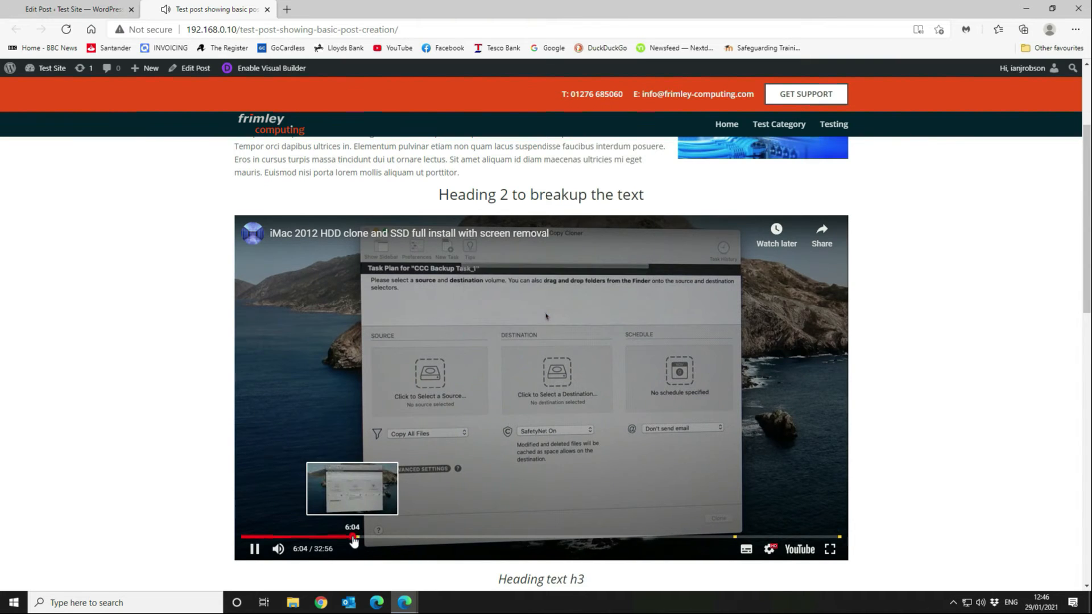
click(275, 537)
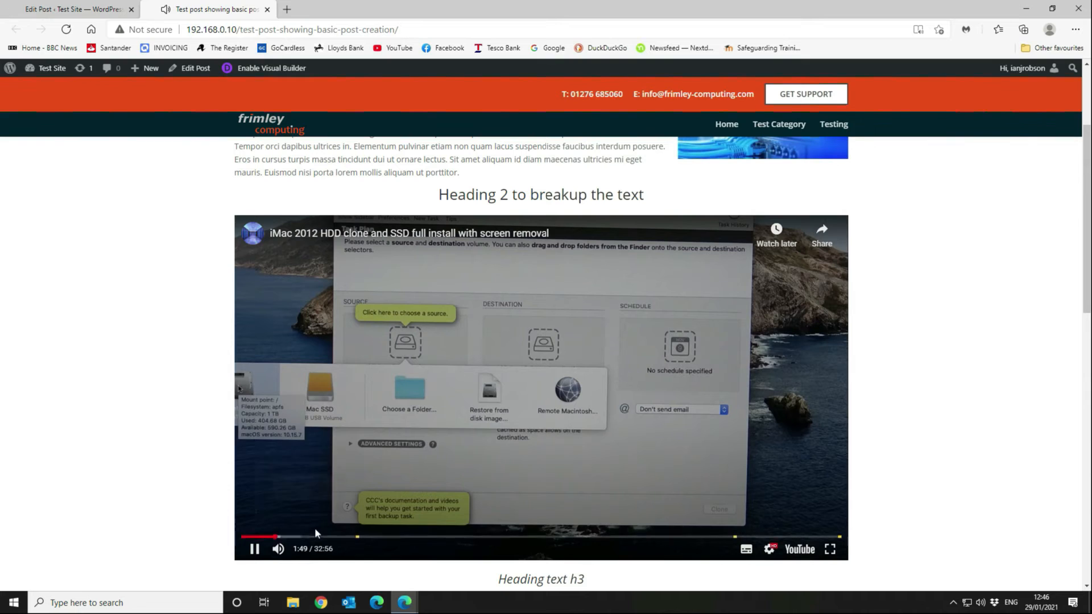
click(259, 548)
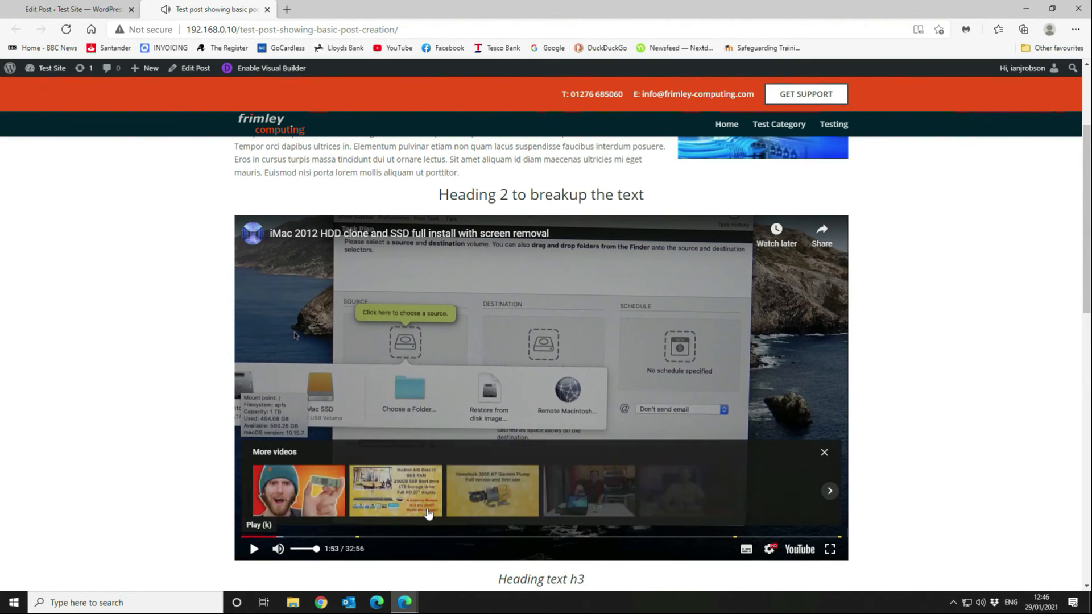
scroll(597, 384, down, 7)
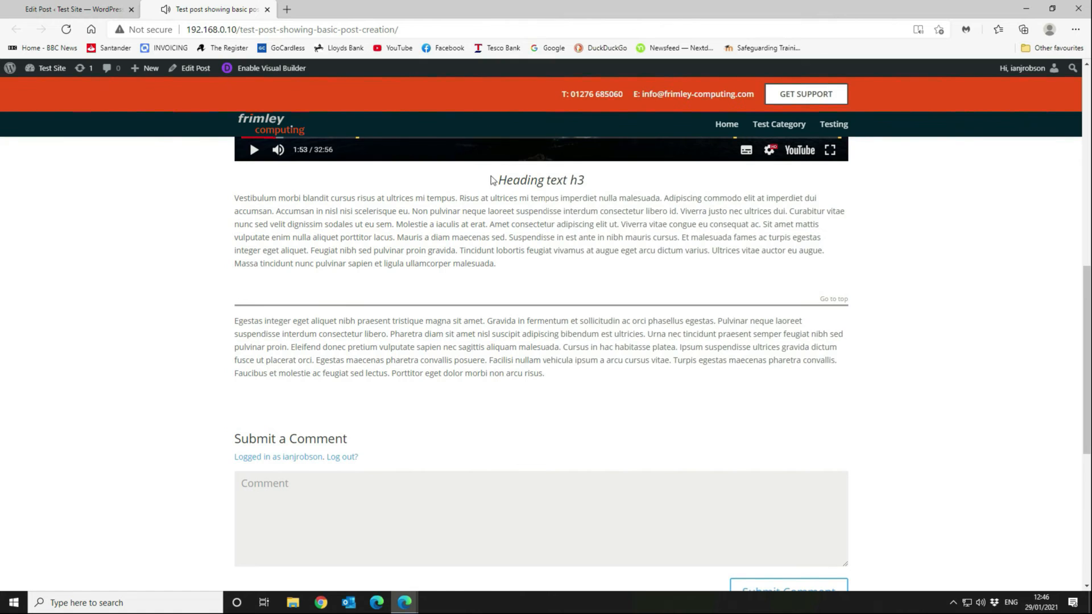
drag(494, 180, 603, 188)
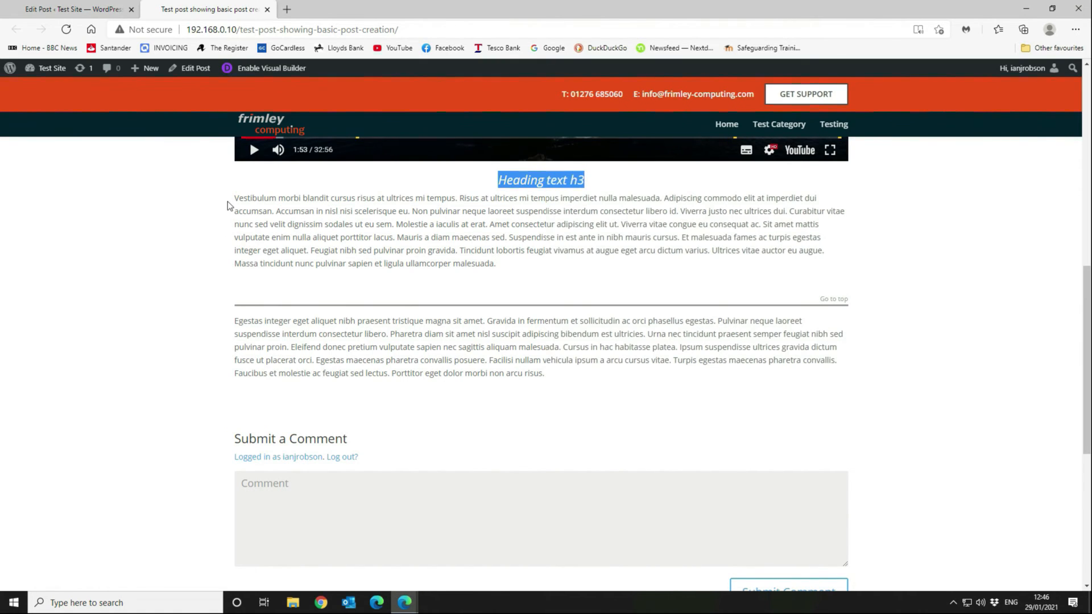
drag(228, 210, 508, 263)
click(489, 239)
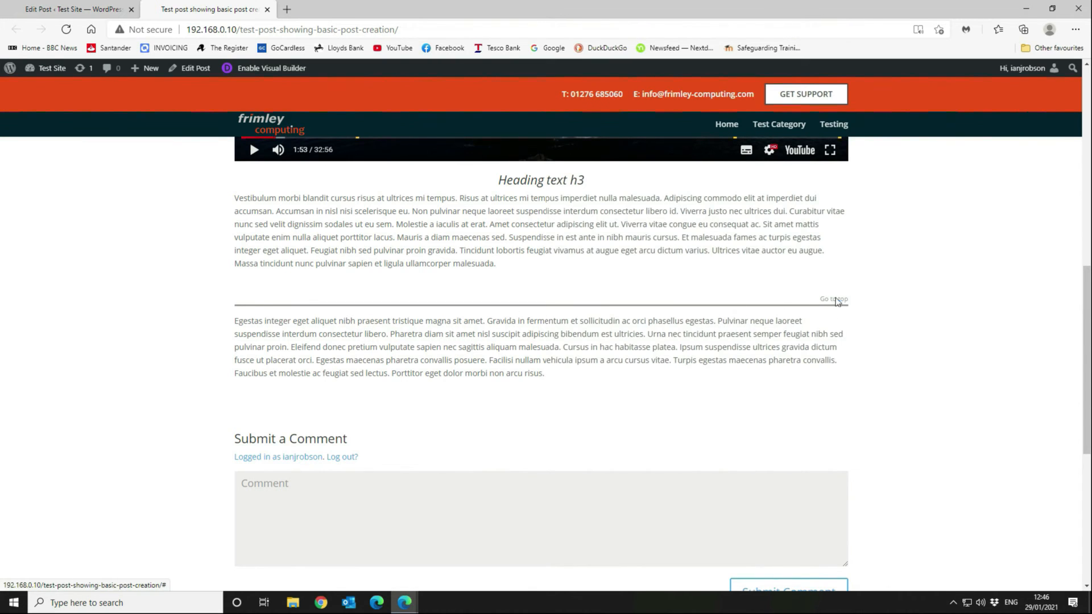
click(833, 307)
scroll(891, 336, down, 15)
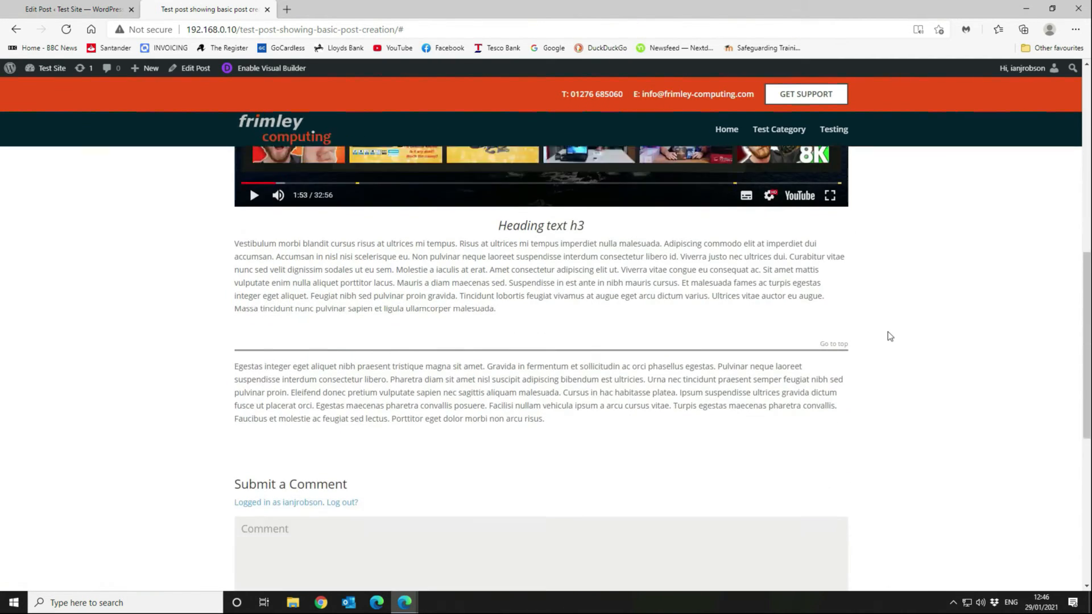
drag(228, 299, 631, 353)
click(626, 401)
scroll(484, 377, down, 2)
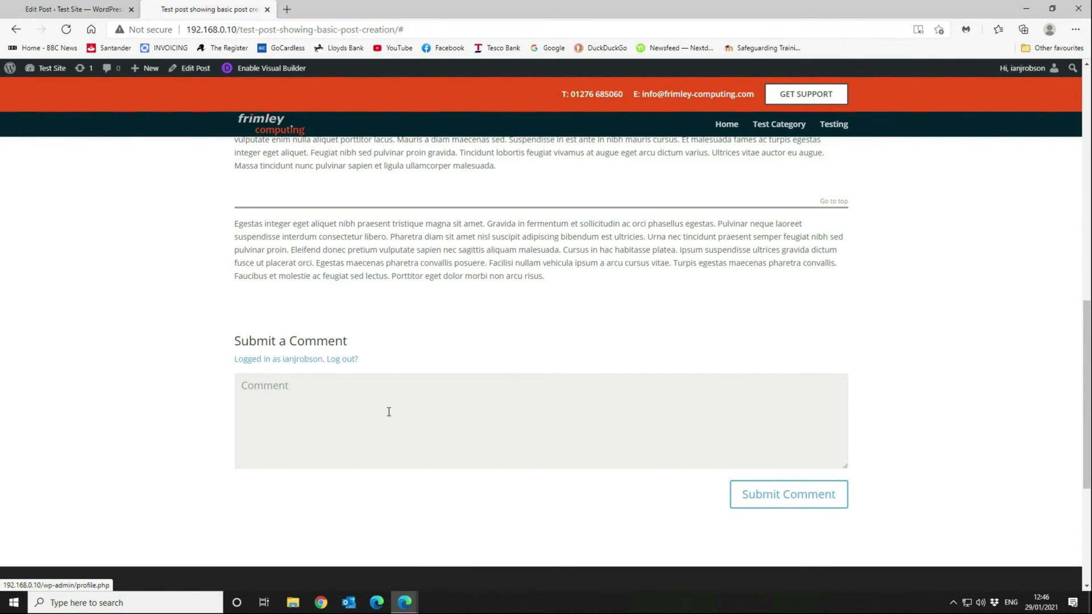
Submit the comment 'This is a great post' on the live post.
click(378, 388)
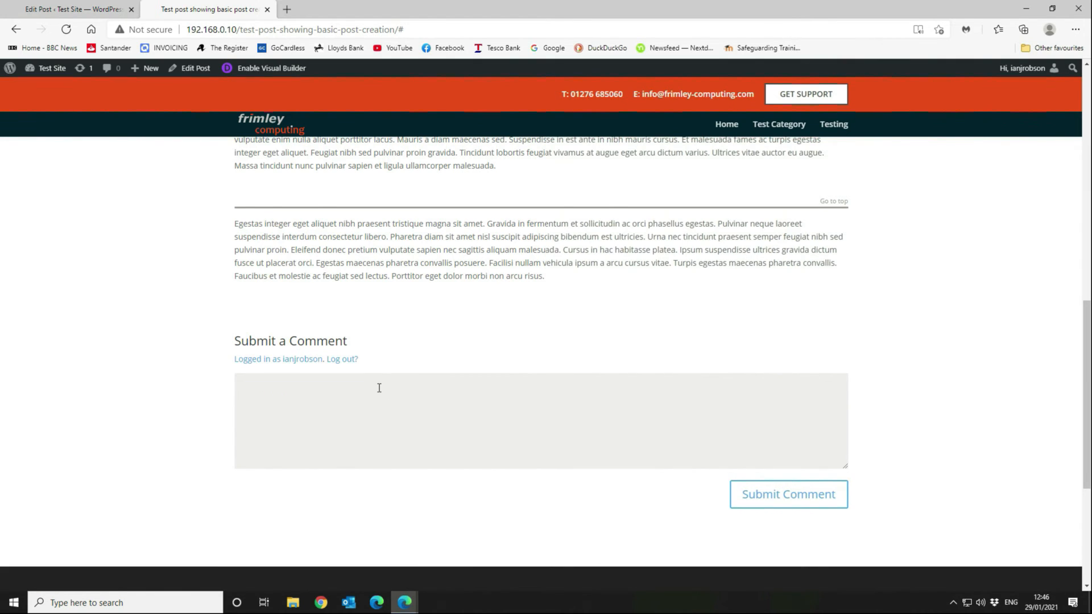
text(This is a great post)
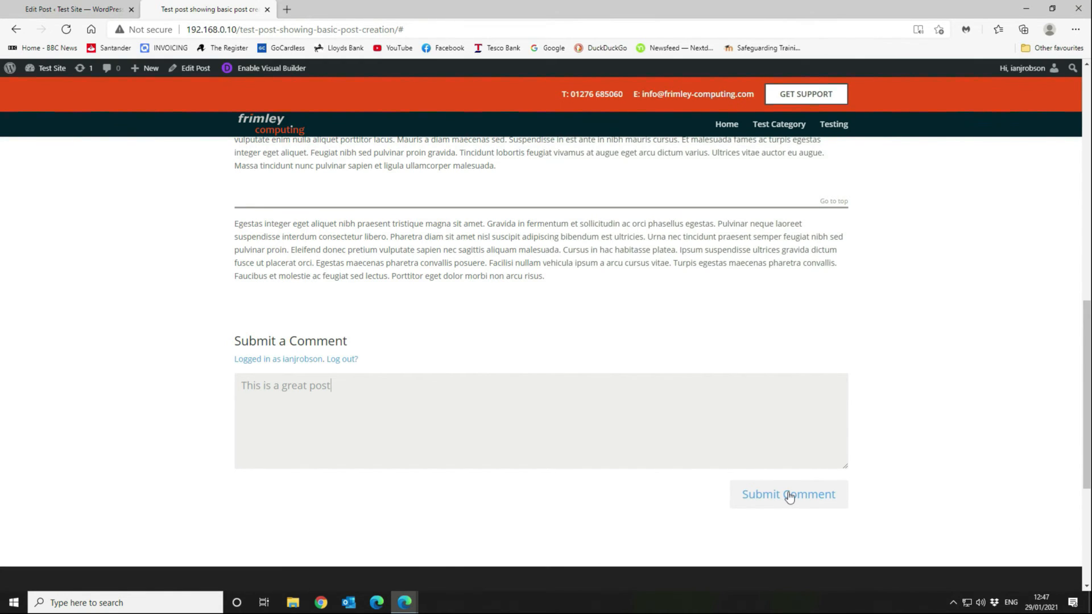
click(789, 497)
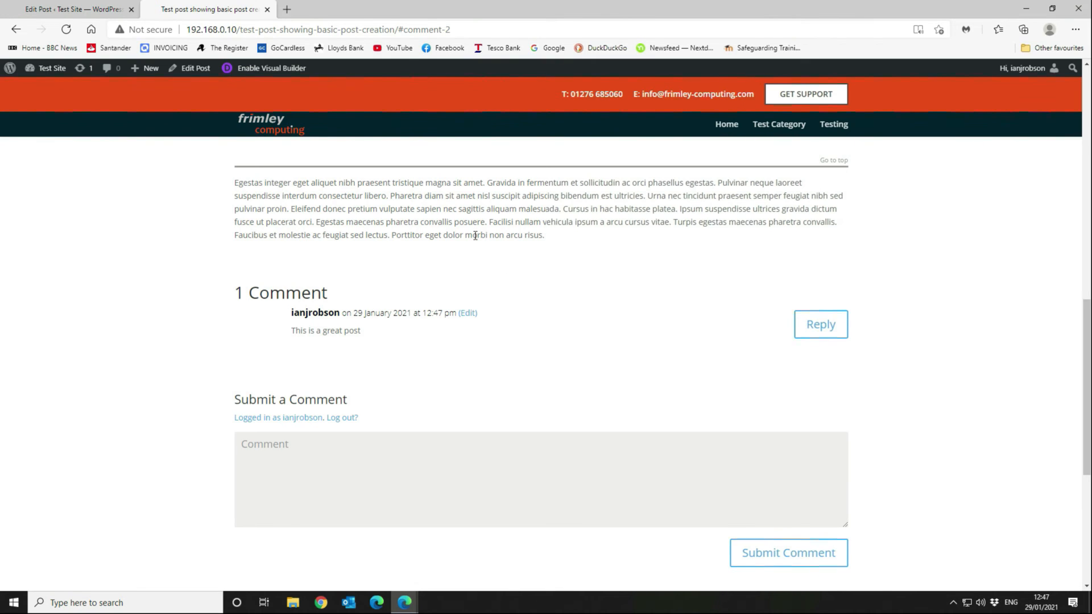
Unapprove the 'This is a great post' comment on the Comments page, then list All Posts.
click(267, 10)
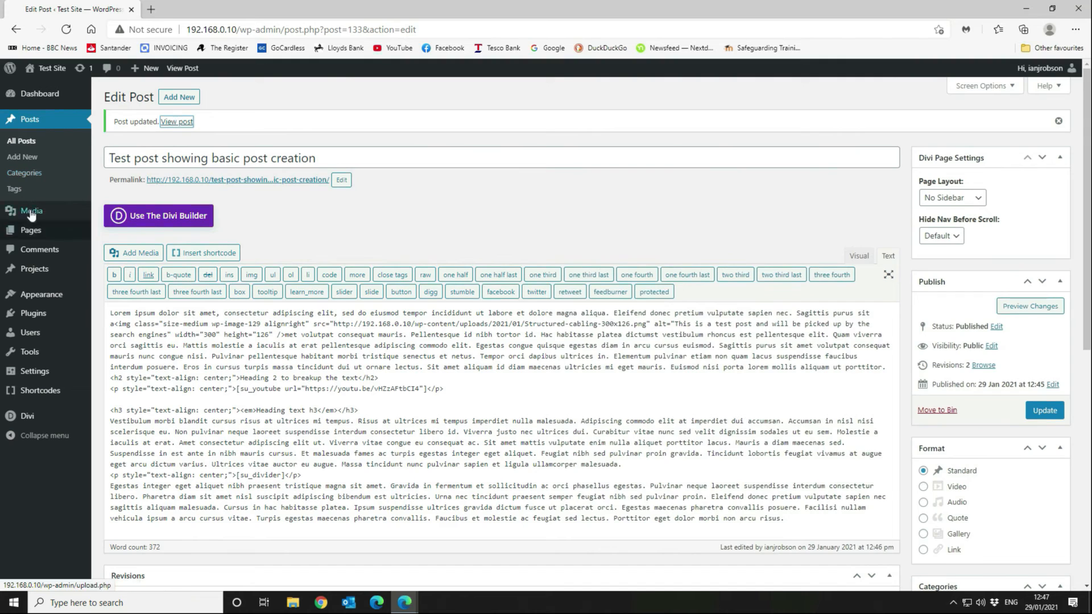
click(33, 251)
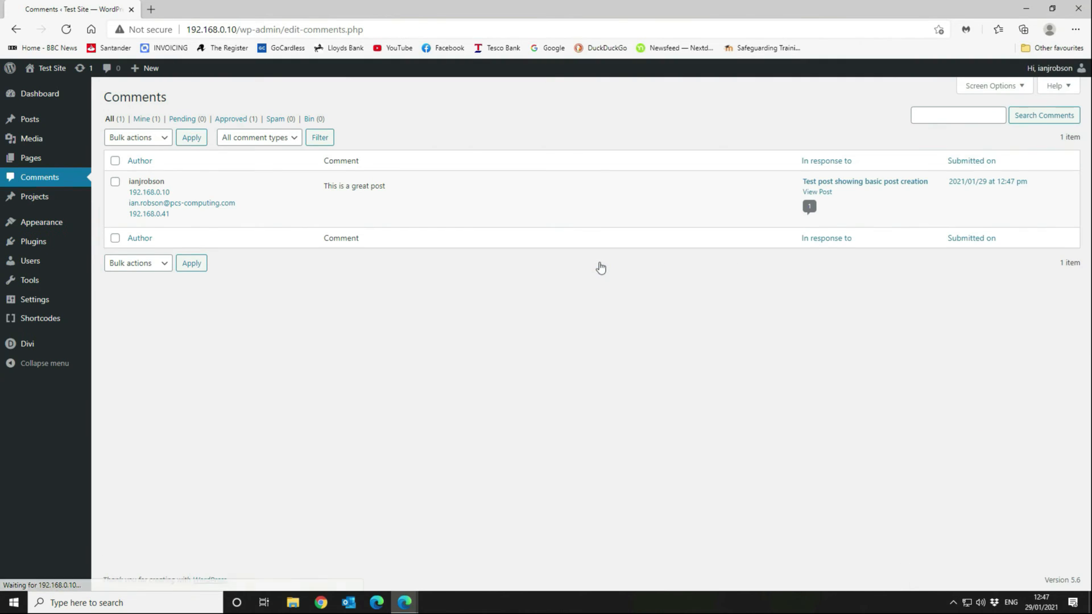
mouse_move(176, 211)
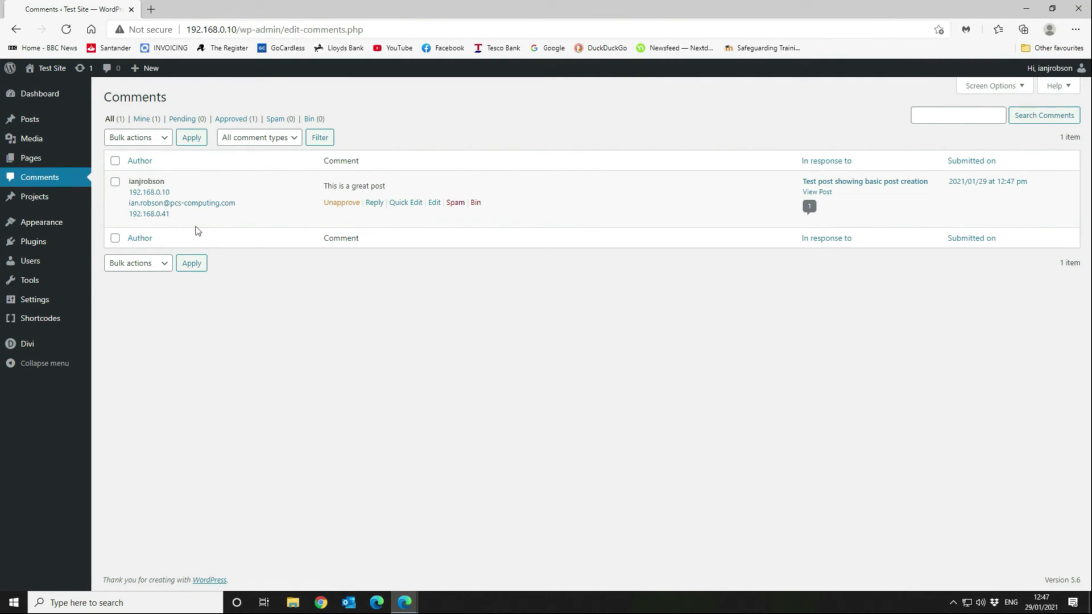
click(351, 203)
right_click(352, 203)
click(510, 428)
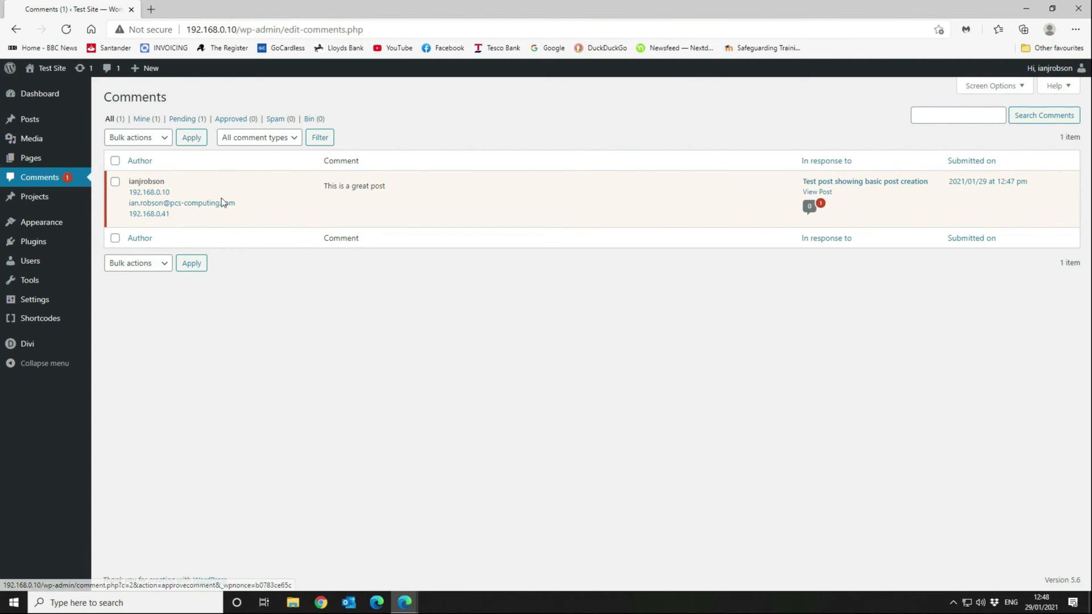
mouse_move(46, 122)
click(102, 121)
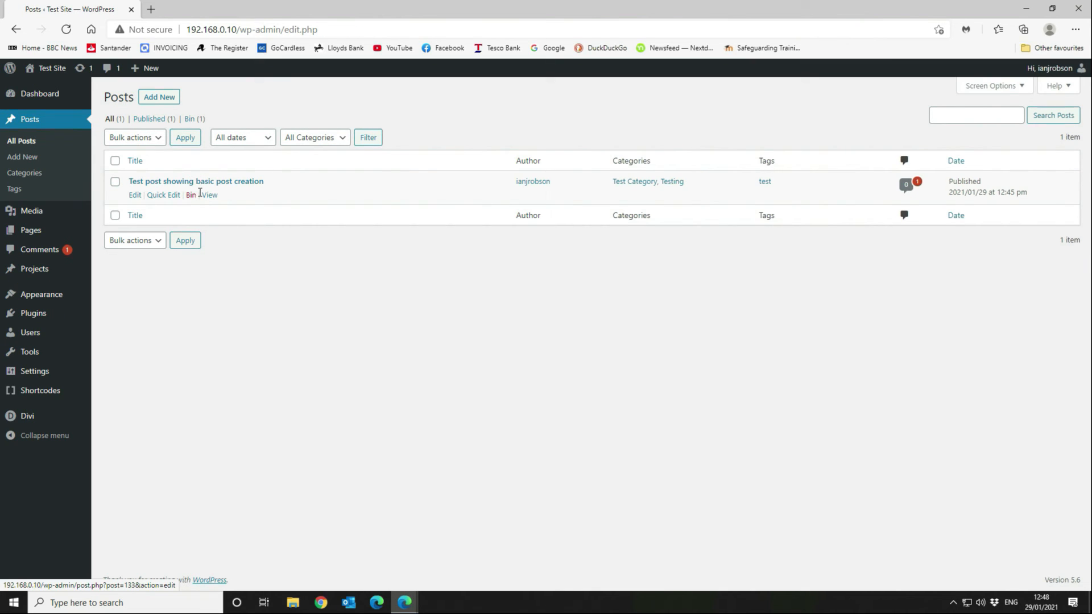
Open the published post in a new tab and scroll to the comment awaiting moderation.
right_click(200, 194)
click(242, 207)
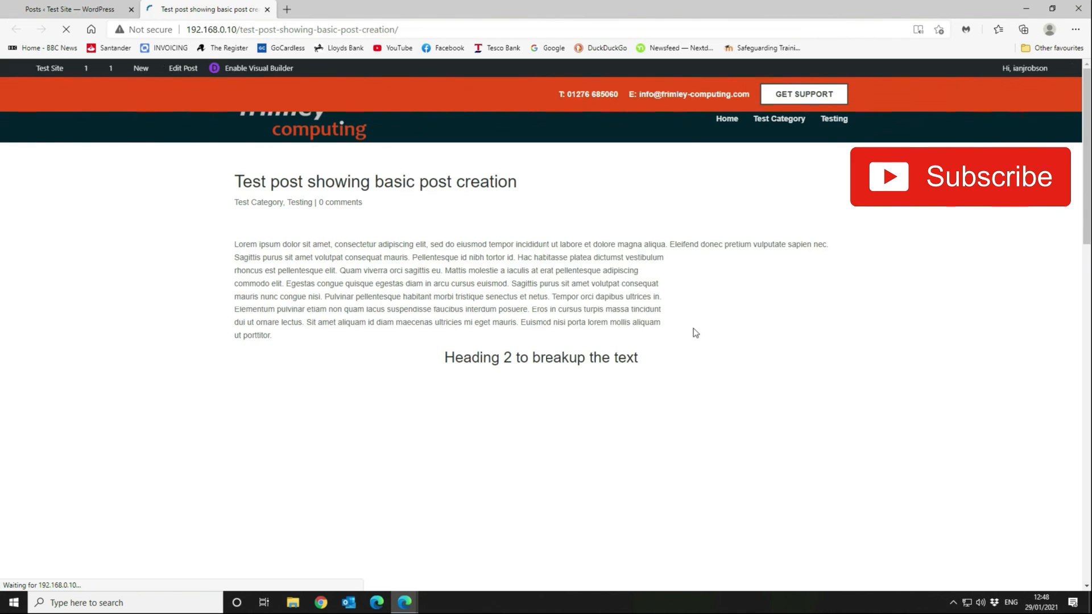
scroll(689, 295, down, 15)
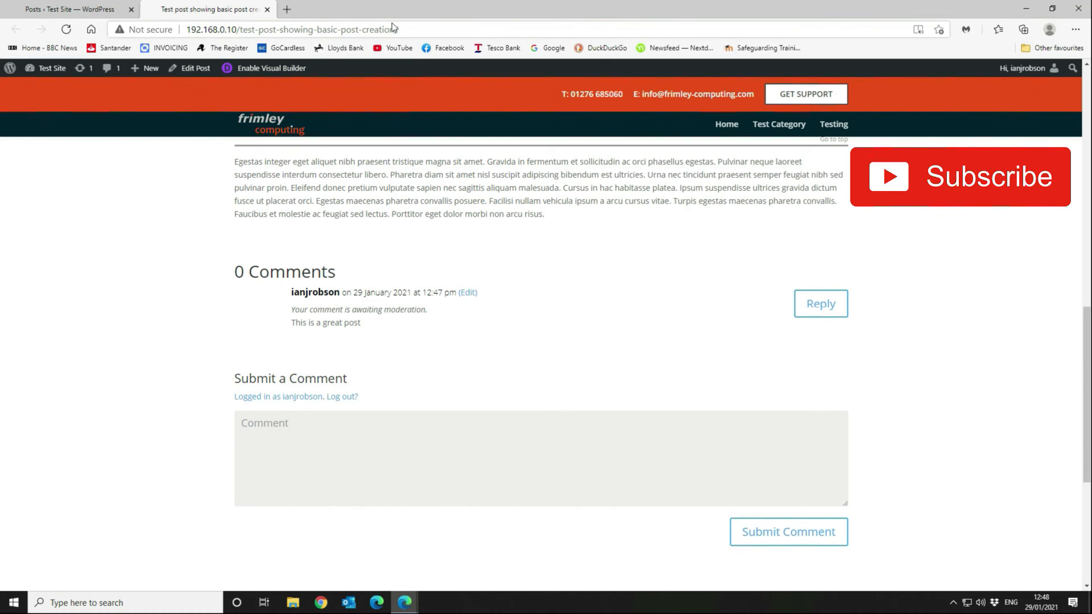
Copy the post's URL from the address bar and start Chrome to view it logged out.
click(391, 28)
key(ctrl+c)
right_click(391, 28)
click(421, 119)
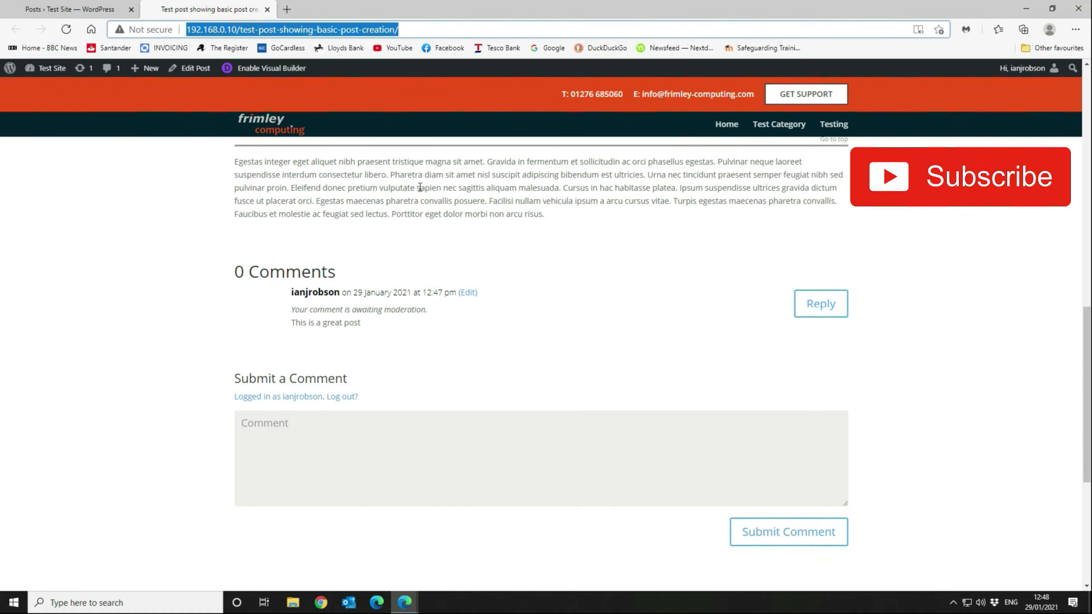
click(321, 603)
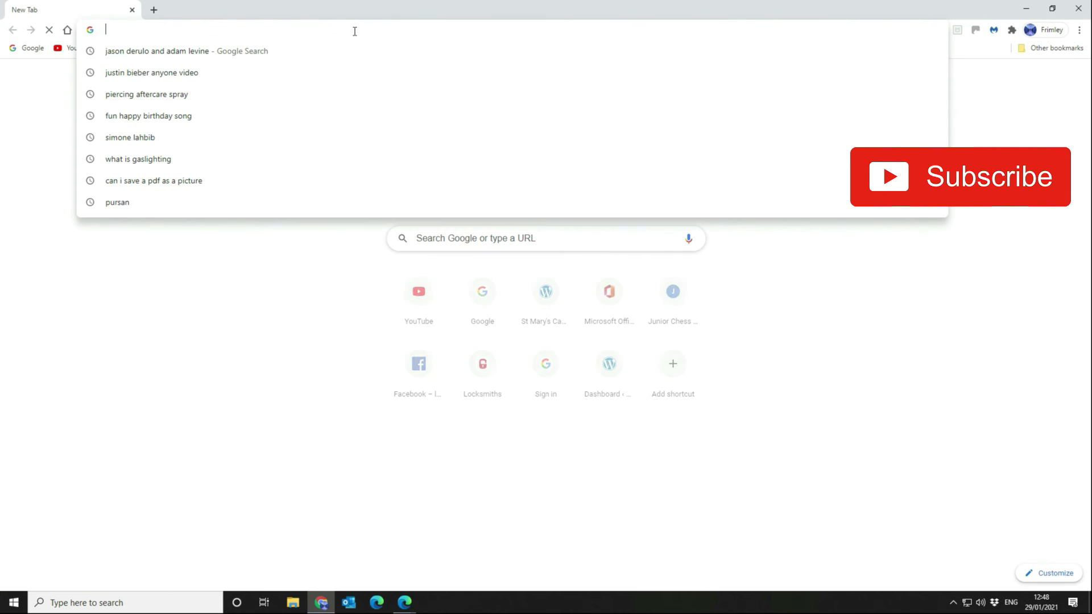
Load the pasted post URL in Chrome and scroll down to its comments as a logged-out visitor.
key(ctrl+v)
key(Return)
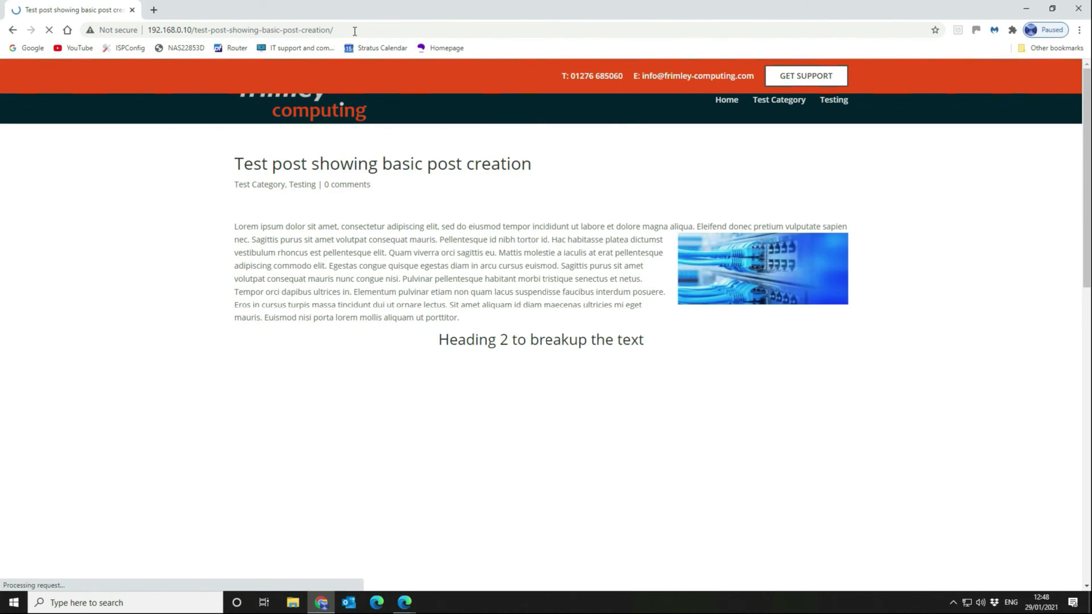
scroll(571, 175, down, 10)
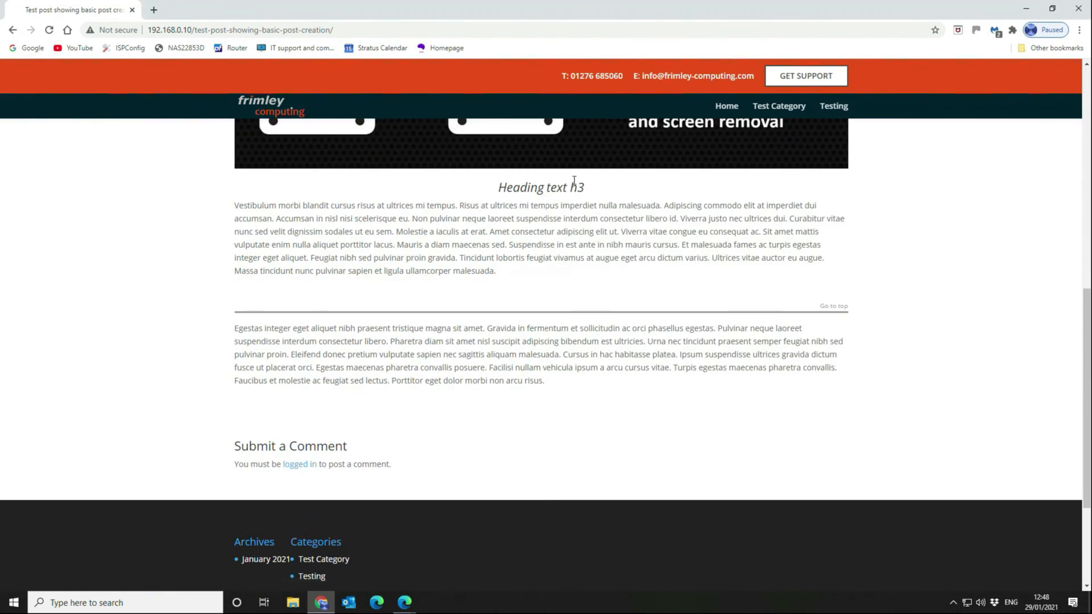
scroll(498, 312, down, 2)
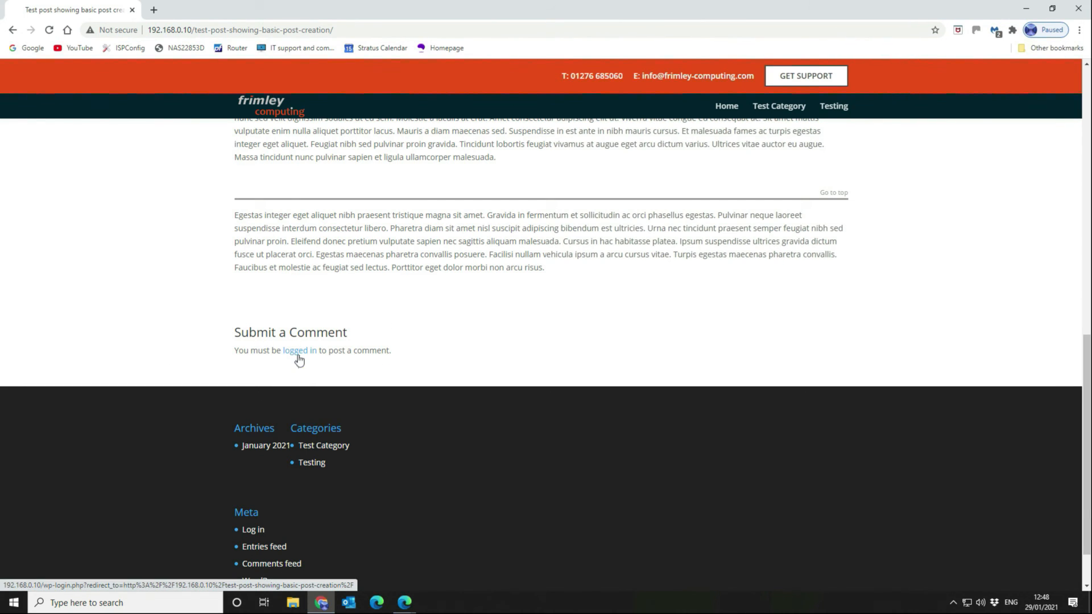
scroll(556, 356, down, 1)
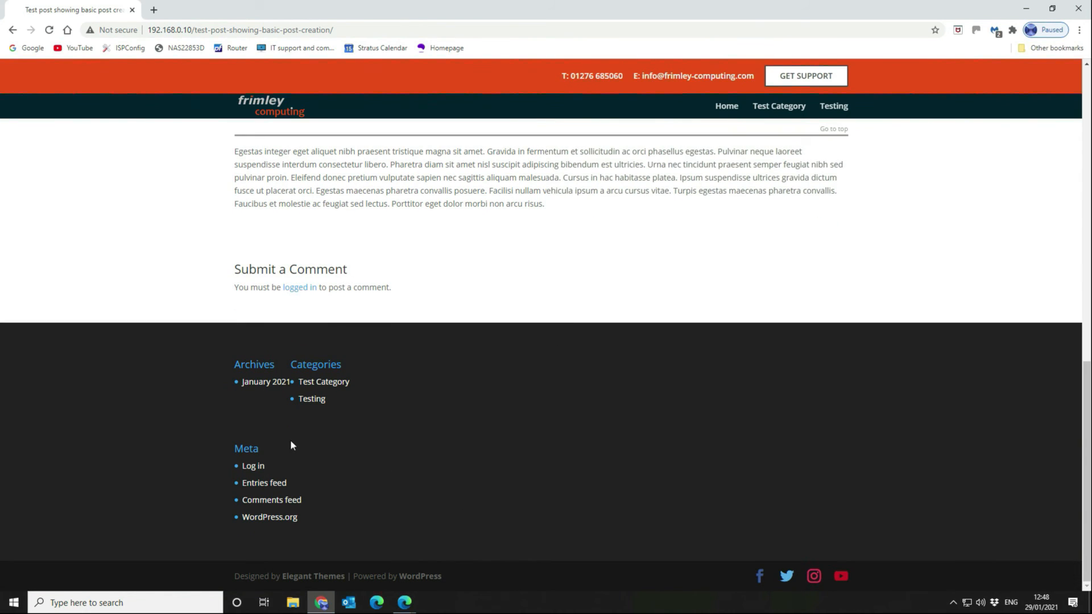
Visit the login page, go back to the post, close Chrome and return to the admin Posts tab.
click(253, 468)
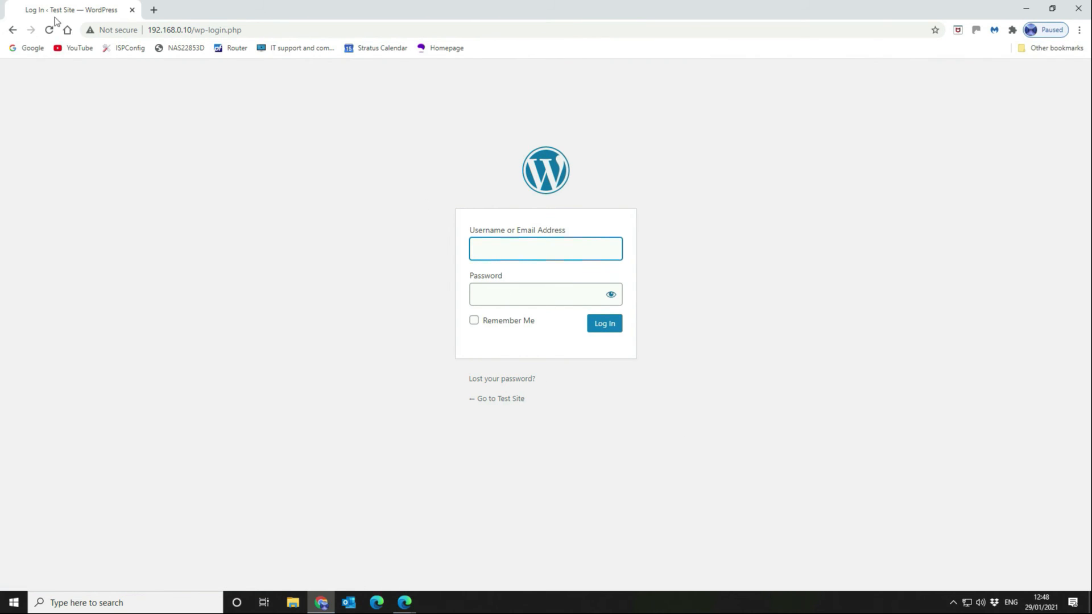
click(13, 29)
scroll(530, 364, up, 12)
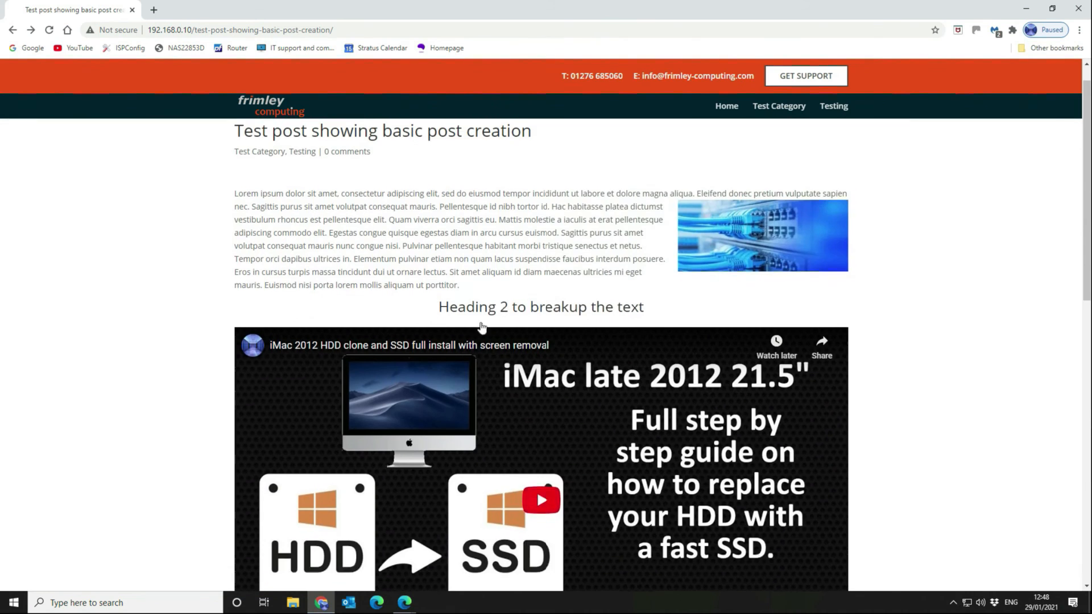
scroll(307, 145, up, 1)
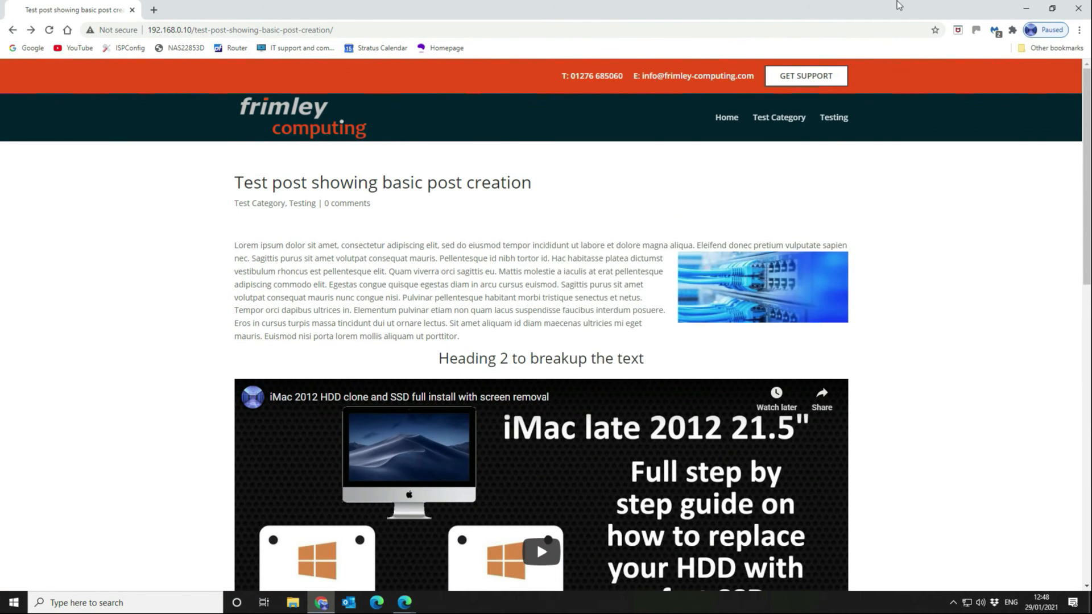
click(1088, 12)
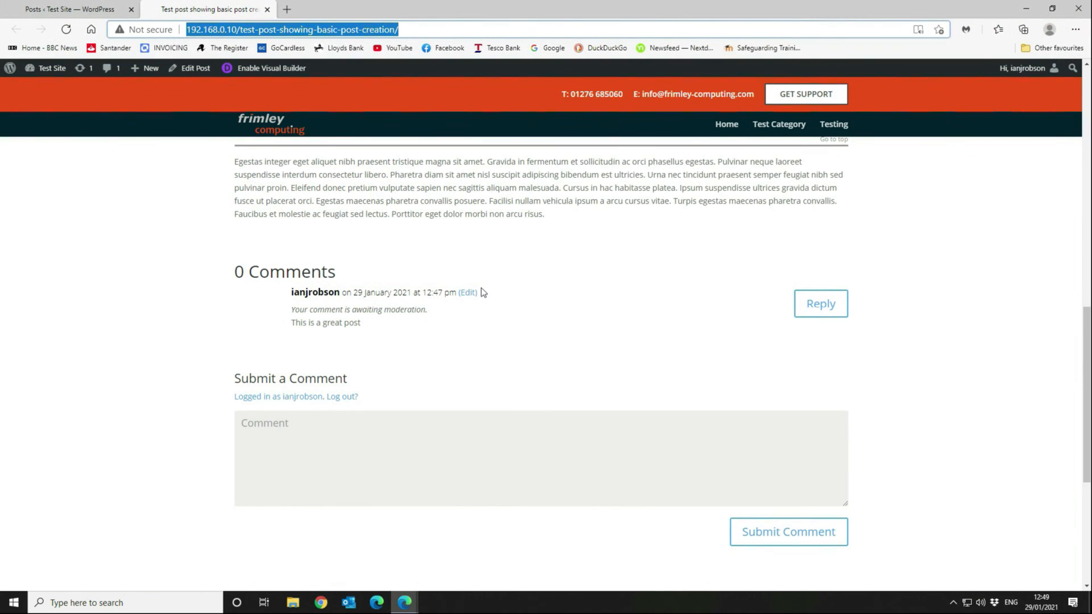
scroll(1012, 154, up, 10)
click(97, 8)
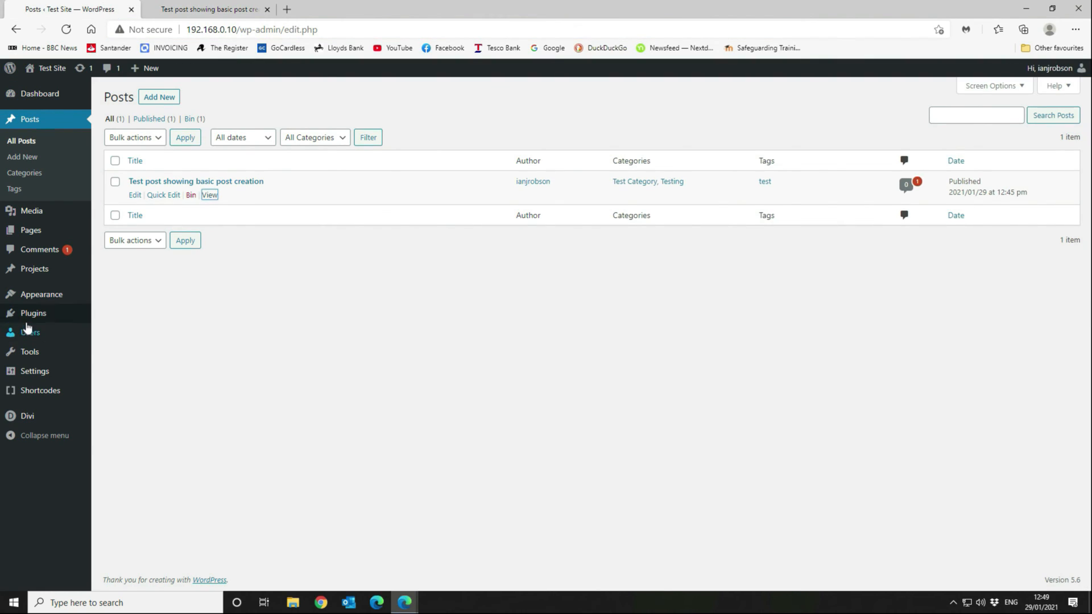
Enable 'Anyone can register' under Membership in General Settings and save the changes.
mouse_move(37, 368)
click(124, 375)
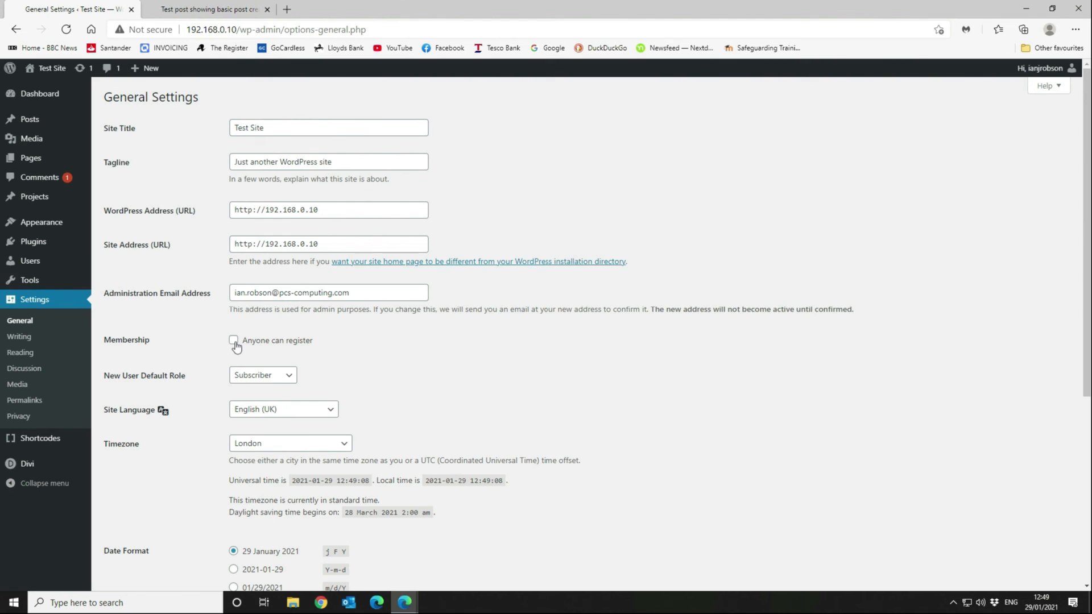
click(234, 341)
scroll(380, 390, down, 5)
click(131, 531)
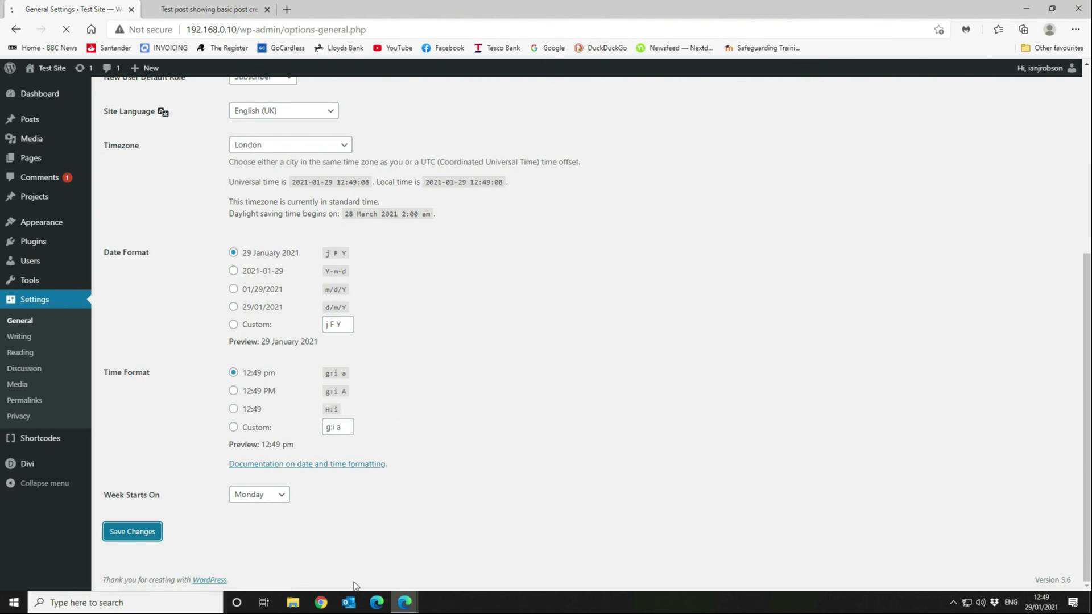
Reload the test post's tab and copy its URL from the address bar.
key(ctrl+Tab)
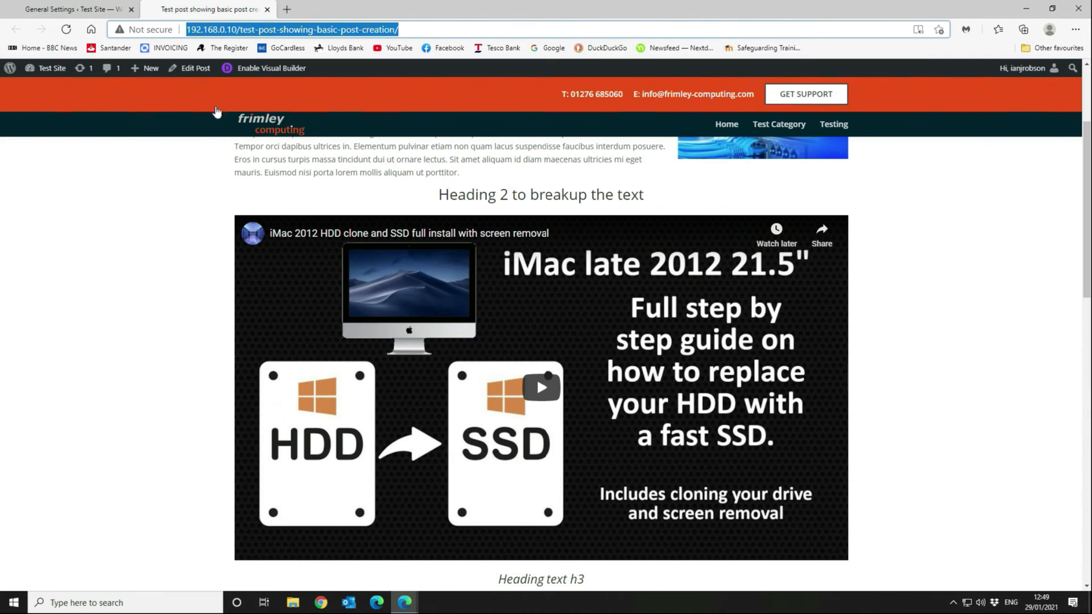
click(67, 31)
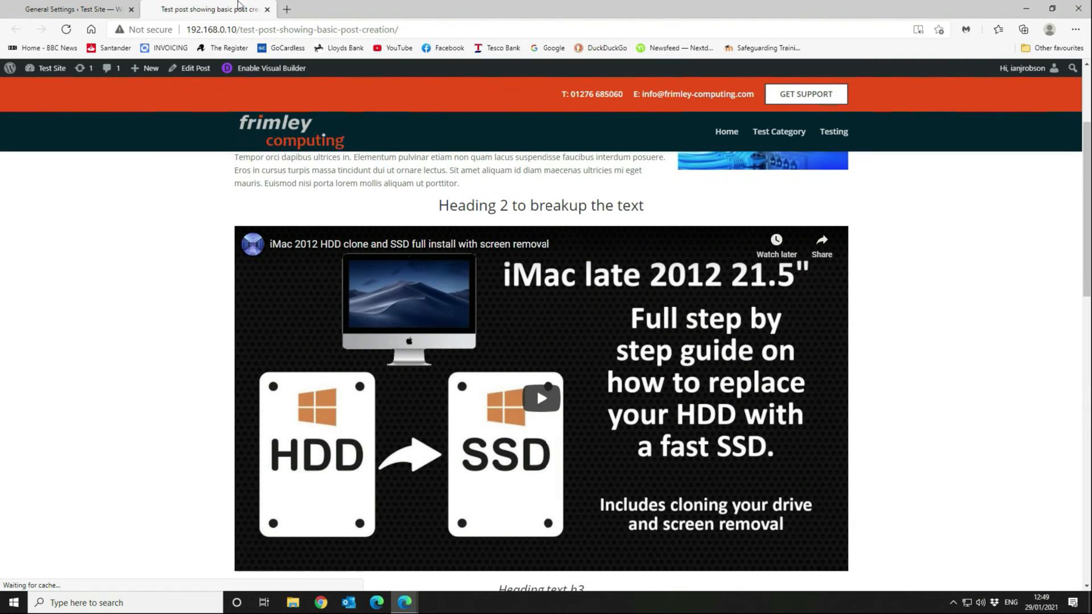
click(393, 30)
right_click(394, 30)
click(432, 122)
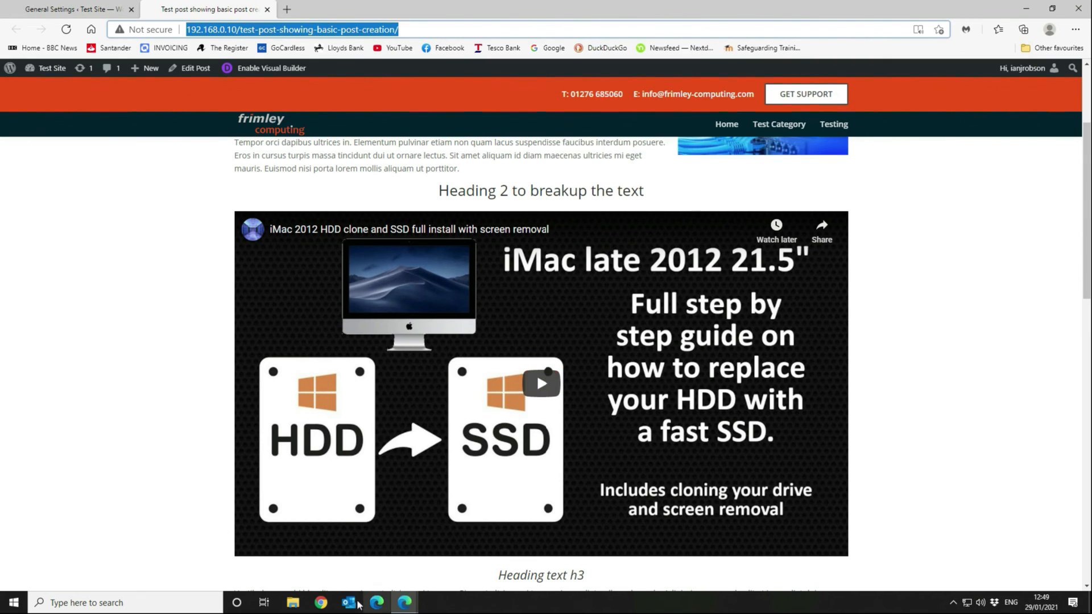
Load the test post in Chrome from the pasted URL and scroll to its comments.
click(322, 603)
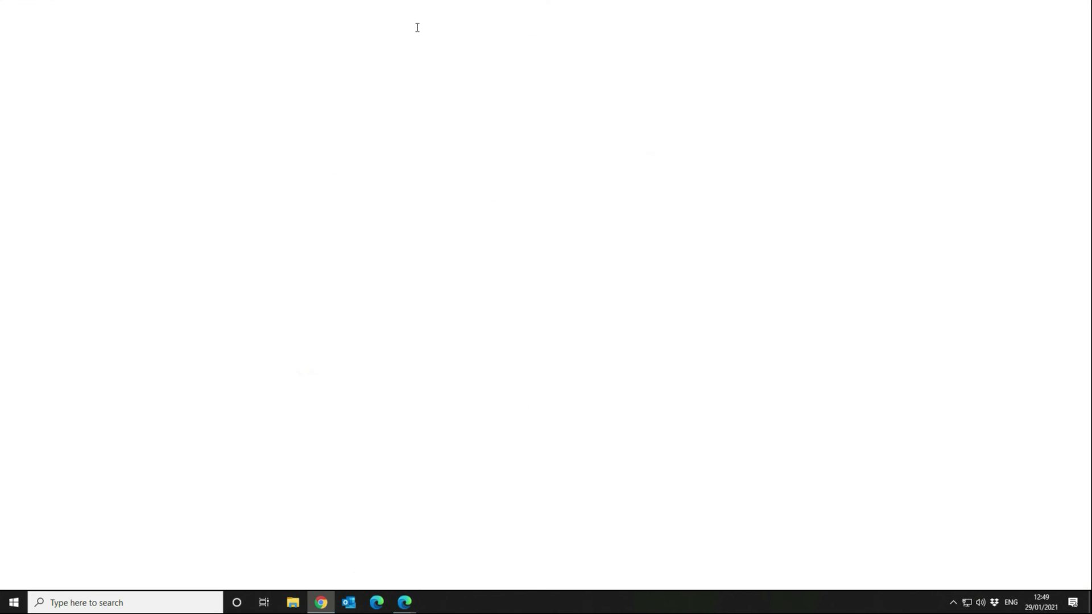
click(417, 28)
key(ctrl+v)
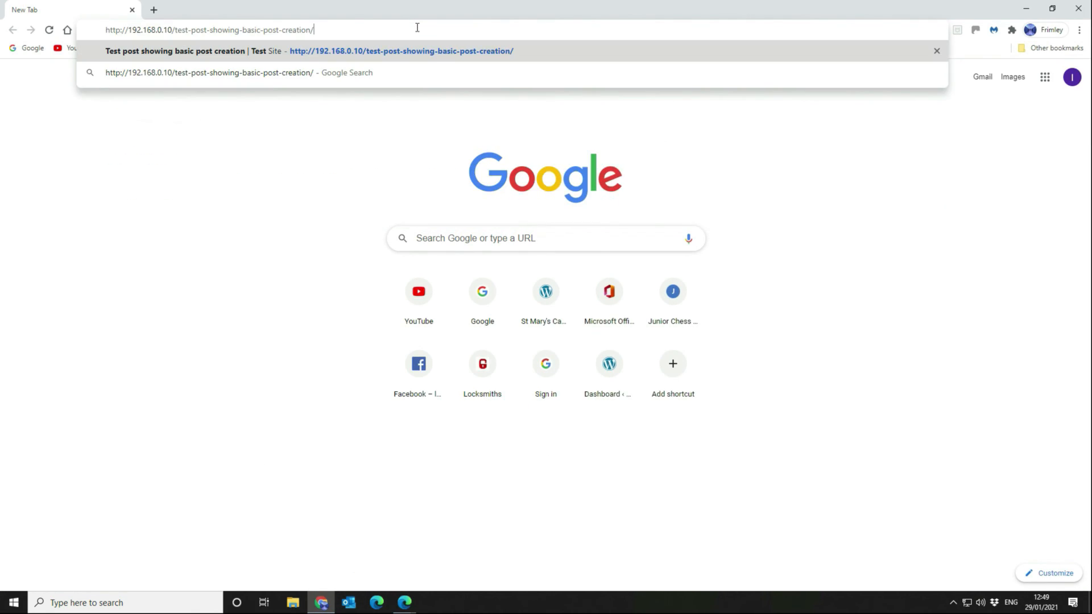
key(Return)
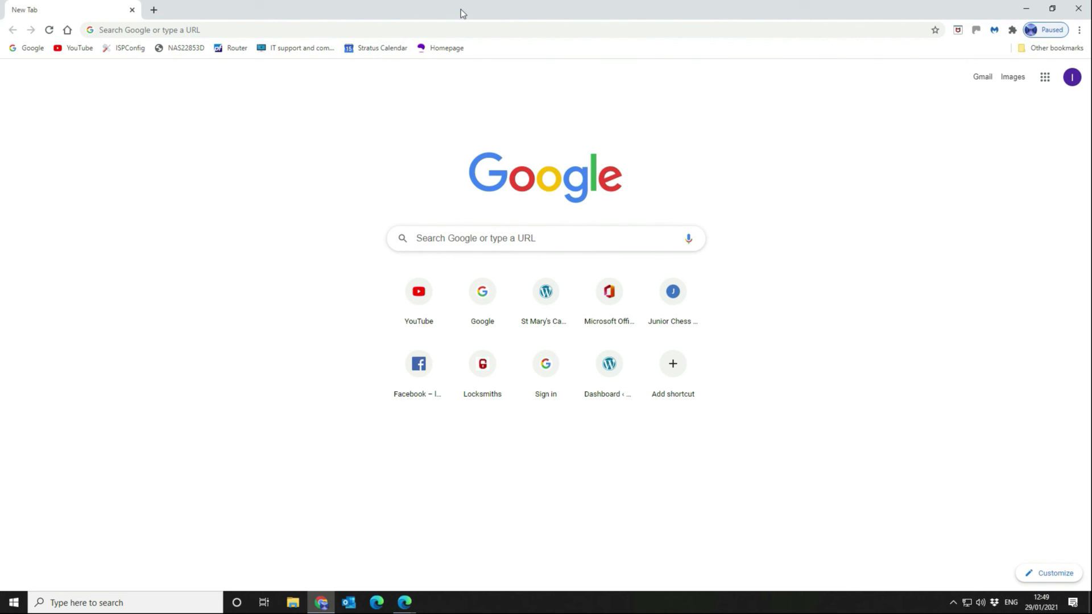
click(385, 28)
key(ctrl+v)
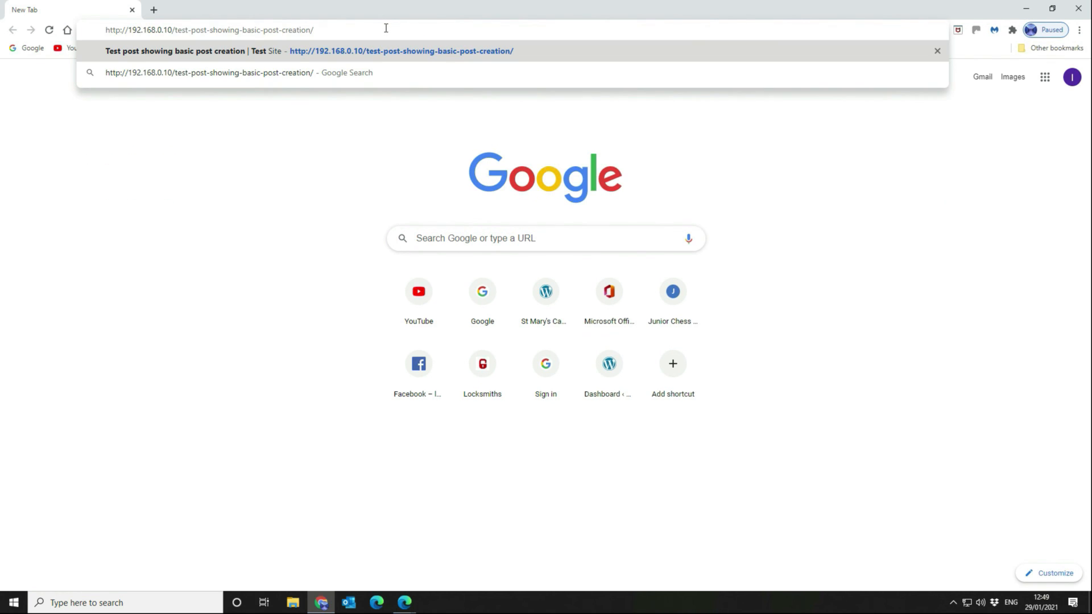
key(Return)
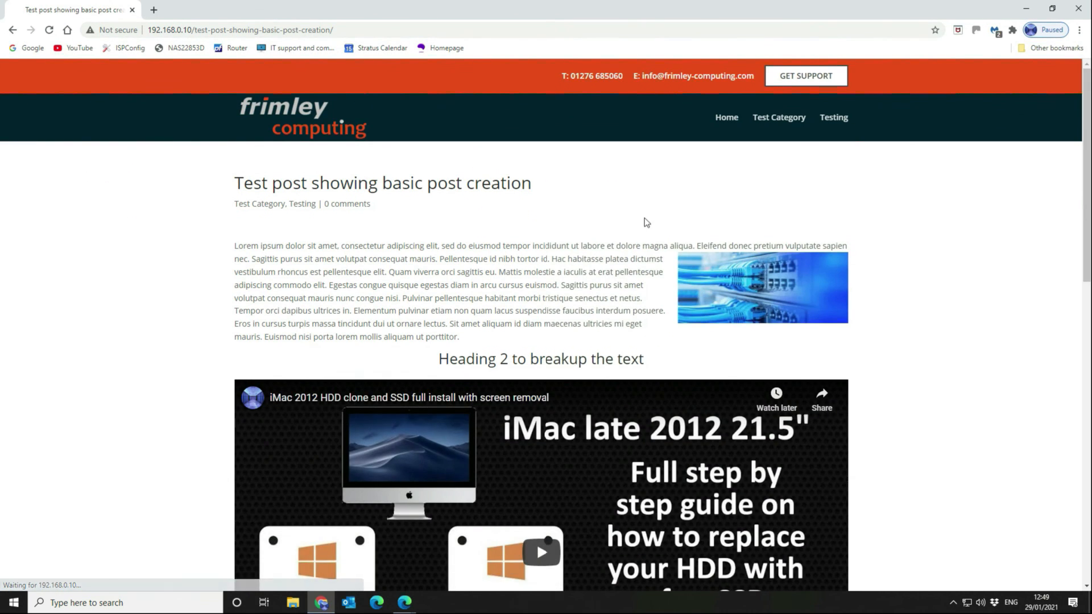
scroll(646, 223, down, 15)
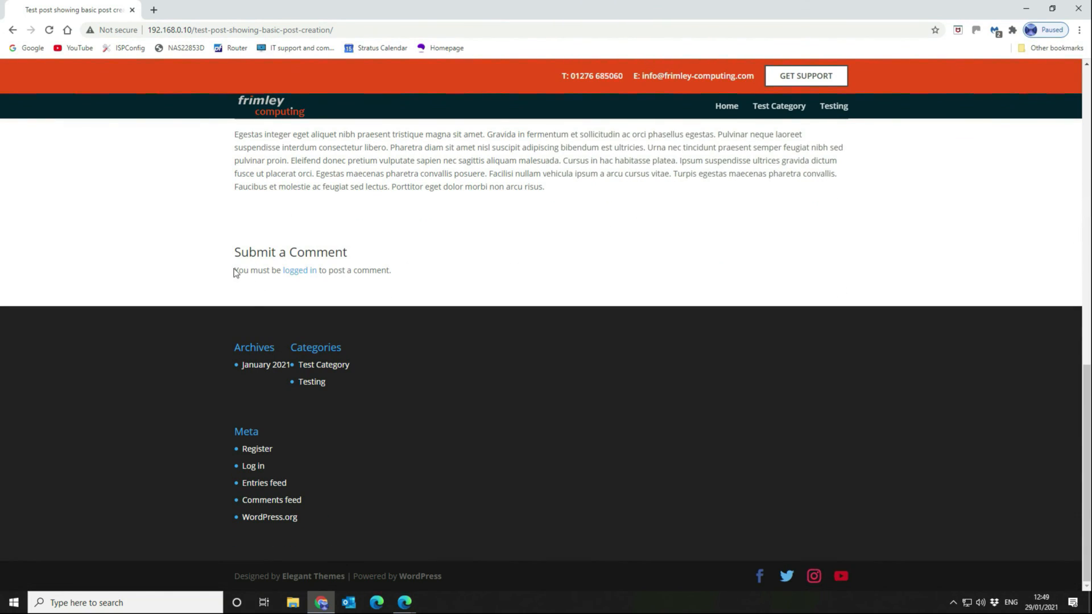
Follow the login link to the Register form, then return to the Test Site home page and reload.
click(299, 270)
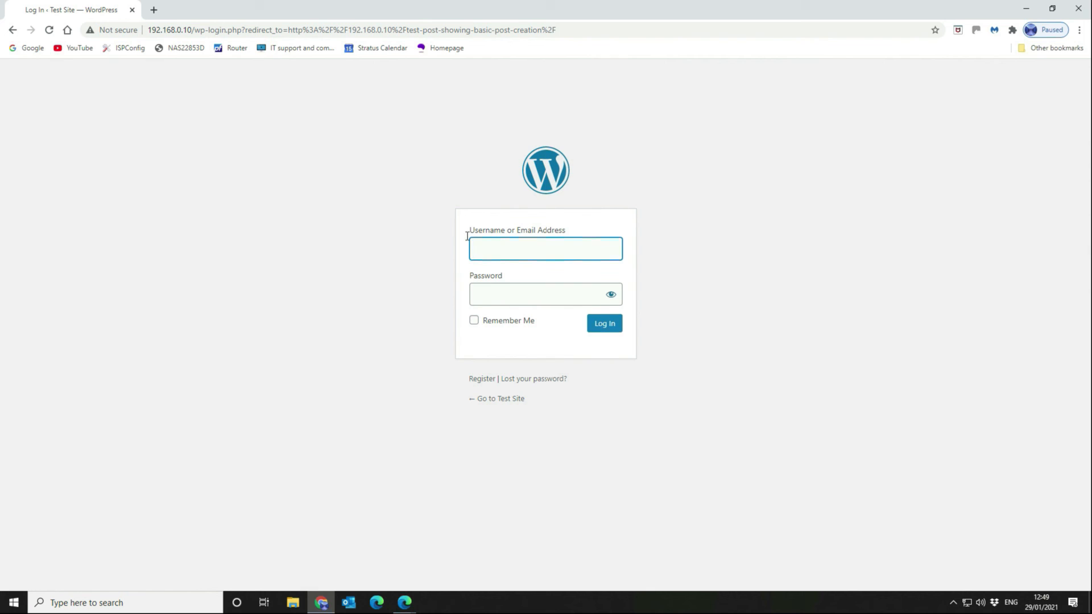
click(479, 381)
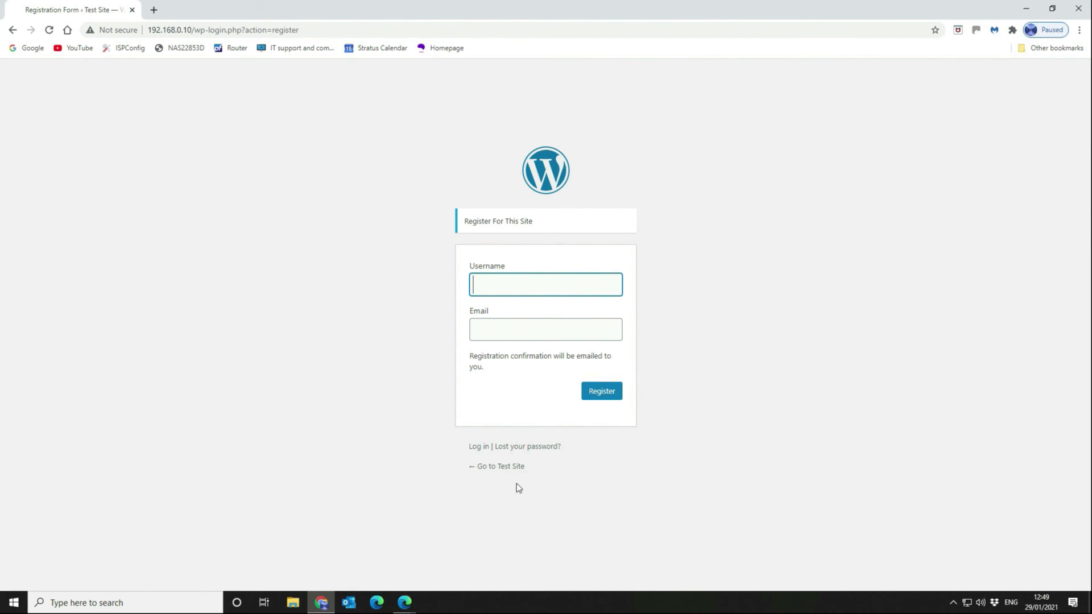
click(504, 468)
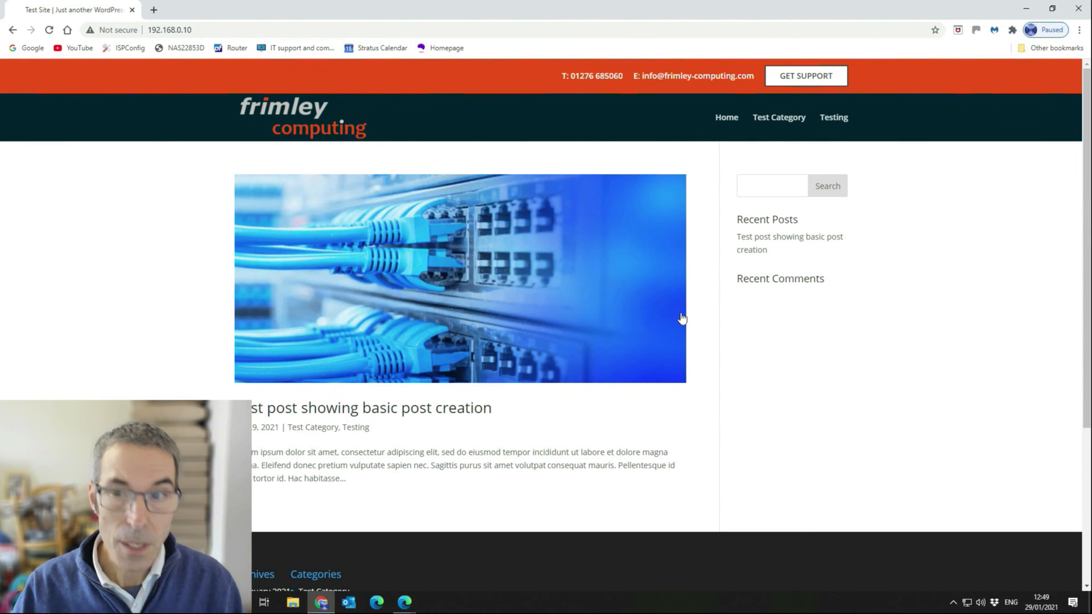
scroll(627, 307, down, 1)
scroll(627, 307, down, 3)
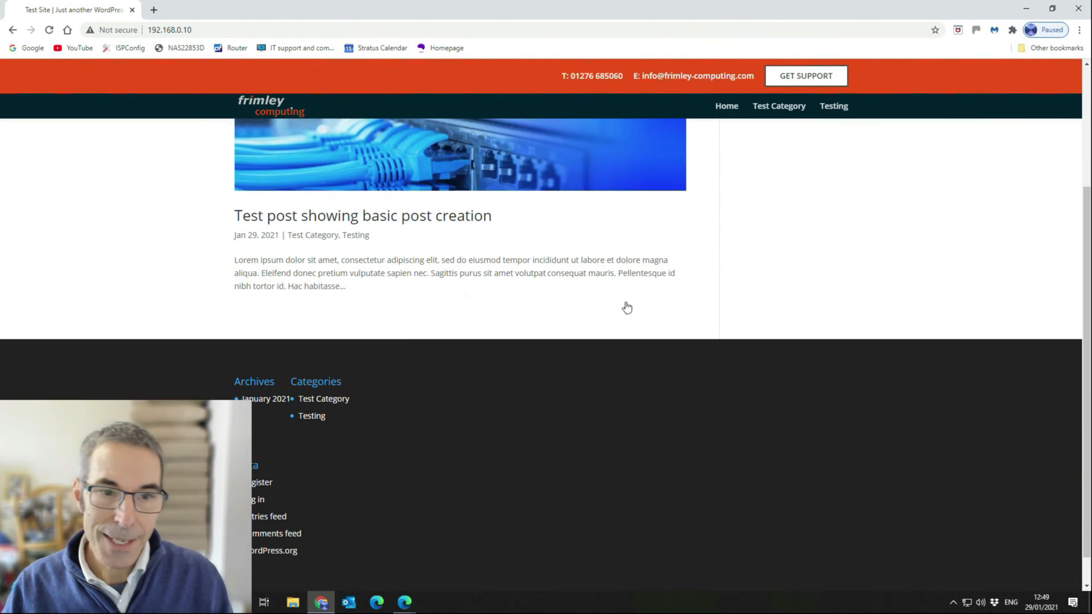
scroll(627, 307, up, 3)
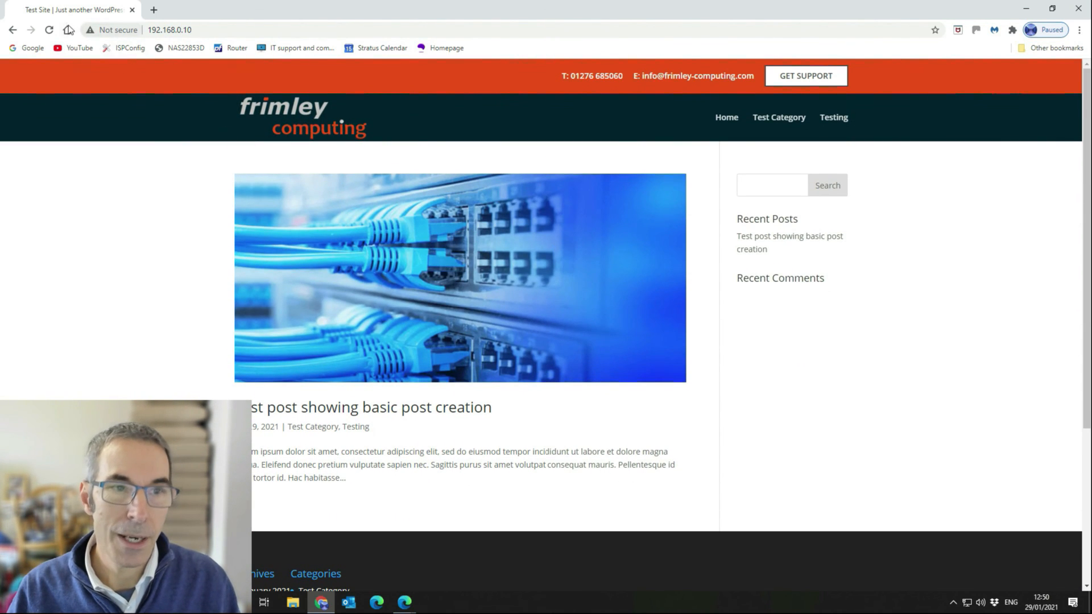
click(49, 31)
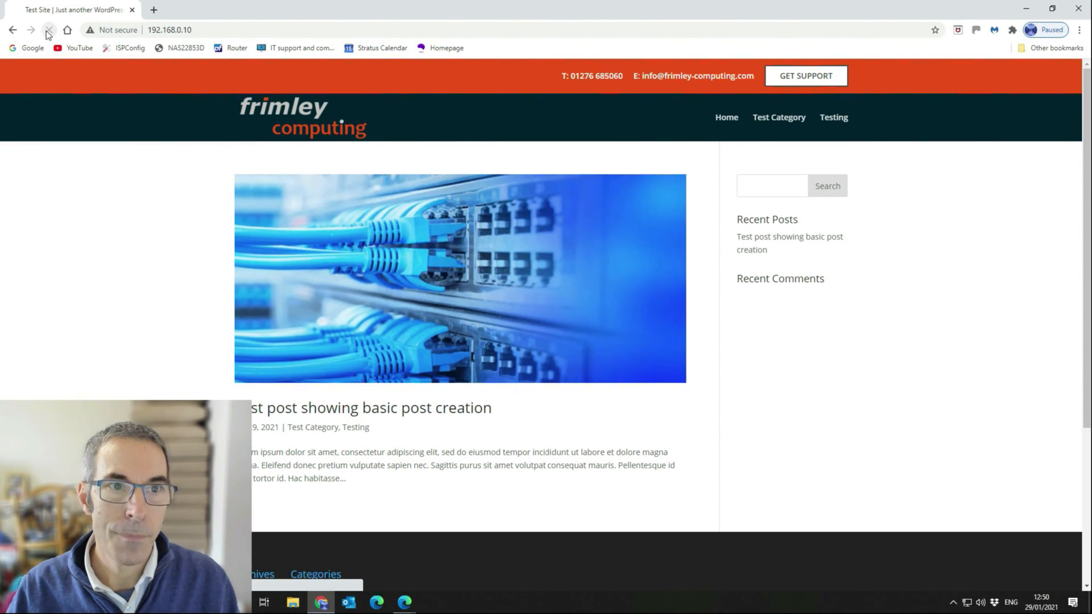
Close Chrome, scroll through the test post, then go from General Settings to All Posts.
click(1079, 9)
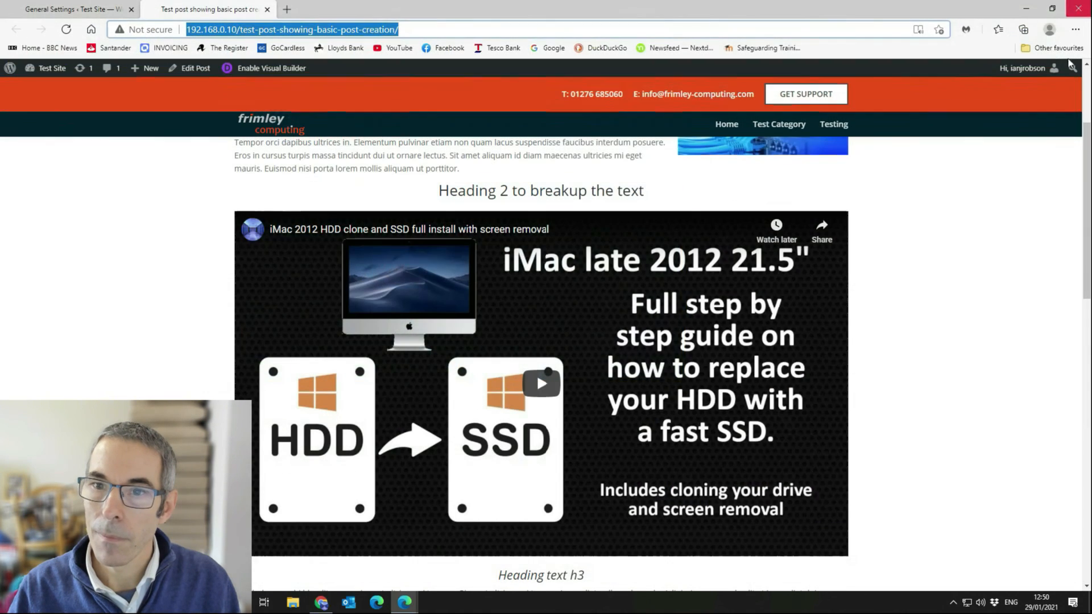
scroll(597, 342, down, 5)
scroll(597, 343, down, 5)
scroll(597, 343, up, 10)
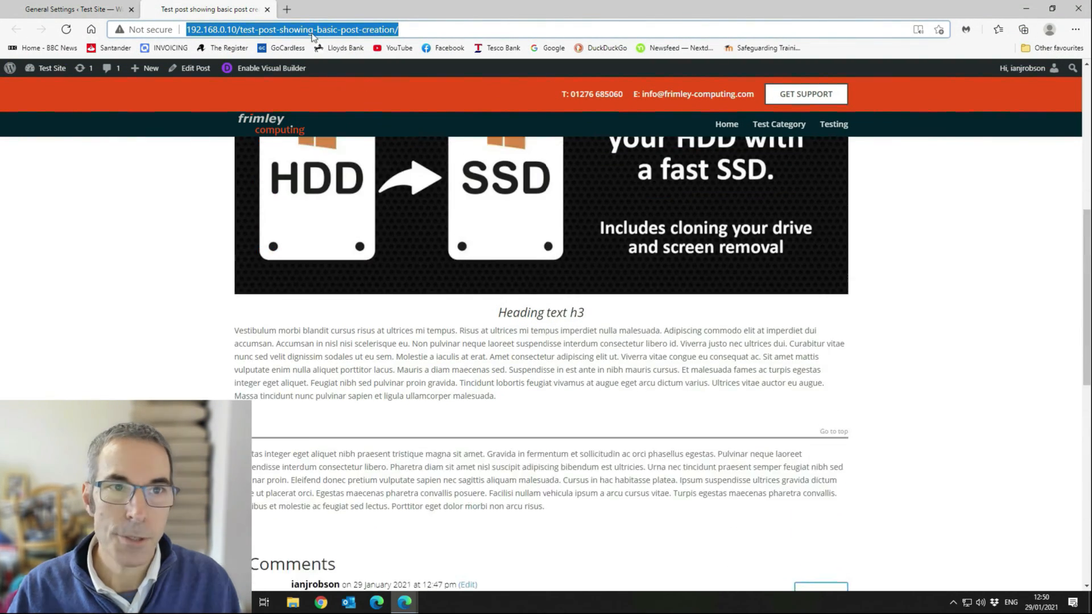
scroll(284, 94, up, 5)
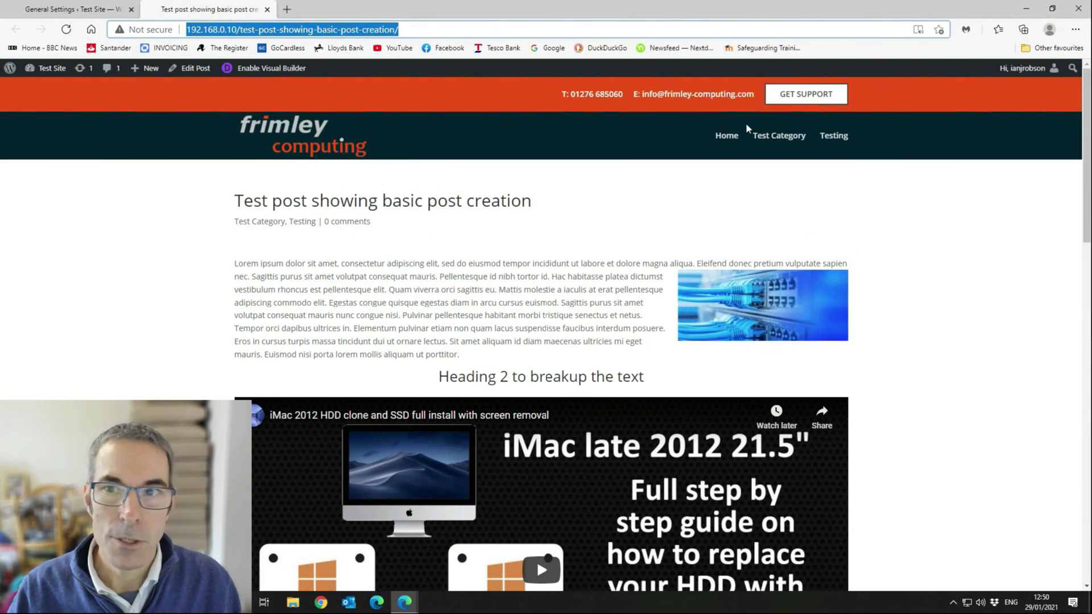
click(74, 9)
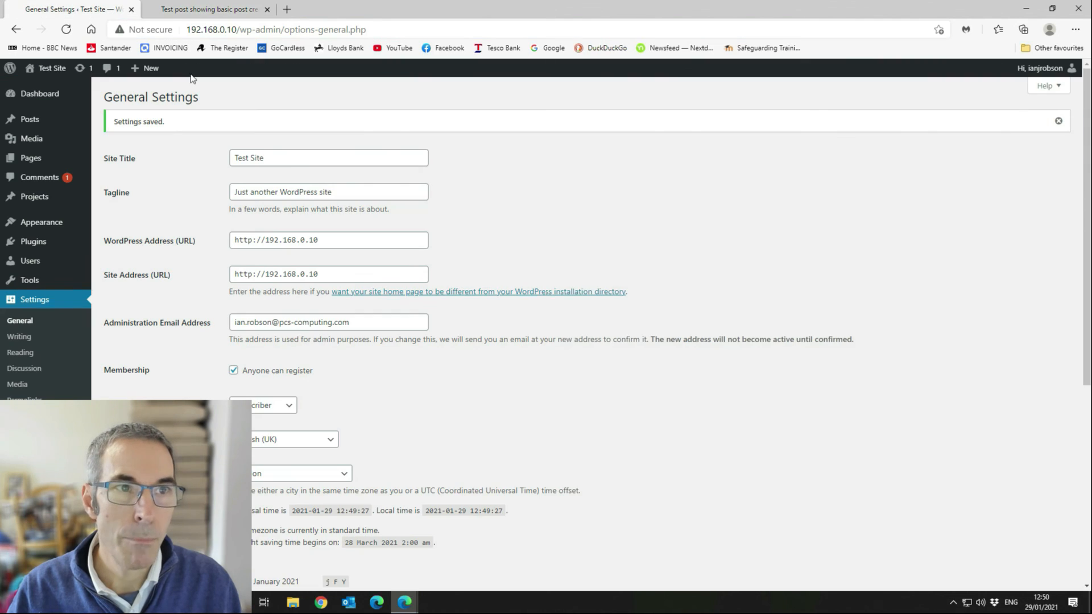
mouse_move(71, 123)
click(114, 121)
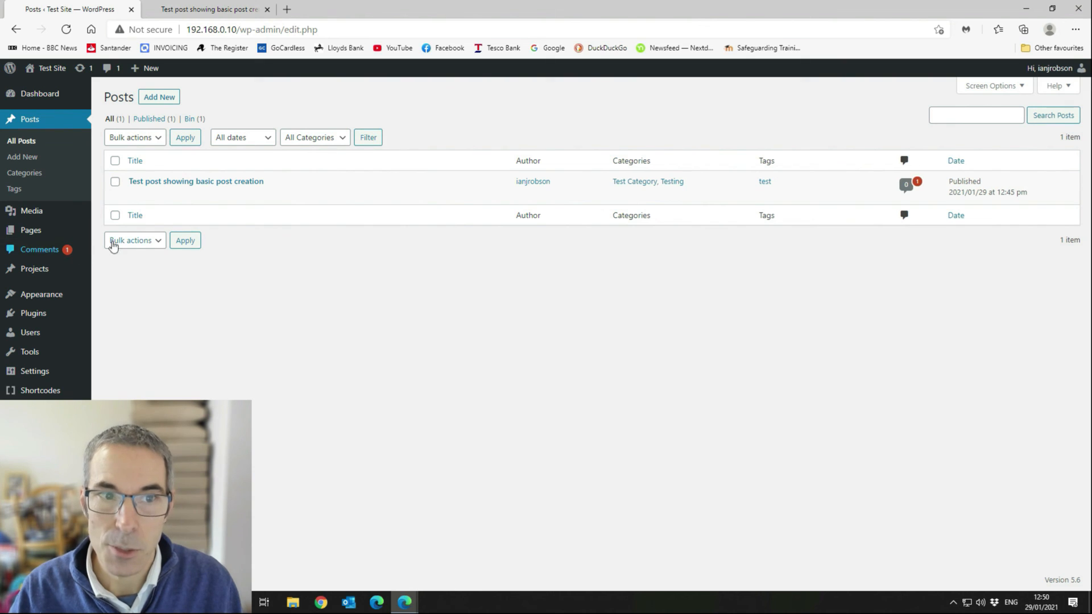
Approve the pending 'This is a great post' comment in Comments, then switch back to the post's tab.
click(48, 251)
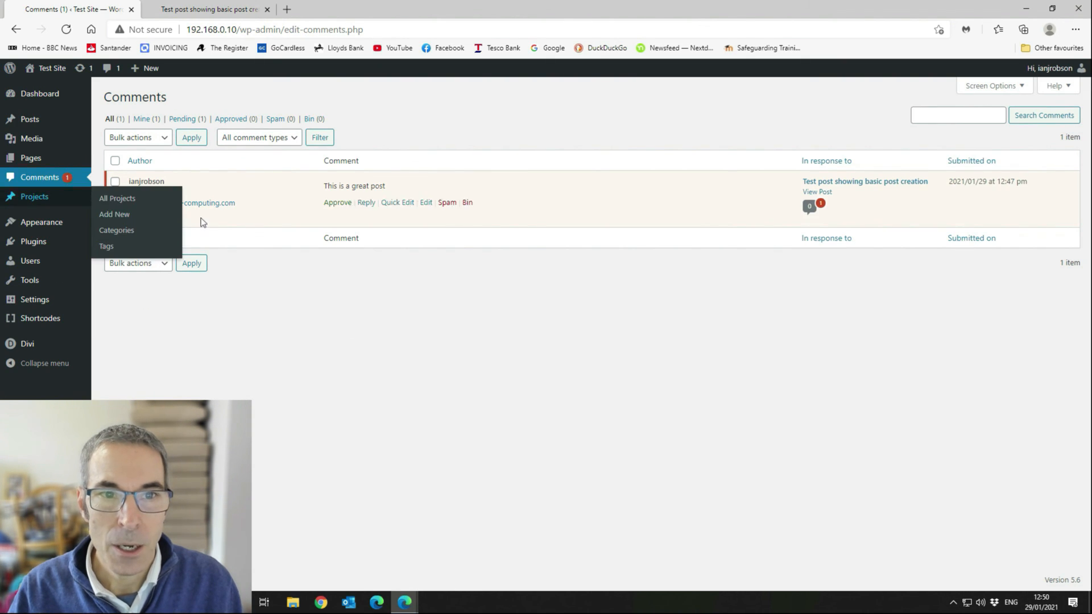
click(337, 203)
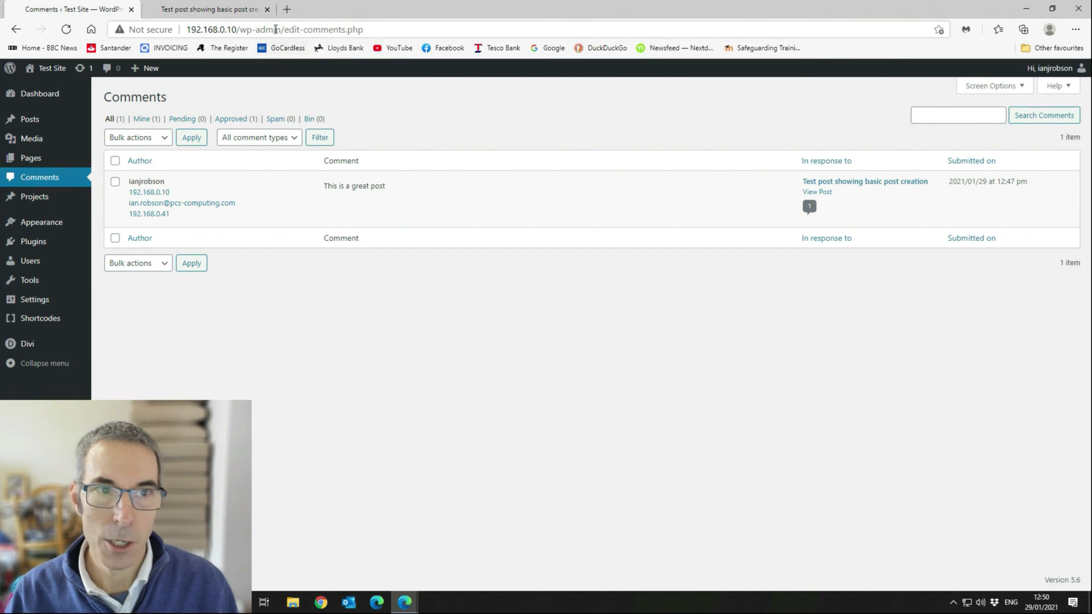
click(210, 9)
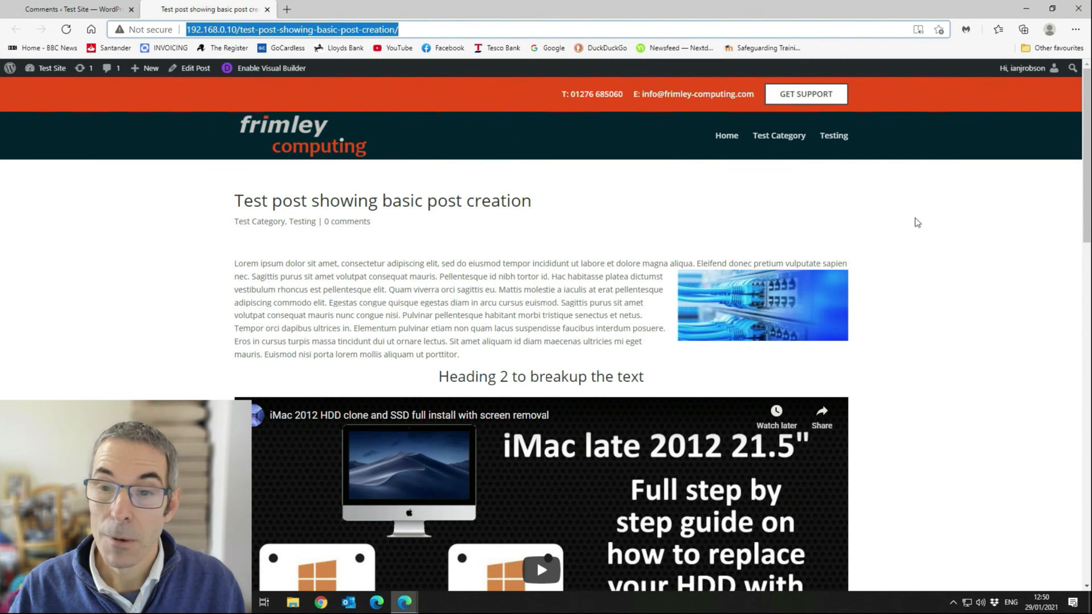